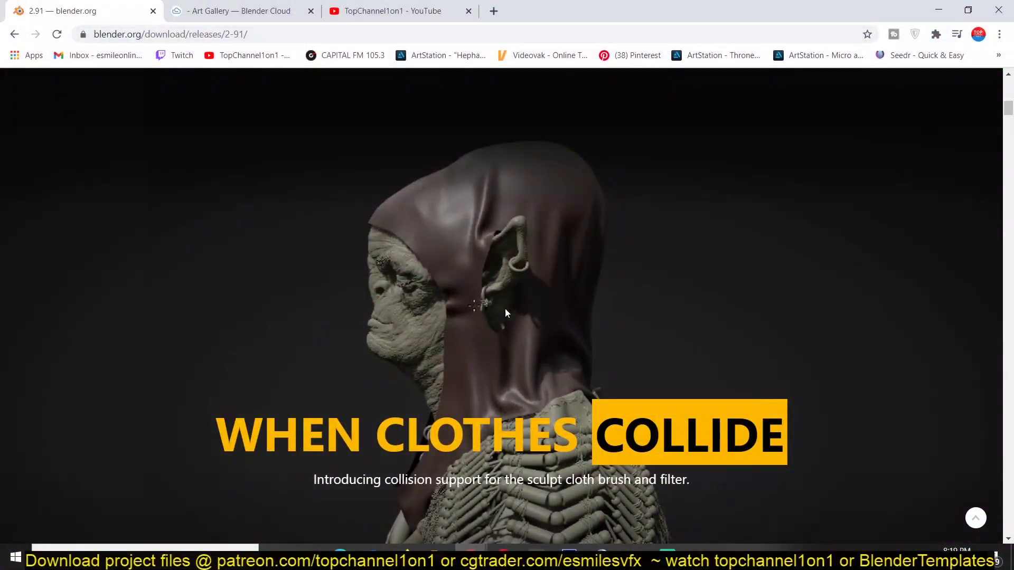
# Glance at the open Blender scene, then return to the 2.91 release notes
pyautogui.scroll(-12, 480, 233)
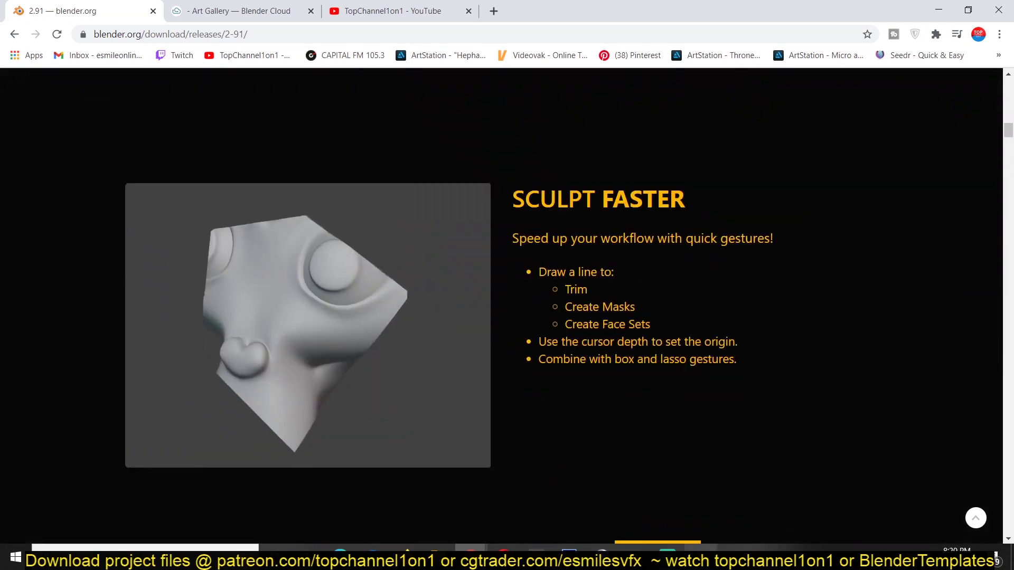
pyautogui.click(704, 556)
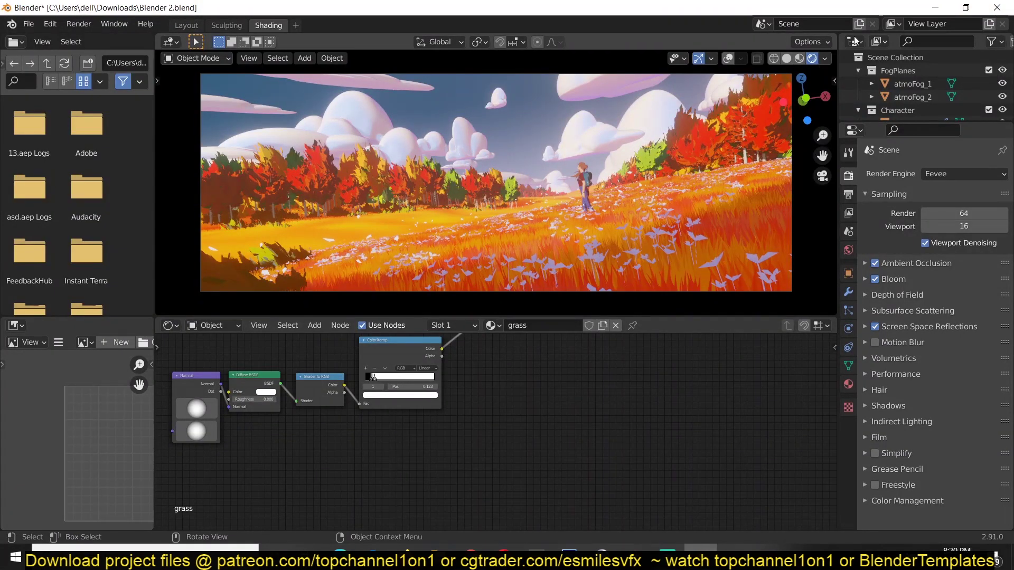
pyautogui.hotkey('alt', 'Tab')
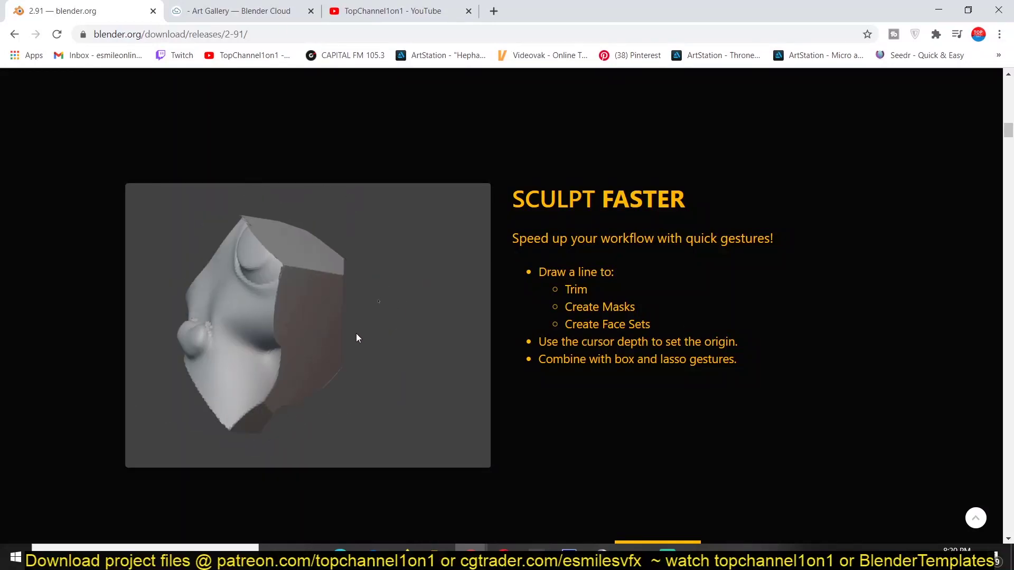
# Read the 2.91 notes past Sculpt Faster to the Boundary Brush and Pose Cloth sections
pyautogui.scroll(-3, 355, 336)
pyautogui.scroll(3, 292, 218)
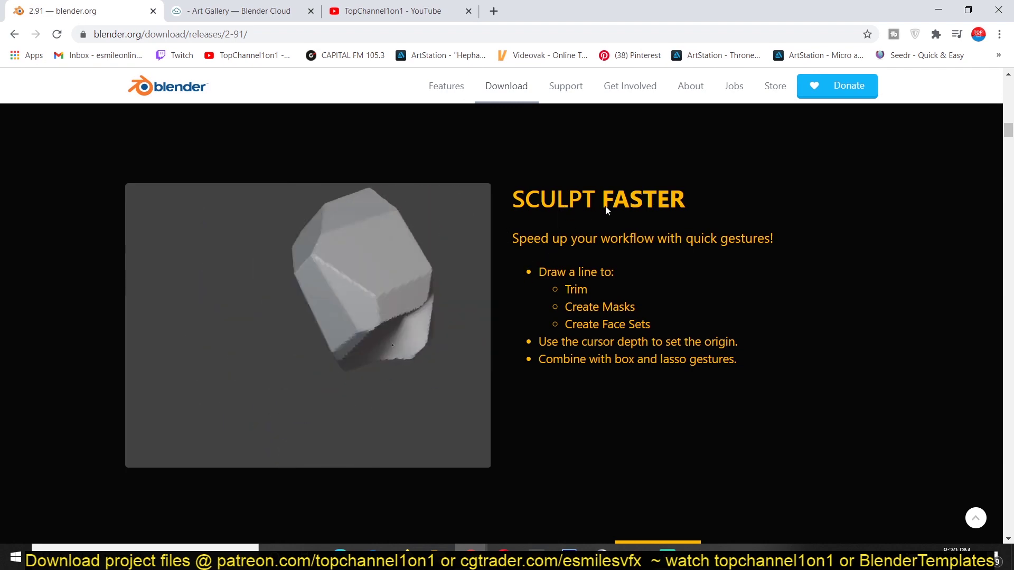
pyautogui.scroll(-10, 689, 306)
pyautogui.scroll(-2, 664, 303)
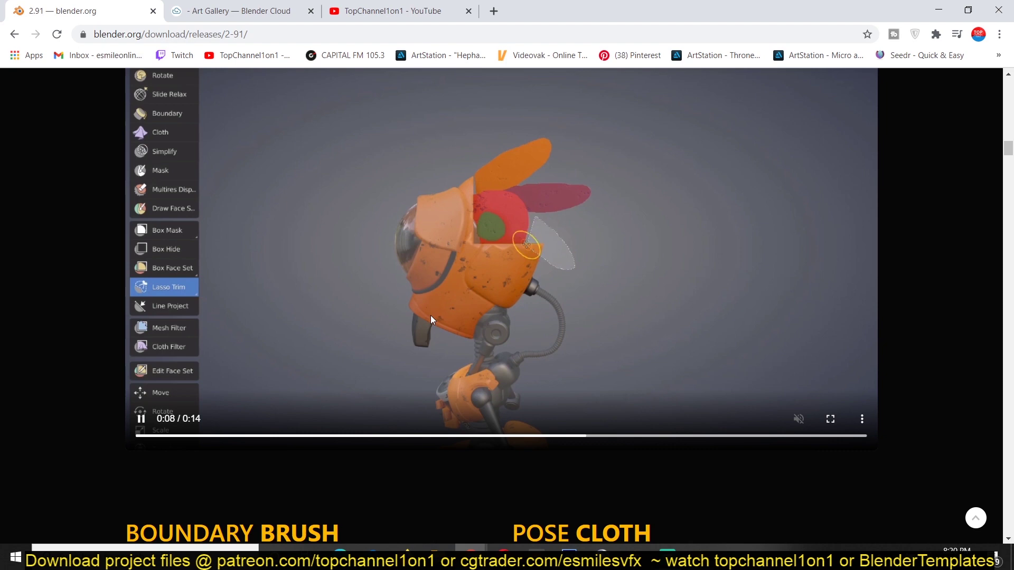
pyautogui.scroll(-9, 351, 296)
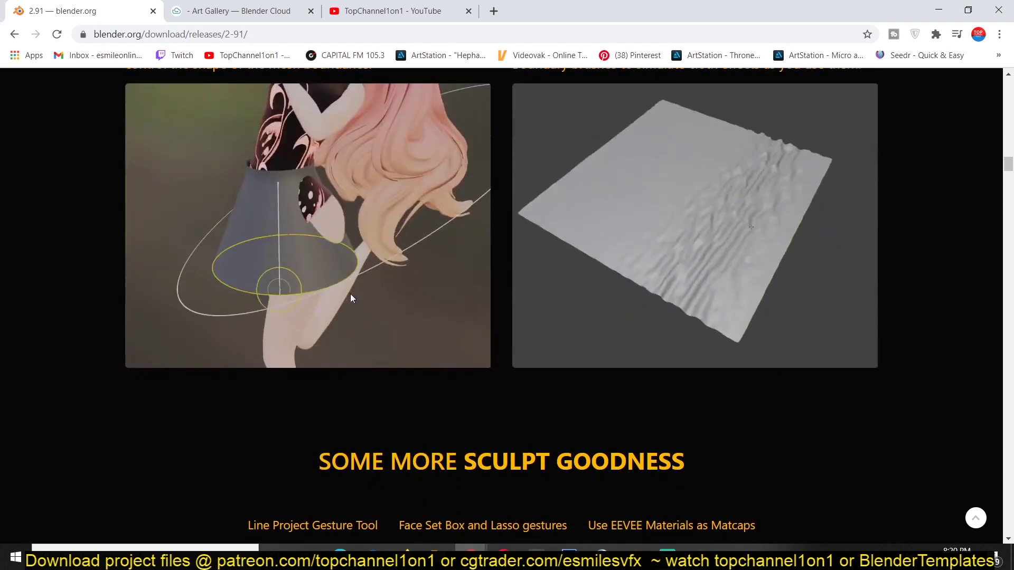
pyautogui.scroll(2, 351, 298)
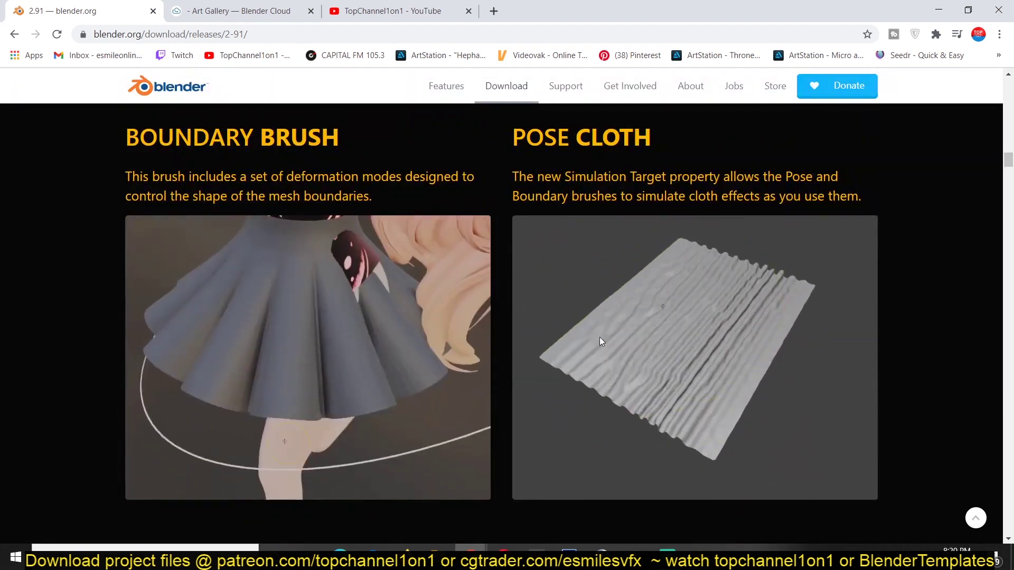
pyautogui.scroll(-2, 301, 299)
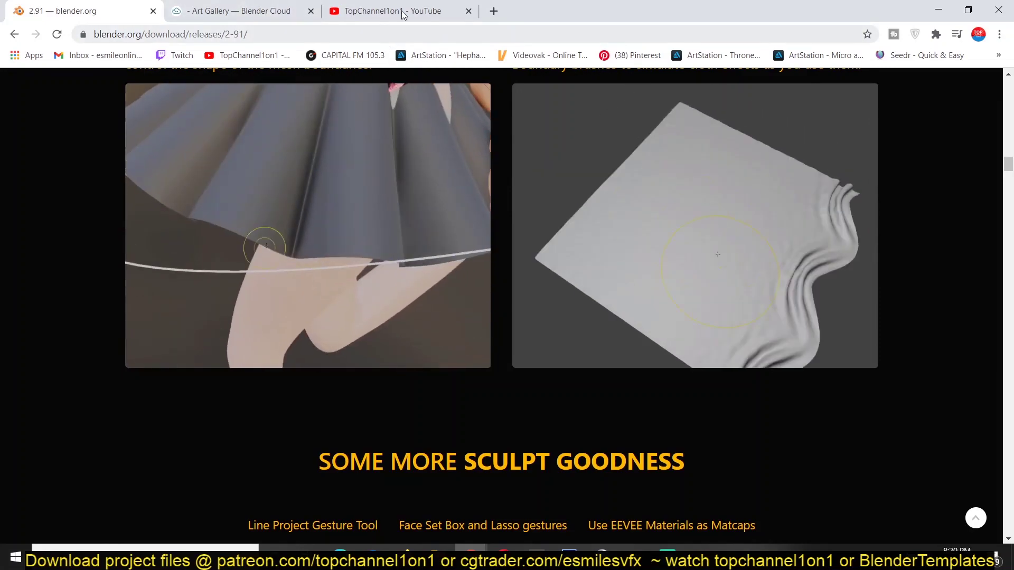
# Look over the YouTube channel's Videos page, then go back to the blender.org tab
pyautogui.click(403, 14)
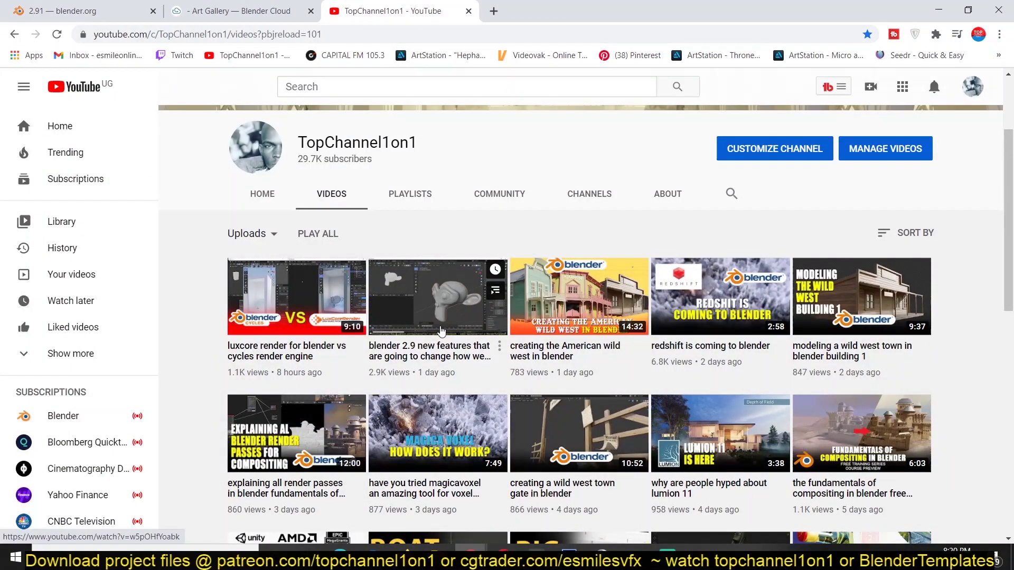
pyautogui.click(238, 11)
pyautogui.click(409, 11)
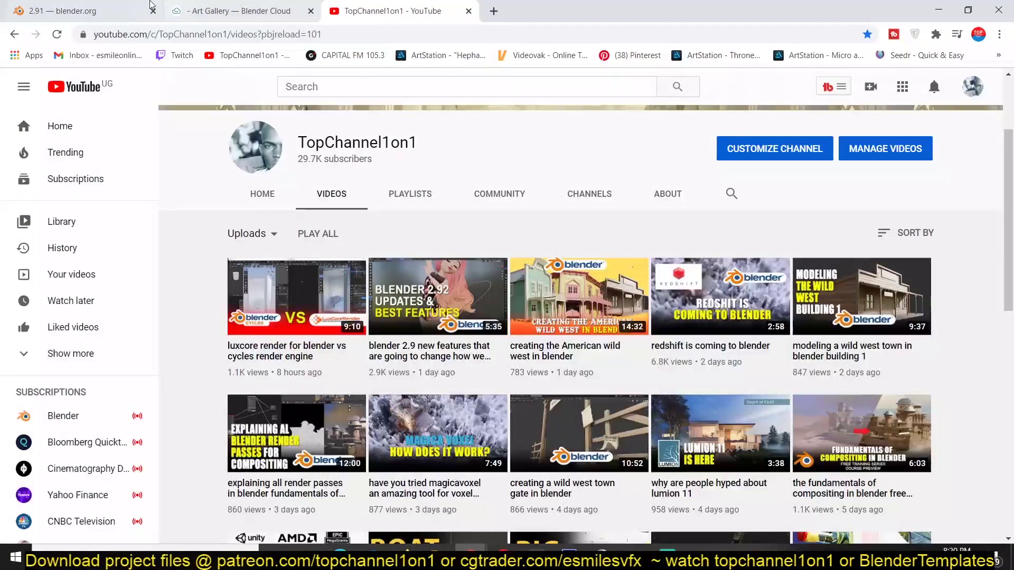
pyautogui.click(150, 4)
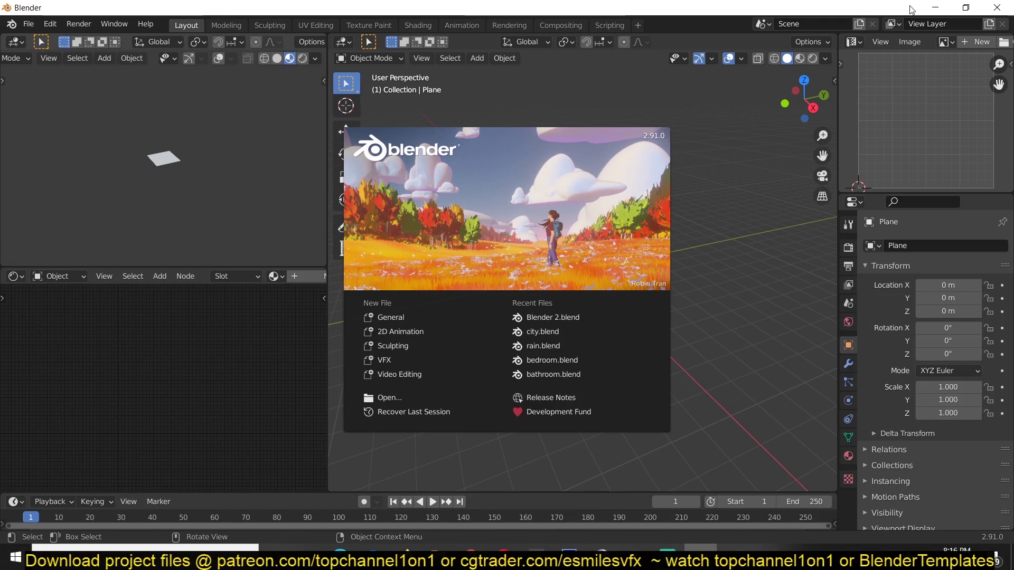
# Minimize Blender, browse blender.org Demo Files, and open the Red Autumn Forest gallery page
pyautogui.click(935, 7)
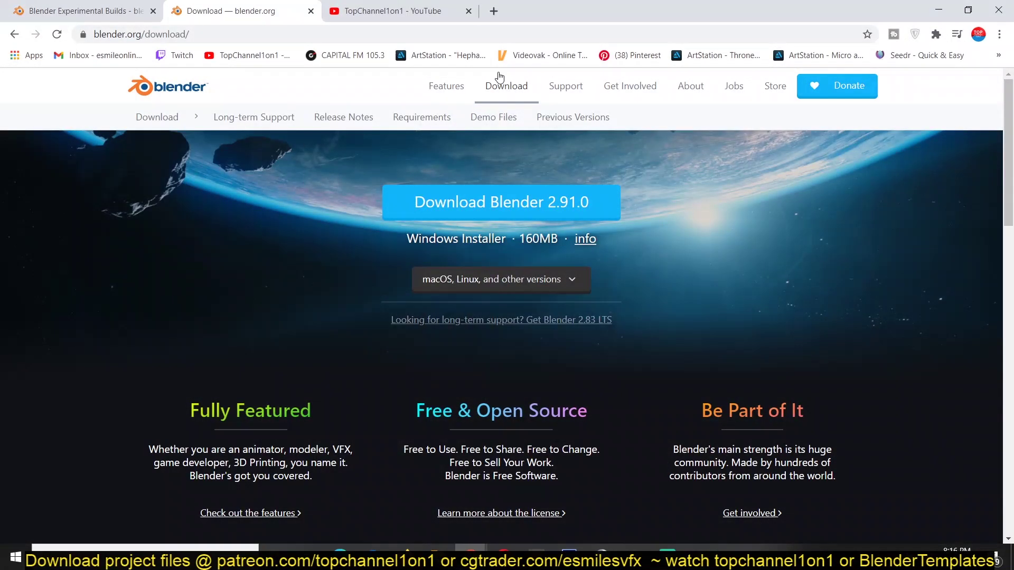
pyautogui.click(494, 119)
pyautogui.scroll(-4, 110, 251)
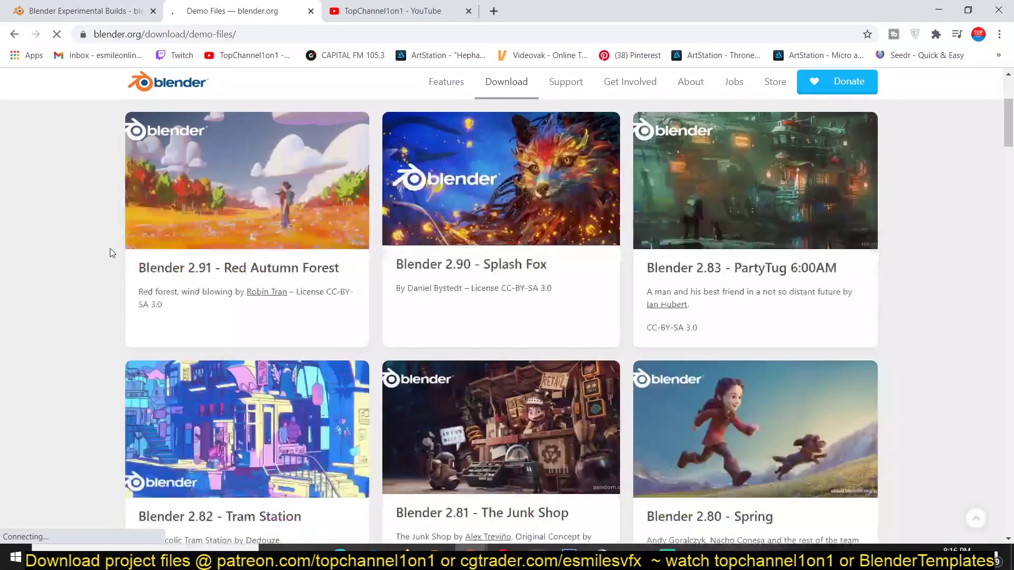
pyautogui.scroll(-10, 407, 219)
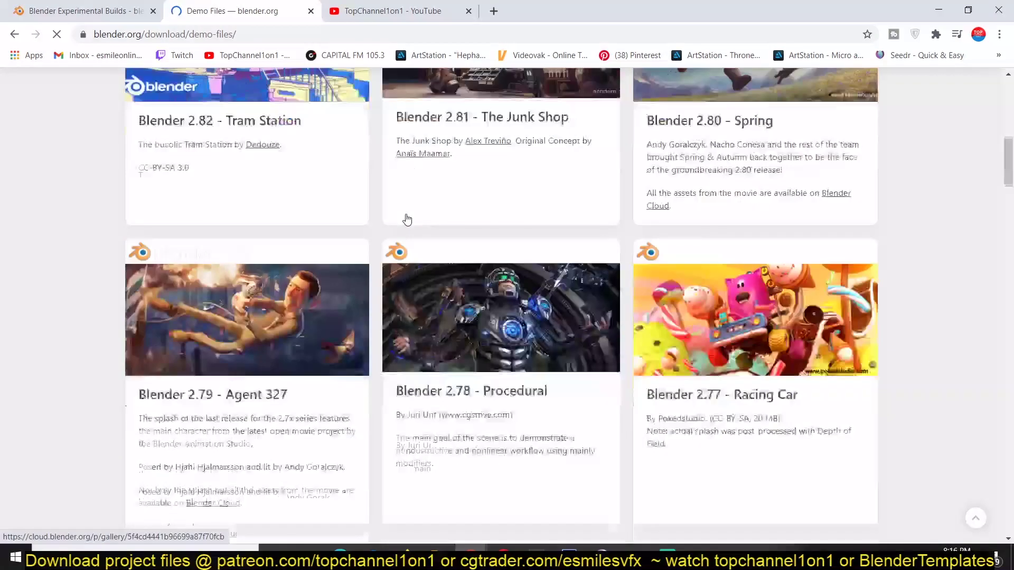
pyautogui.scroll(-5, 219, 228)
pyautogui.scroll(16, 137, 243)
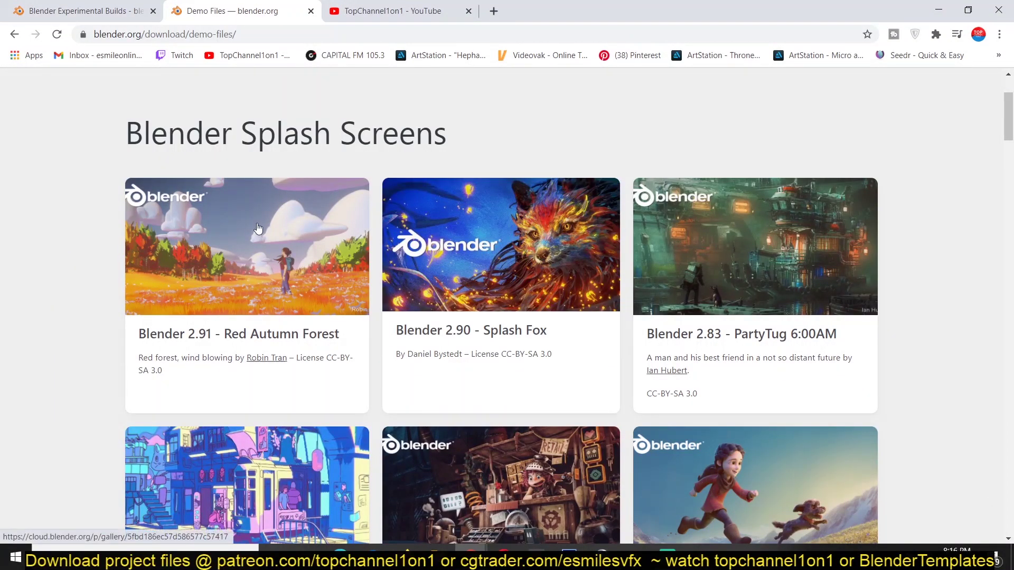
pyautogui.click(241, 224)
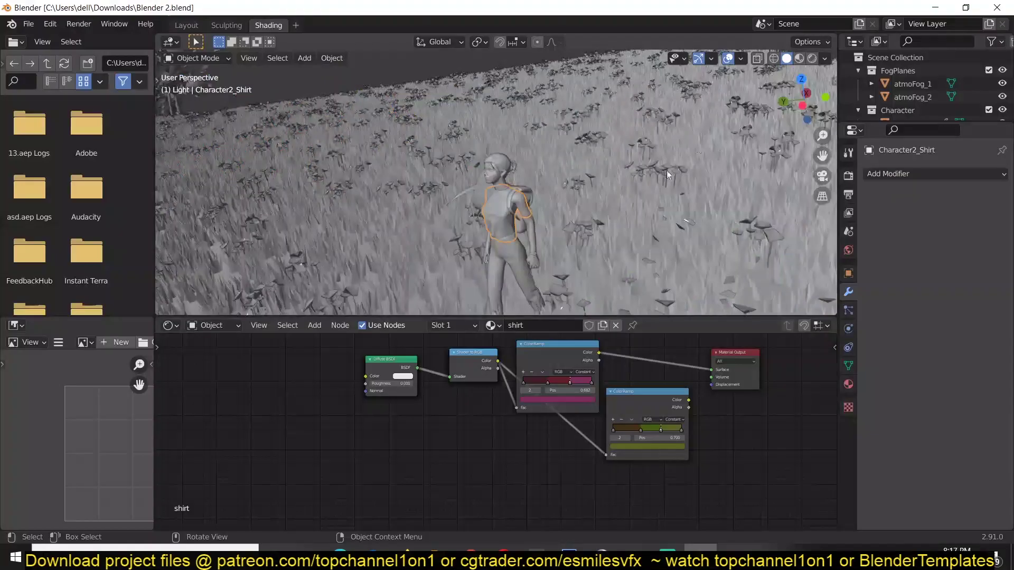
# Select ForeGround_terrain, frame the camera view, and switch shading to Material Preview, then Rendered
pyautogui.scroll(-1, 555, 175)
pyautogui.click(567, 137)
pyautogui.press('KP_0')
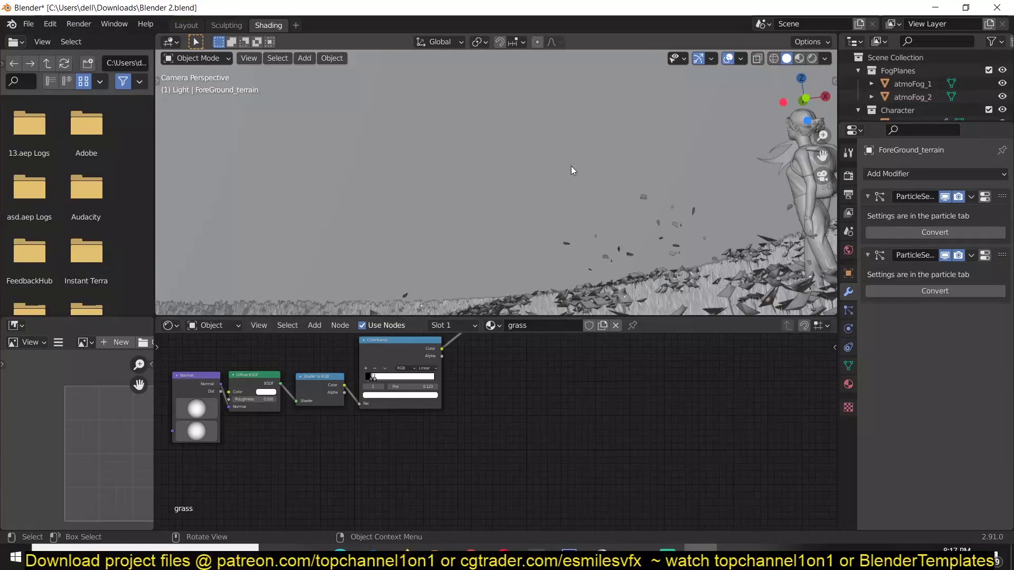
pyautogui.scroll(-10, 590, 166)
pyautogui.press('Home')
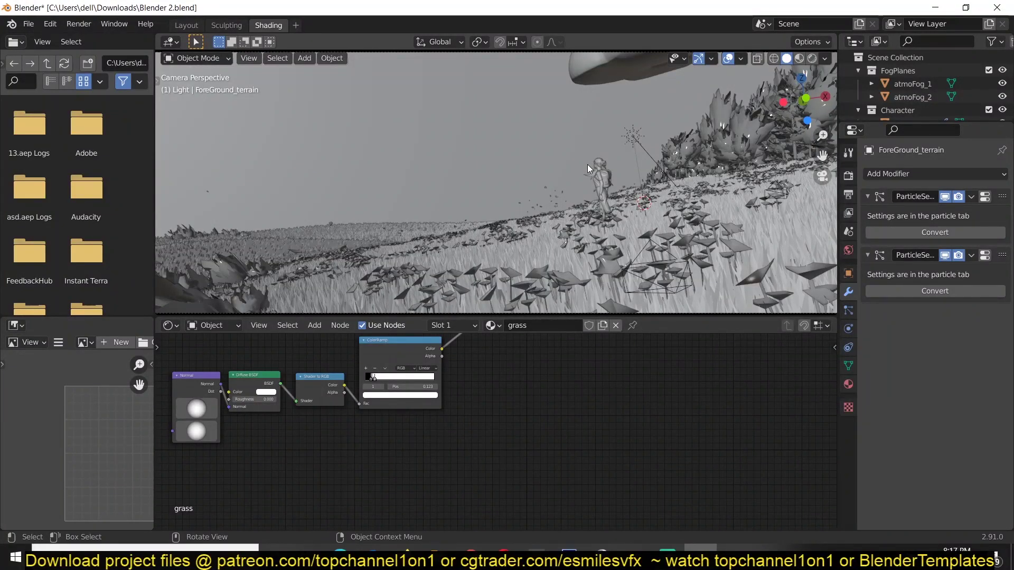
pyautogui.scroll(-2, 588, 164)
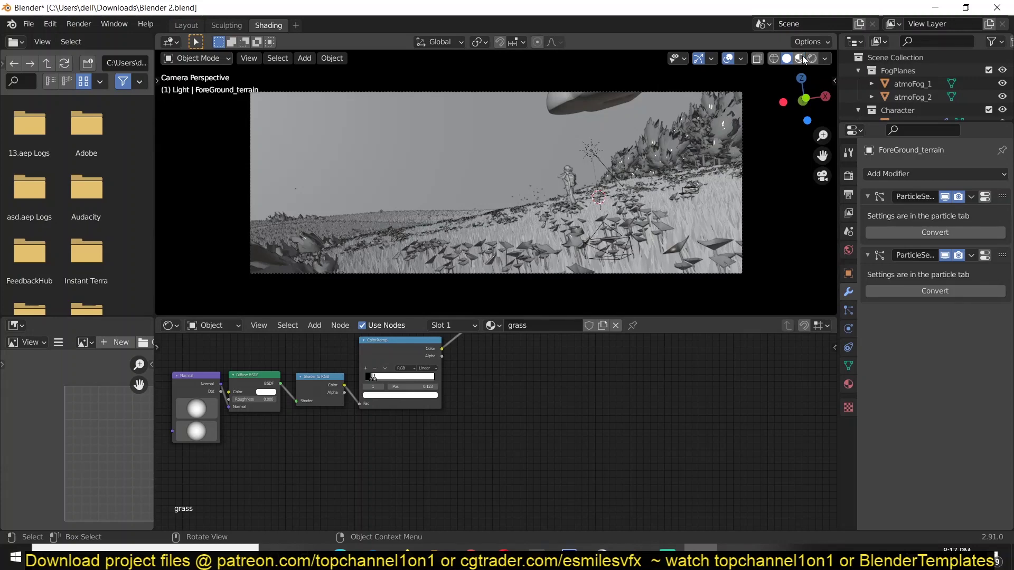
pyautogui.click(801, 58)
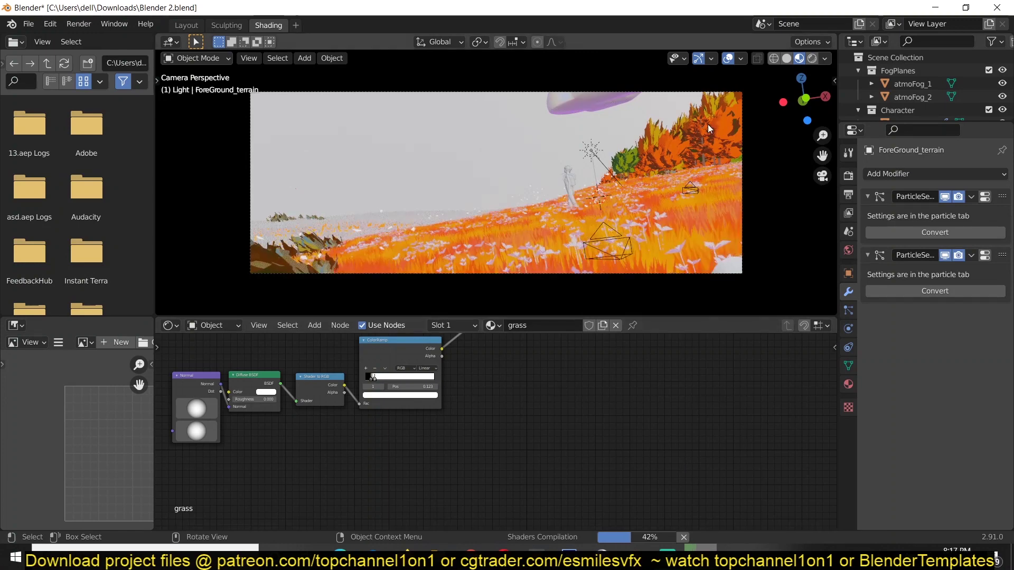
pyautogui.click(812, 59)
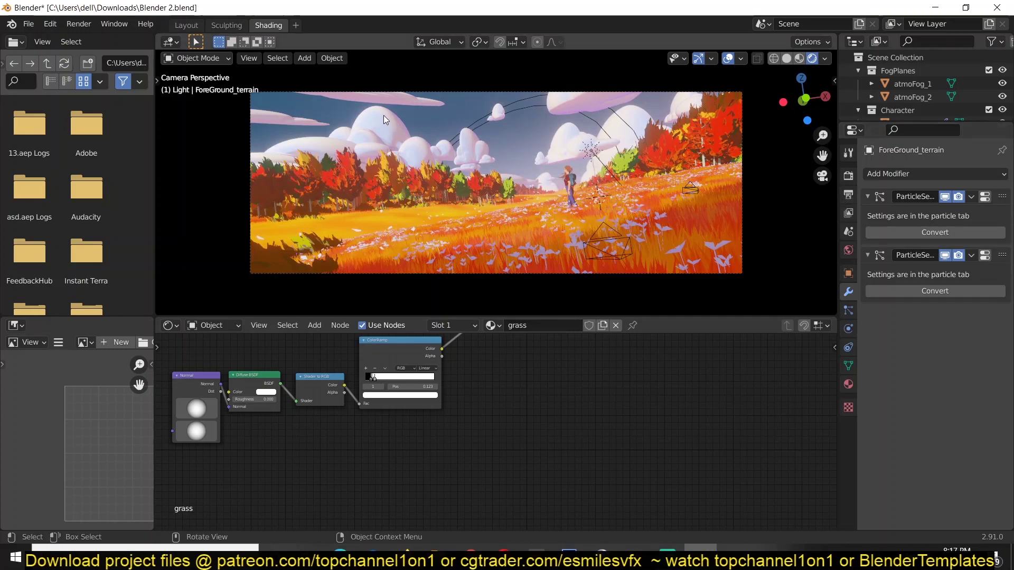
# Set the scene's Render Engine to Cycles in Render Properties
pyautogui.click(849, 176)
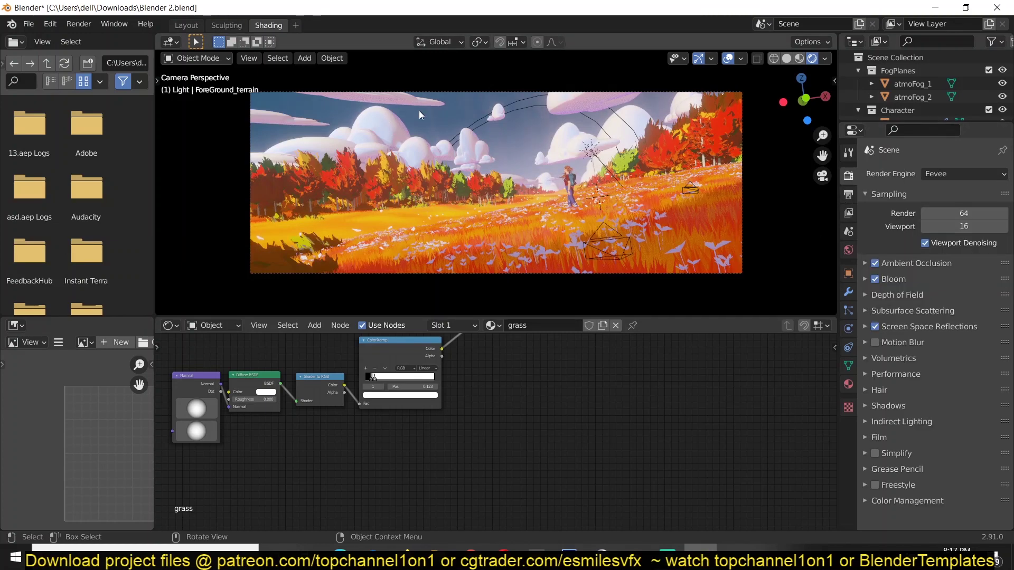
pyautogui.click(944, 174)
pyautogui.click(943, 212)
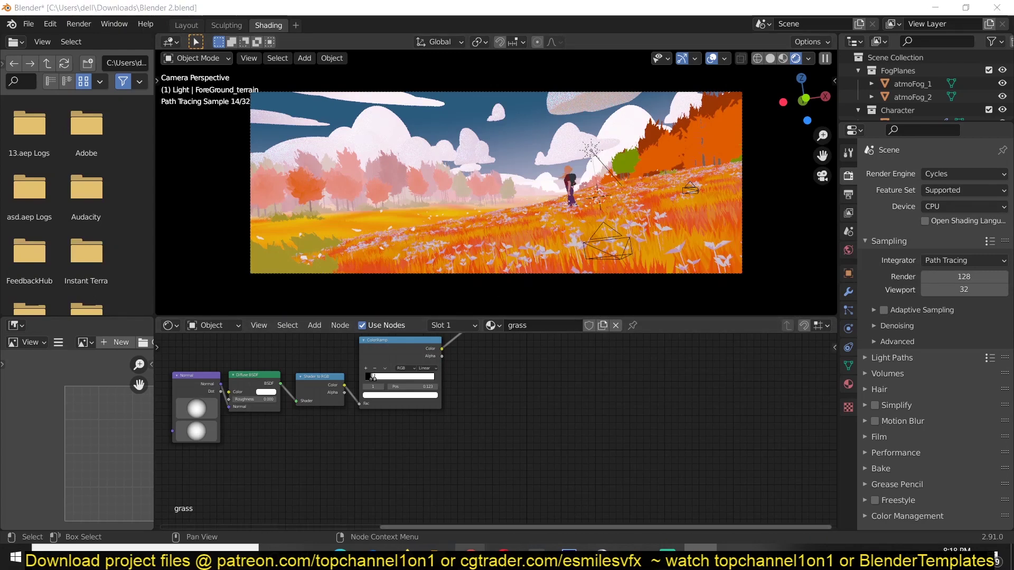
# Bring the Art Gallery browser window forward and shrink it down over Blender
pyautogui.moveTo(471, 558)
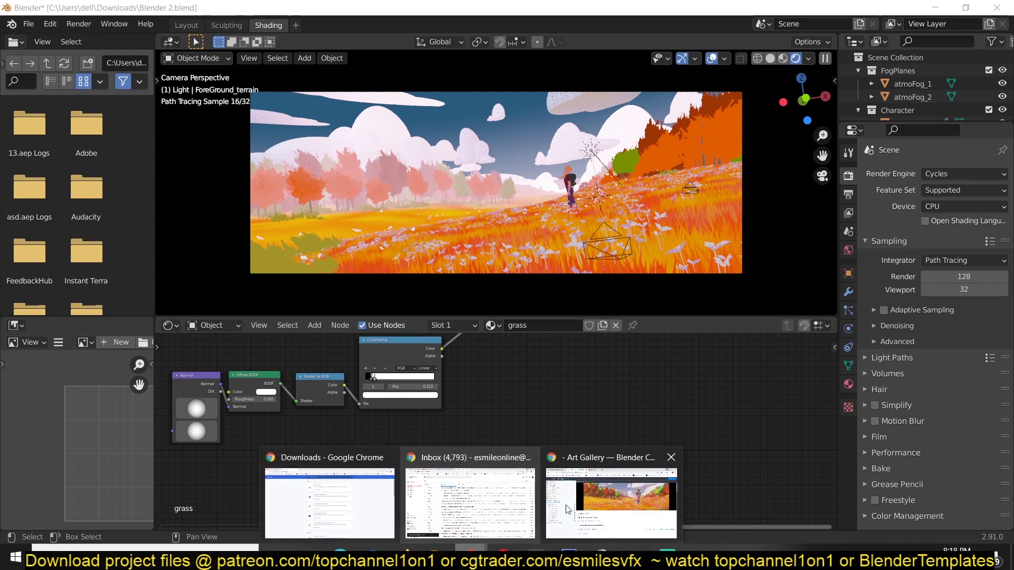
pyautogui.click(611, 489)
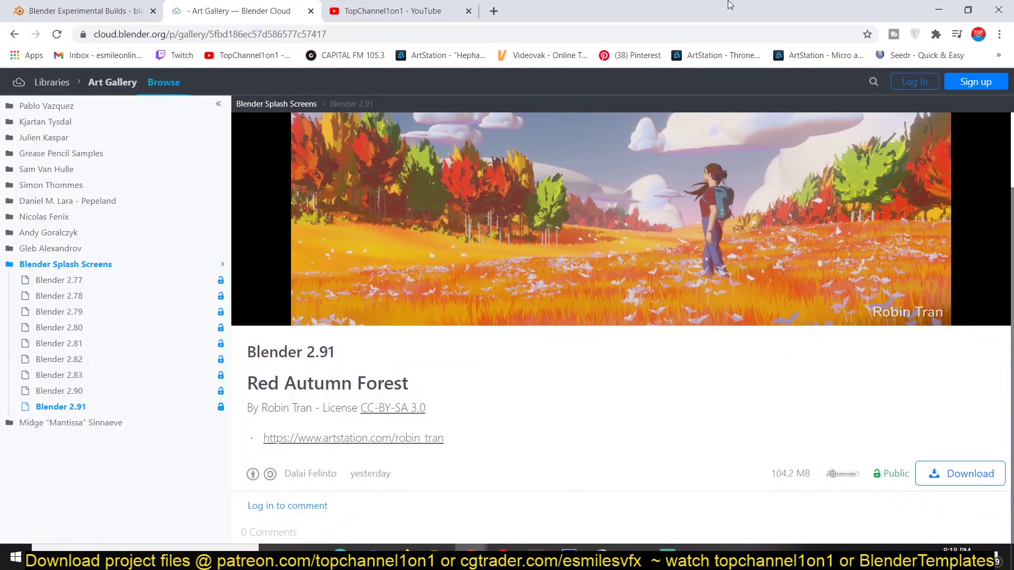
pyautogui.moveTo(730, 4); pyautogui.dragTo(484, 228)
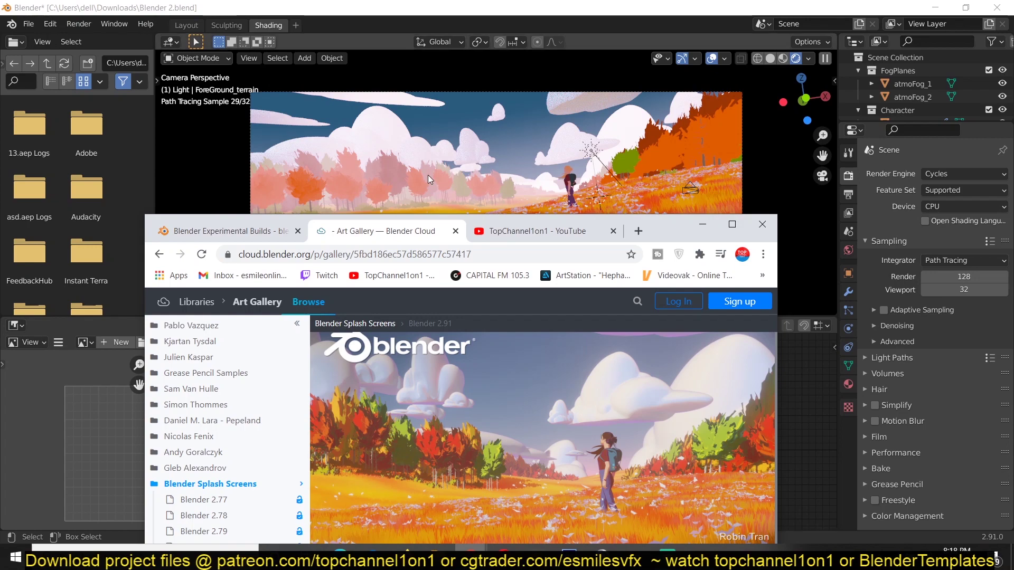
# Show Material Preview lit by the scene's lights and world
pyautogui.click(785, 56)
pyautogui.click(785, 56)
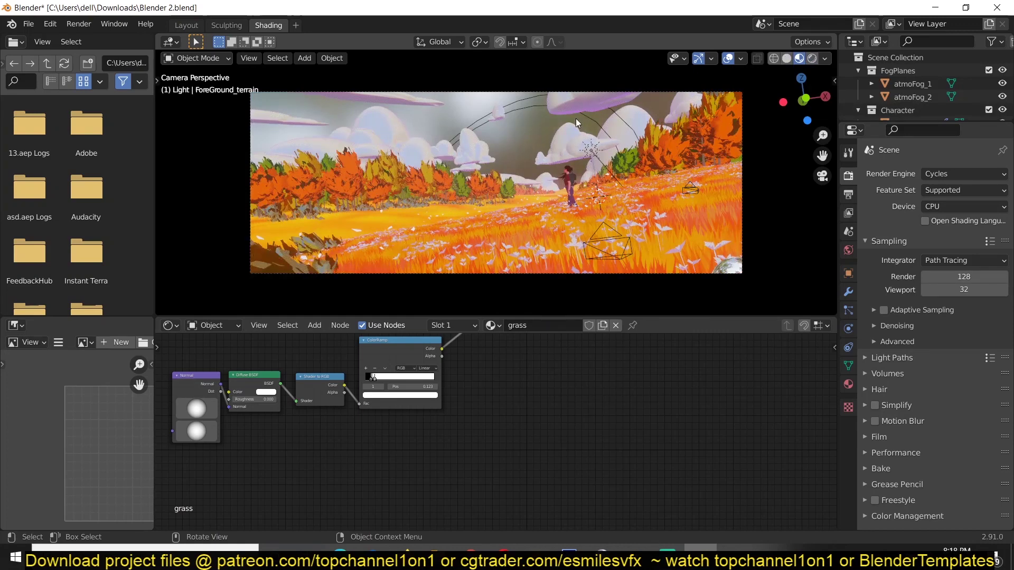
pyautogui.click(826, 57)
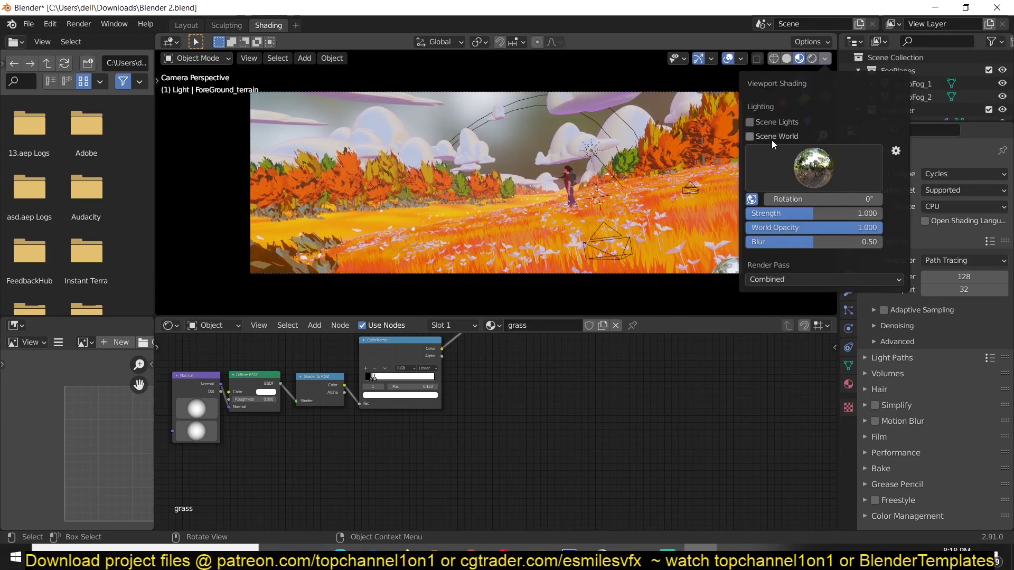
pyautogui.moveTo(773, 140); pyautogui.dragTo(773, 123)
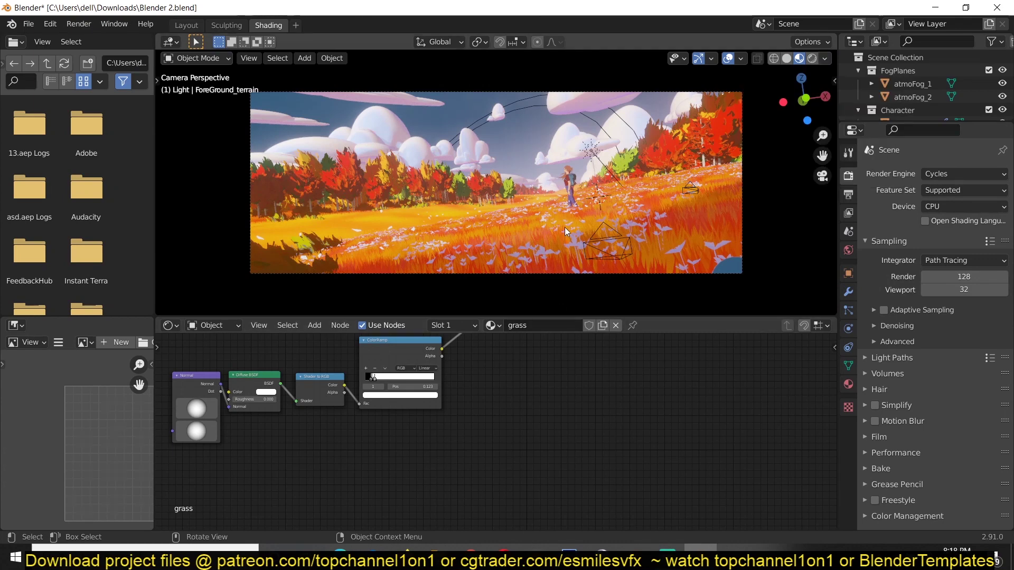
# Switch the render engine to Eevee, view Rendered shading, and turn overlays off
pyautogui.click(964, 176)
pyautogui.click(925, 174)
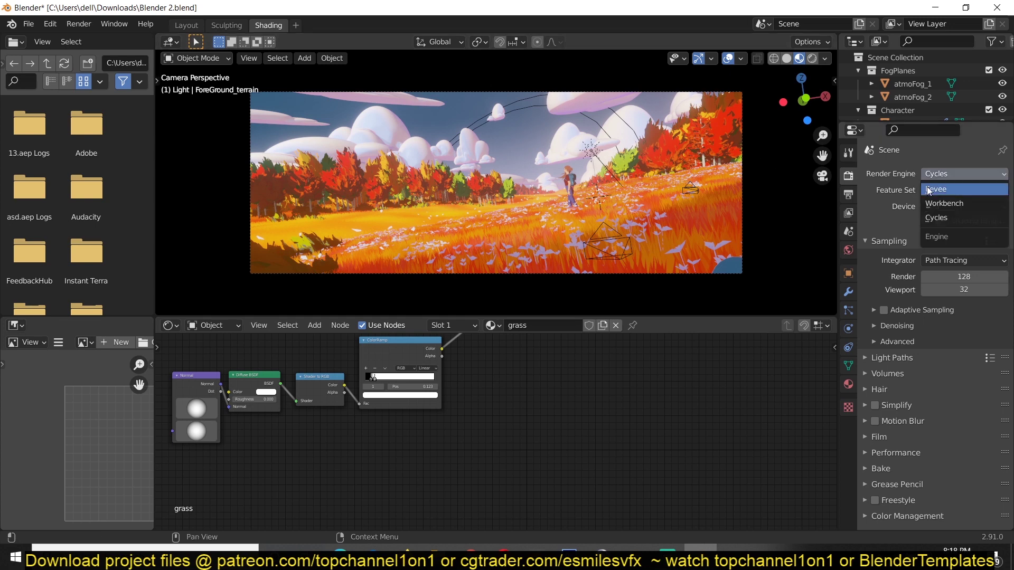
pyautogui.click(930, 190)
pyautogui.click(812, 58)
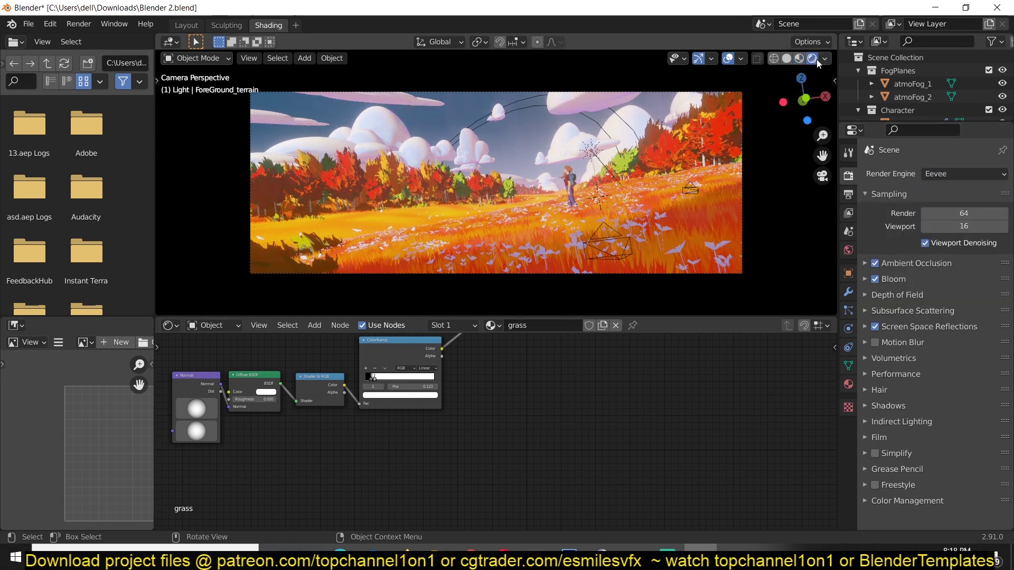
pyautogui.click(730, 59)
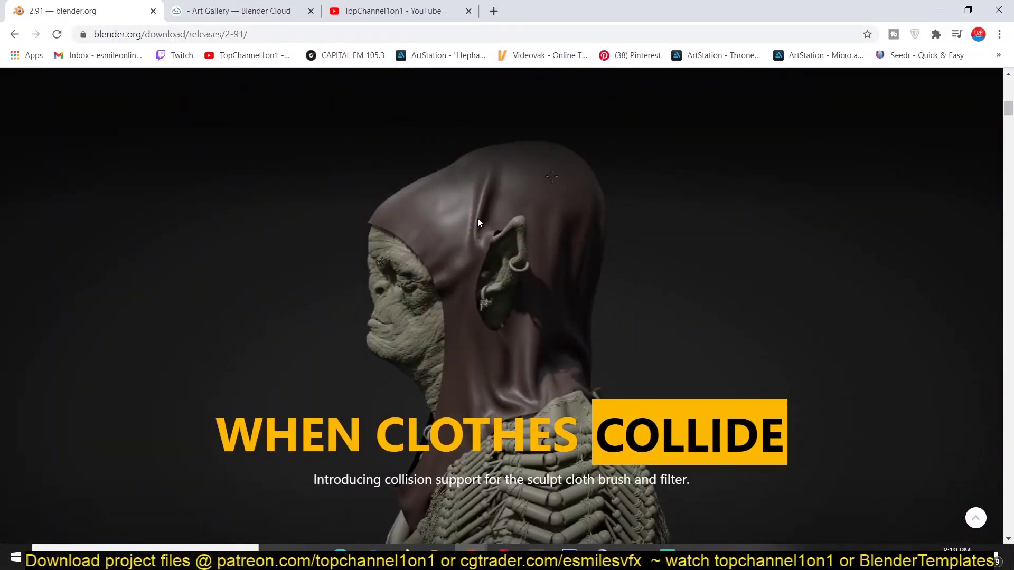
# Check and minimize Blender, then read the 2.91 notes down to the Fast versus Exact Booleans comparison
pyautogui.scroll(-10, 480, 232)
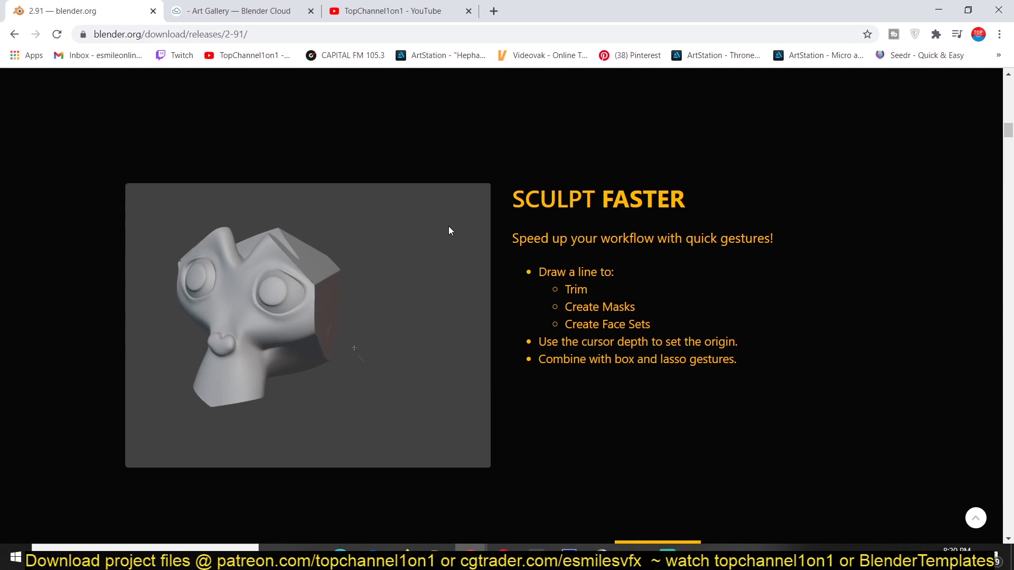
pyautogui.click(702, 556)
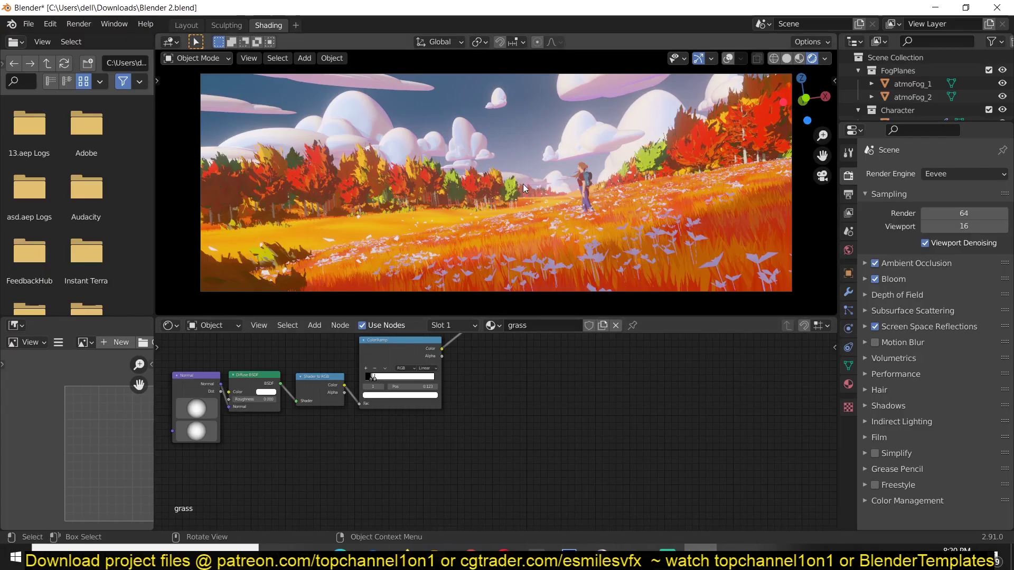
pyautogui.click(936, 8)
pyautogui.scroll(-2, 283, 222)
pyautogui.scroll(2, 283, 222)
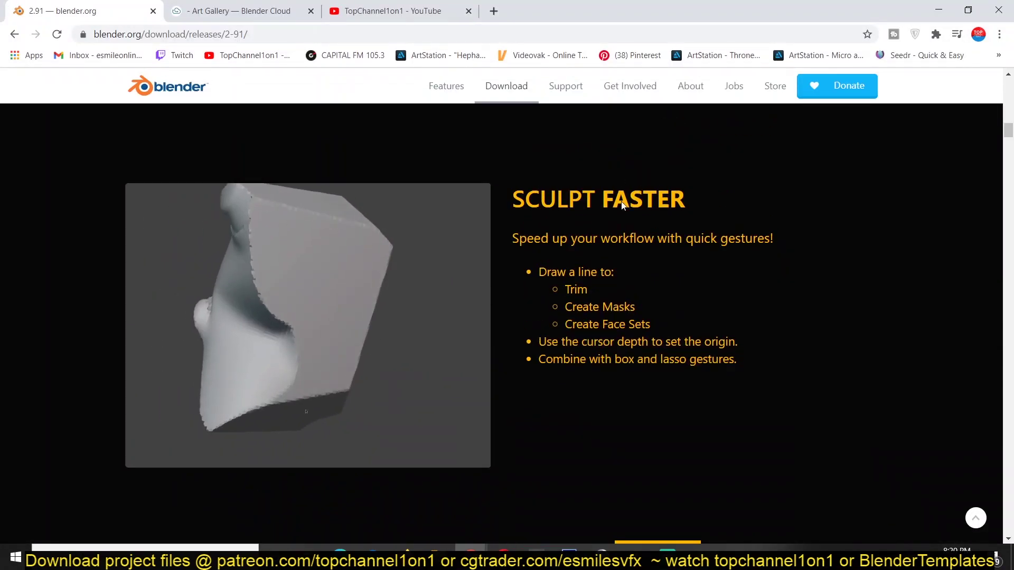
pyautogui.scroll(-10, 692, 248)
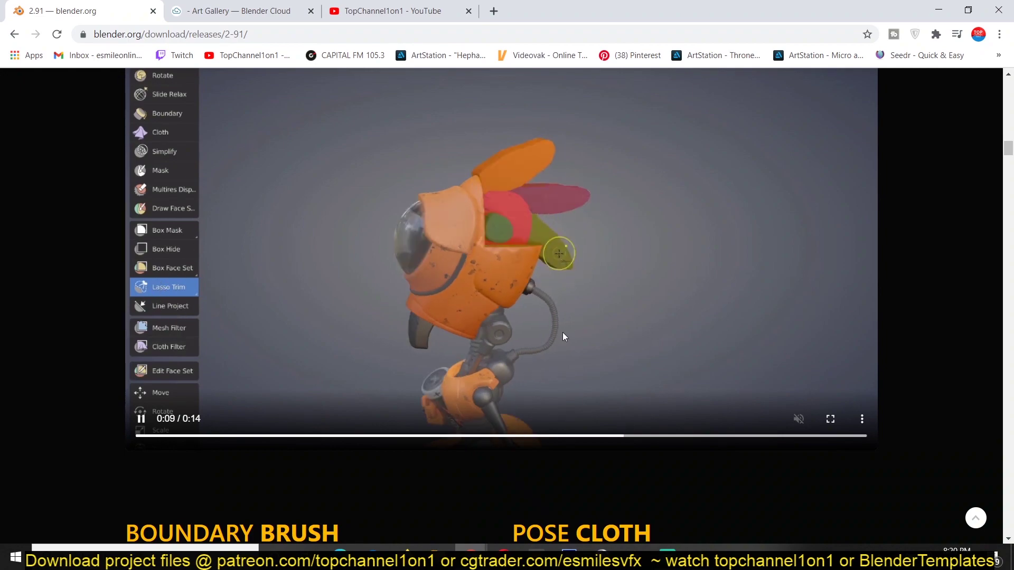
pyautogui.scroll(-15, 563, 332)
pyautogui.scroll(-3, 543, 214)
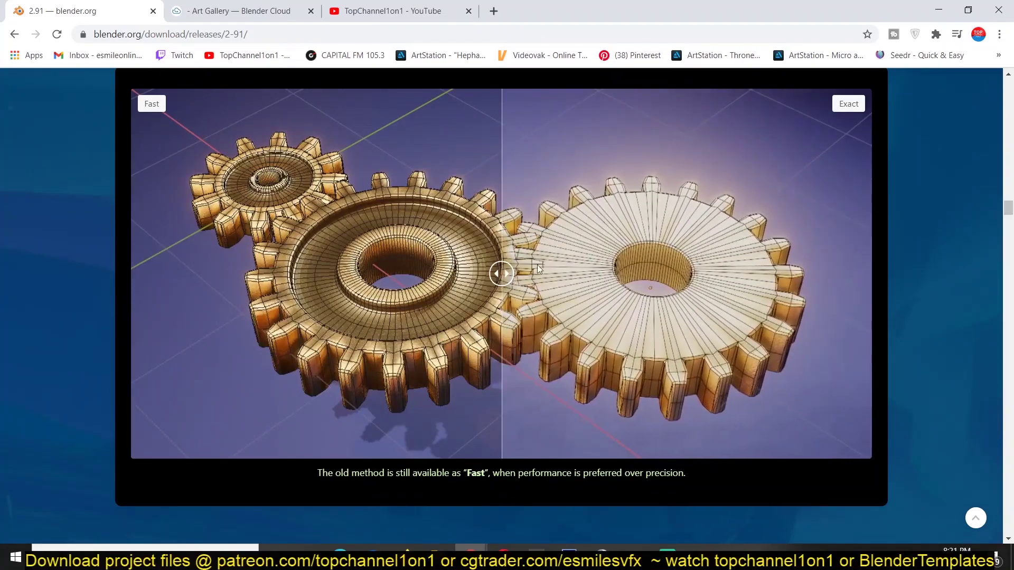
# Read the rest of the 2.91 release notes down to the Some More section
pyautogui.scroll(-10, 502, 279)
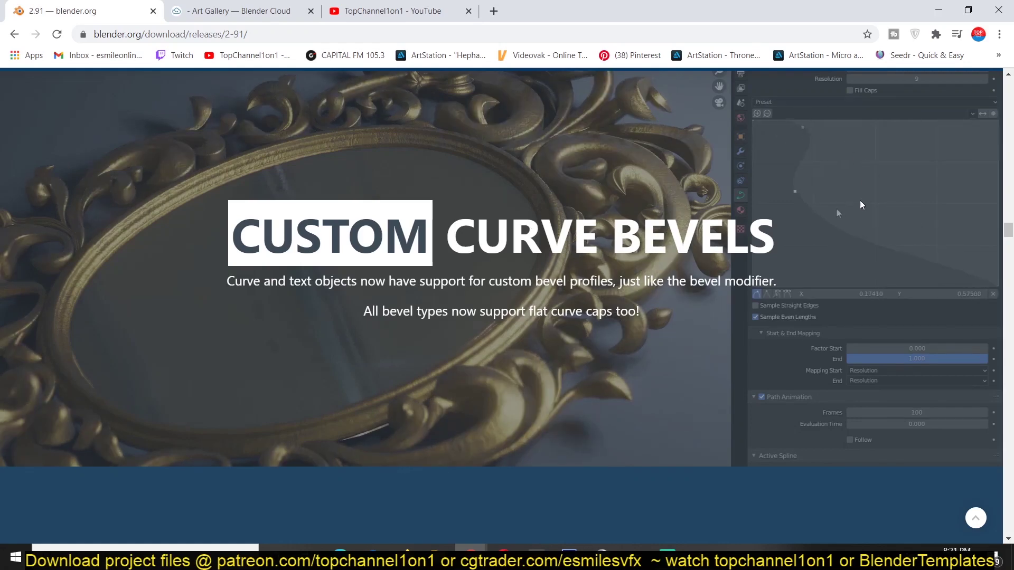
pyautogui.scroll(-10, 197, 287)
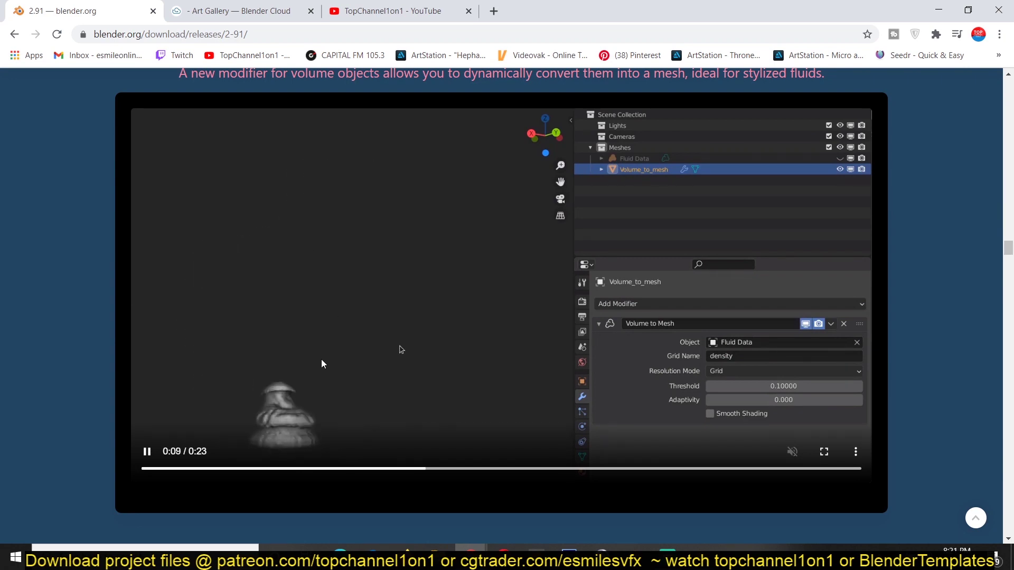
pyautogui.scroll(-3, 353, 191)
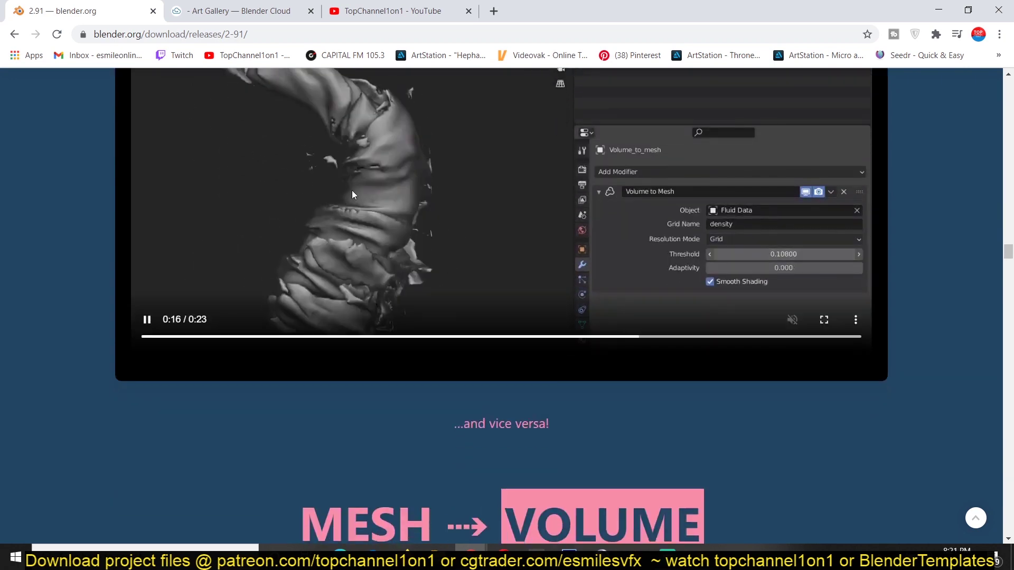
pyautogui.scroll(2, 392, 226)
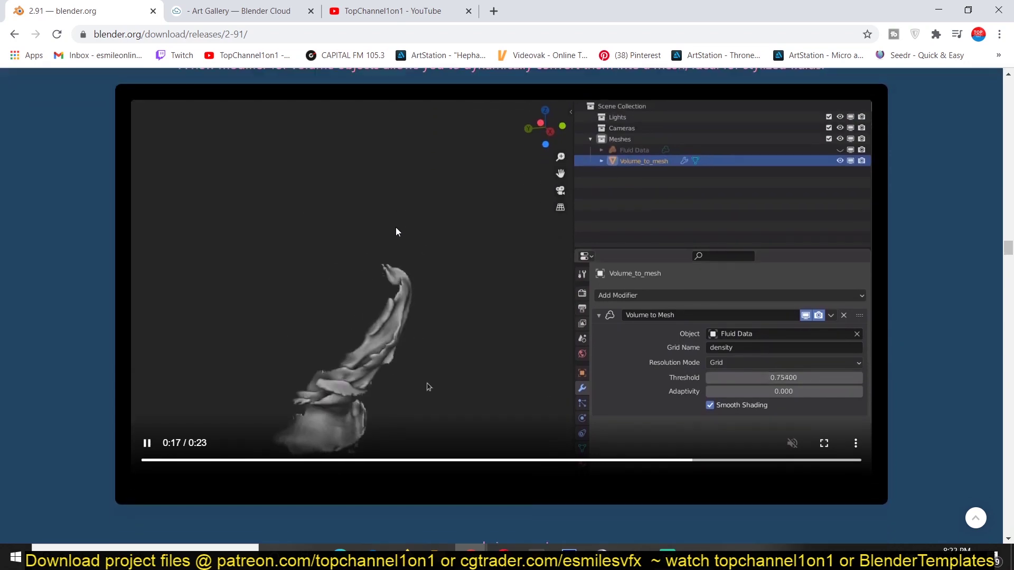
pyautogui.scroll(-10, 396, 229)
pyautogui.scroll(1, 249, 229)
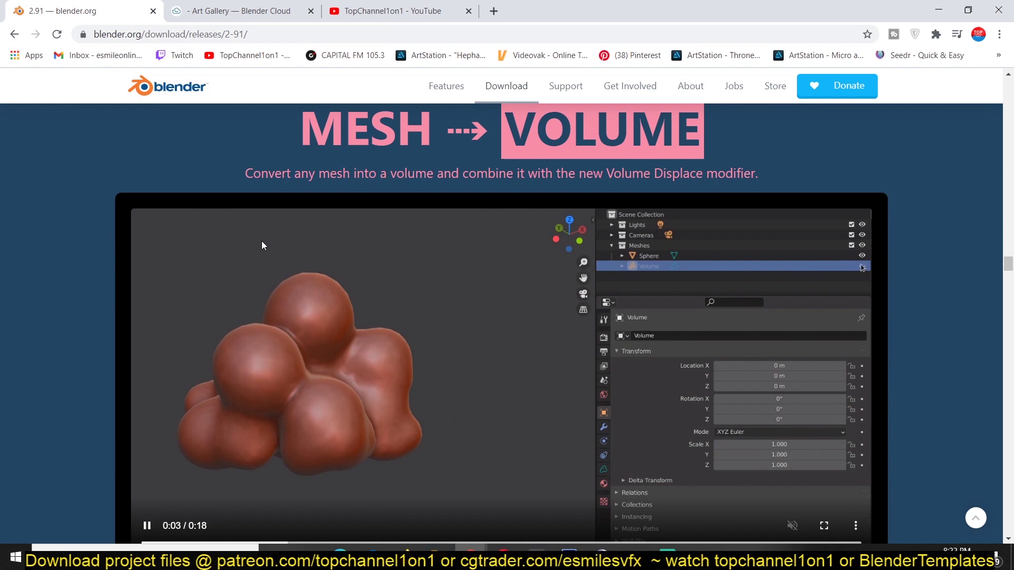
pyautogui.scroll(-1, 284, 246)
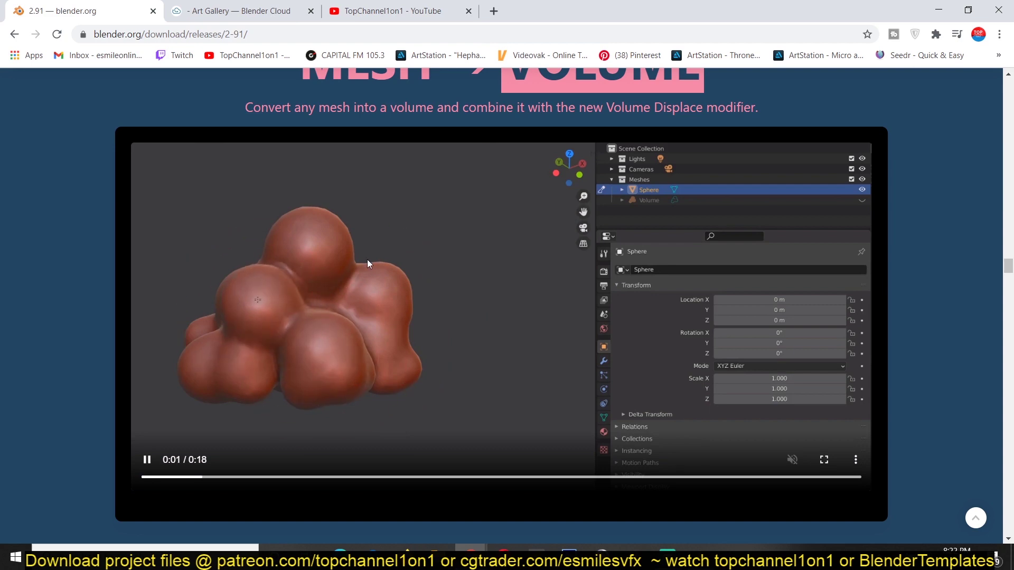
pyautogui.scroll(-5, 366, 265)
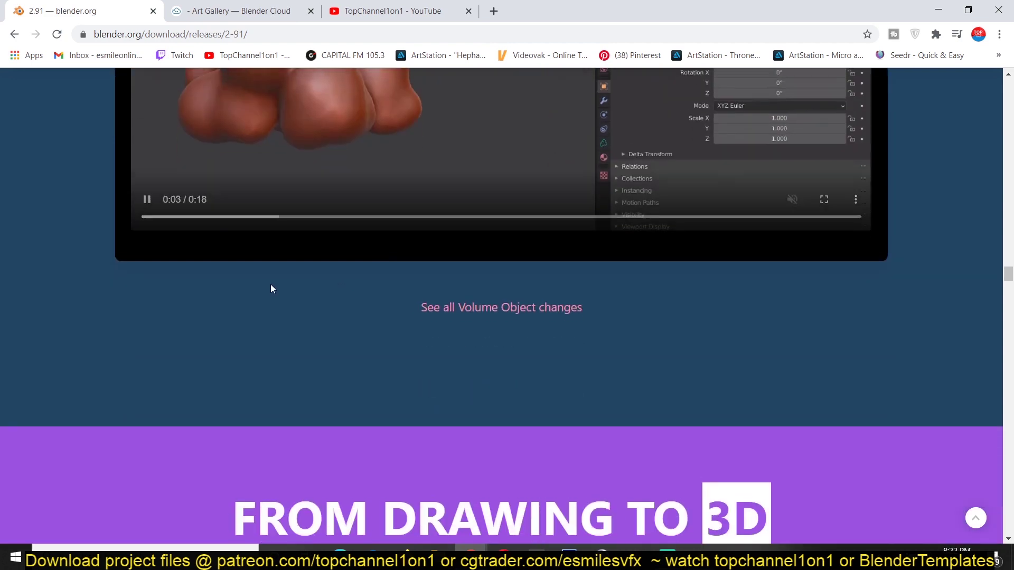
pyautogui.scroll(-20, 271, 289)
pyautogui.scroll(4, 303, 256)
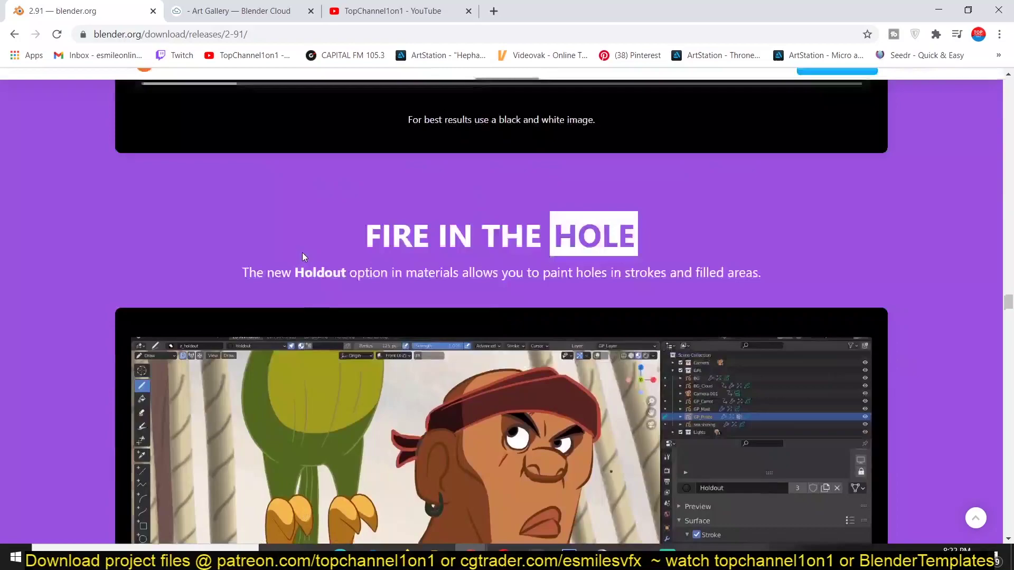
pyautogui.scroll(-4, 302, 253)
pyautogui.scroll(-10, 301, 251)
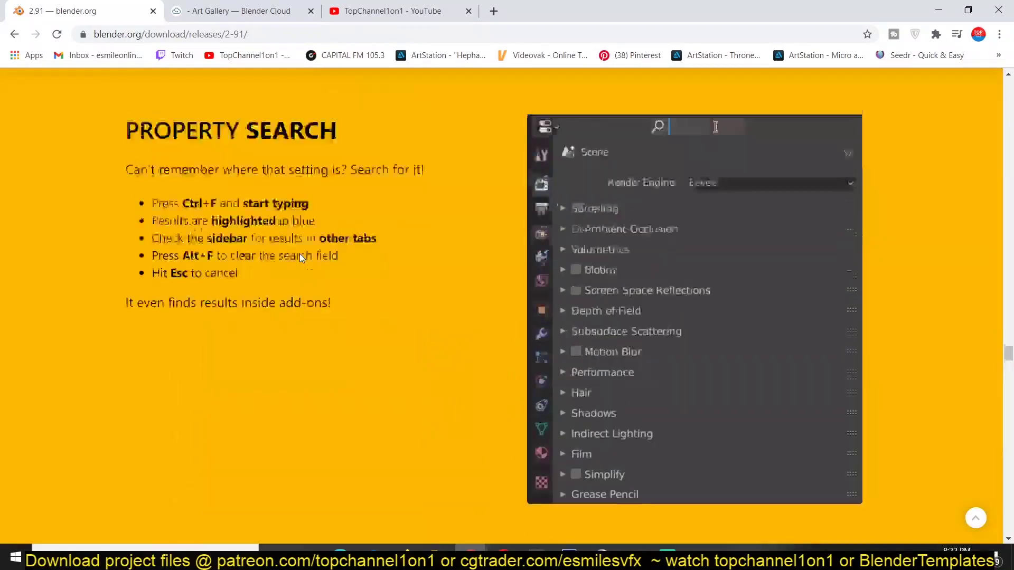
pyautogui.scroll(-20, 300, 254)
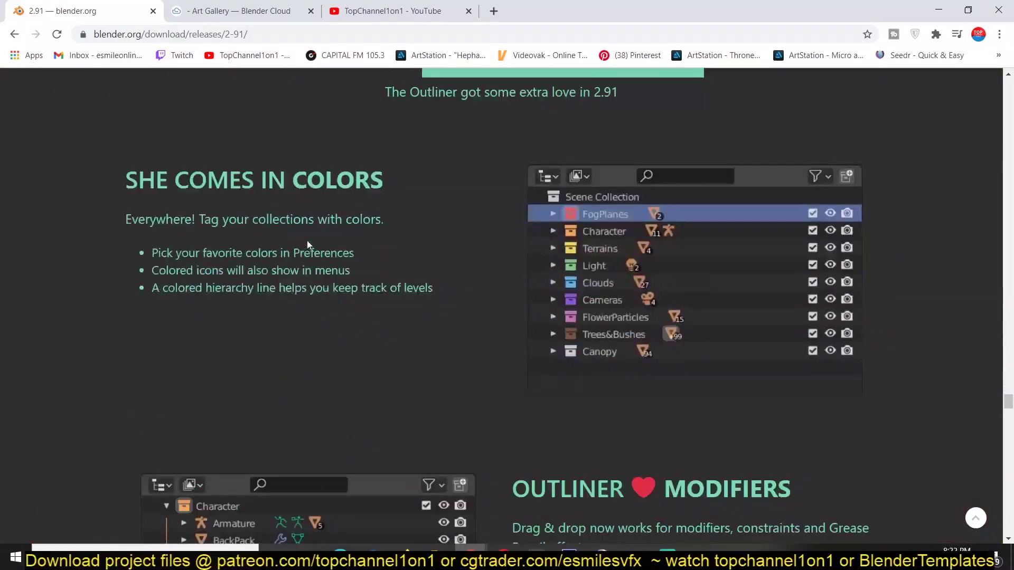
pyautogui.scroll(-20, 307, 240)
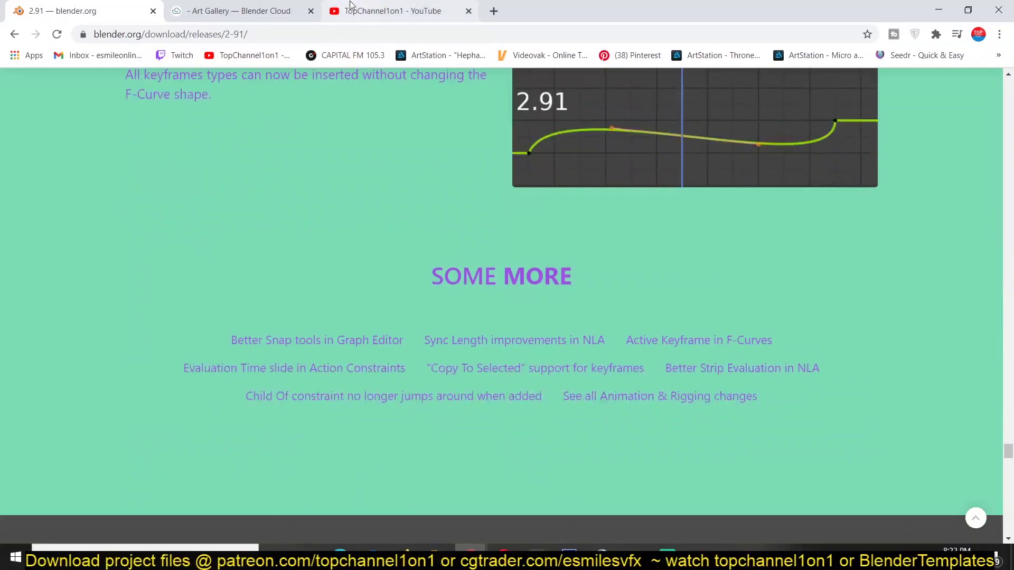
# Glance at the YouTube channel and Art Gallery tabs, then return to Blender
pyautogui.click(350, 11)
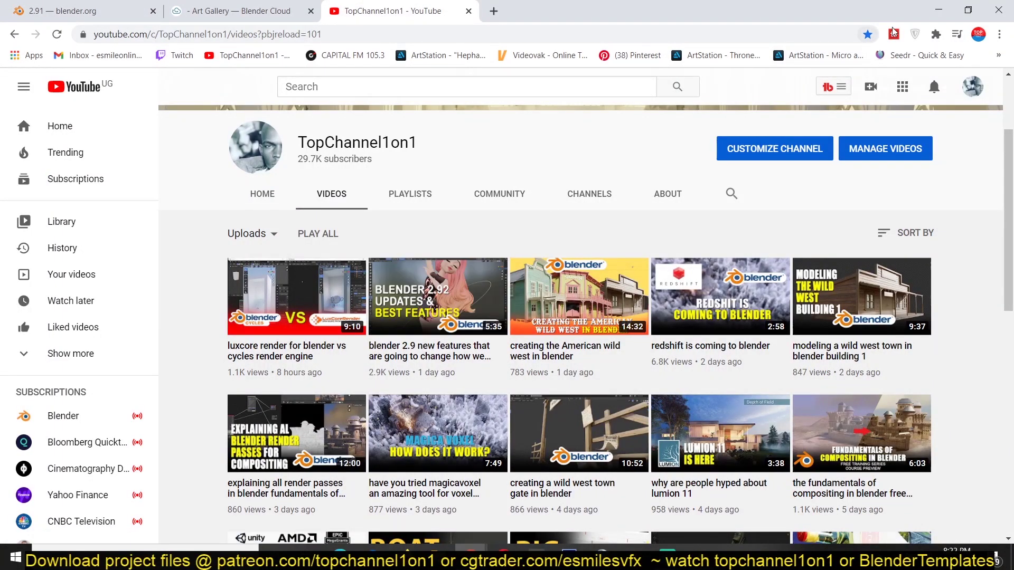
pyautogui.click(279, 7)
pyautogui.click(55, 5)
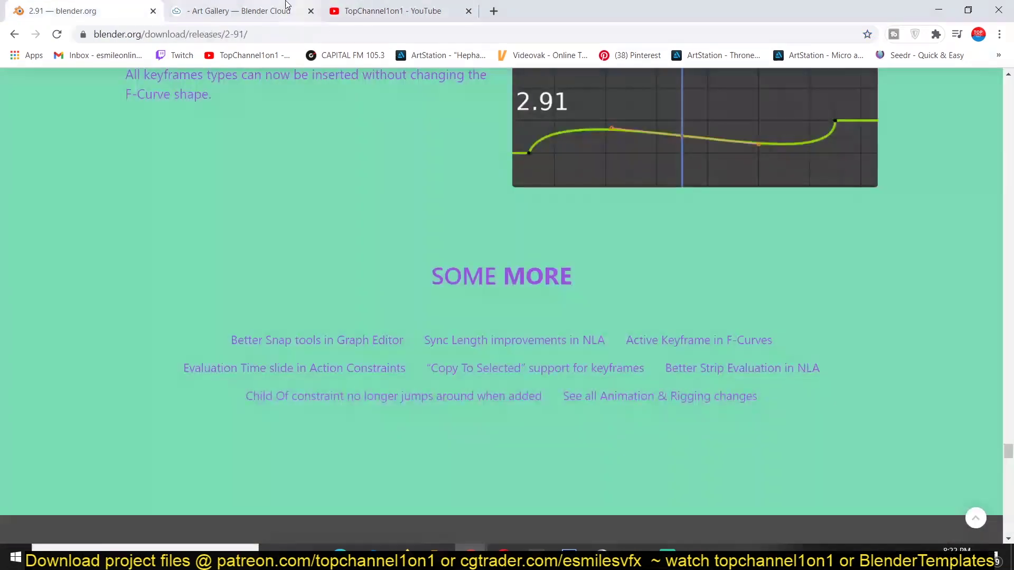
pyautogui.click(288, 6)
pyautogui.click(692, 554)
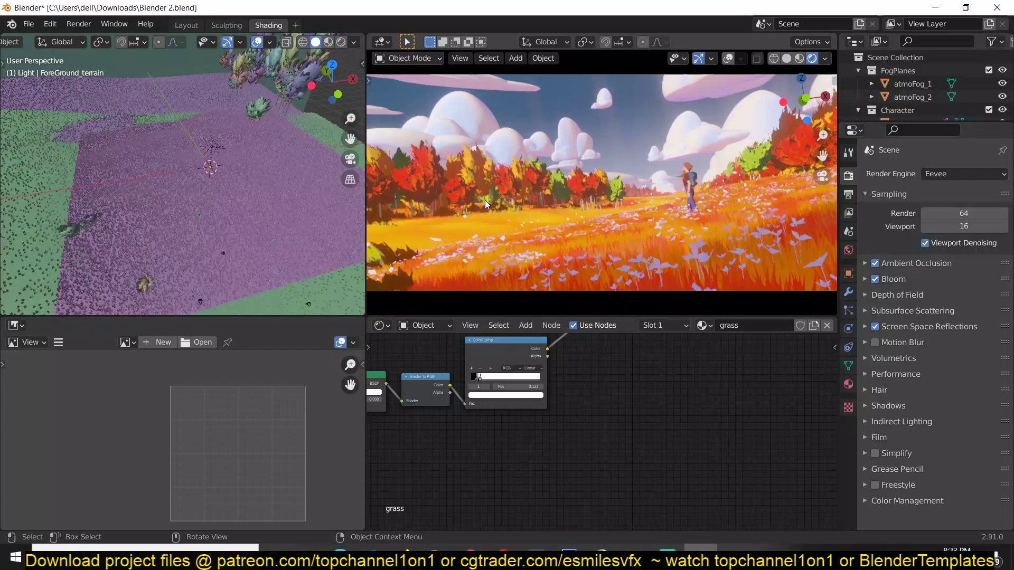
# Isolate ForeGround_terrain in both 3D views and orbit low across the grass
pyautogui.click(259, 224)
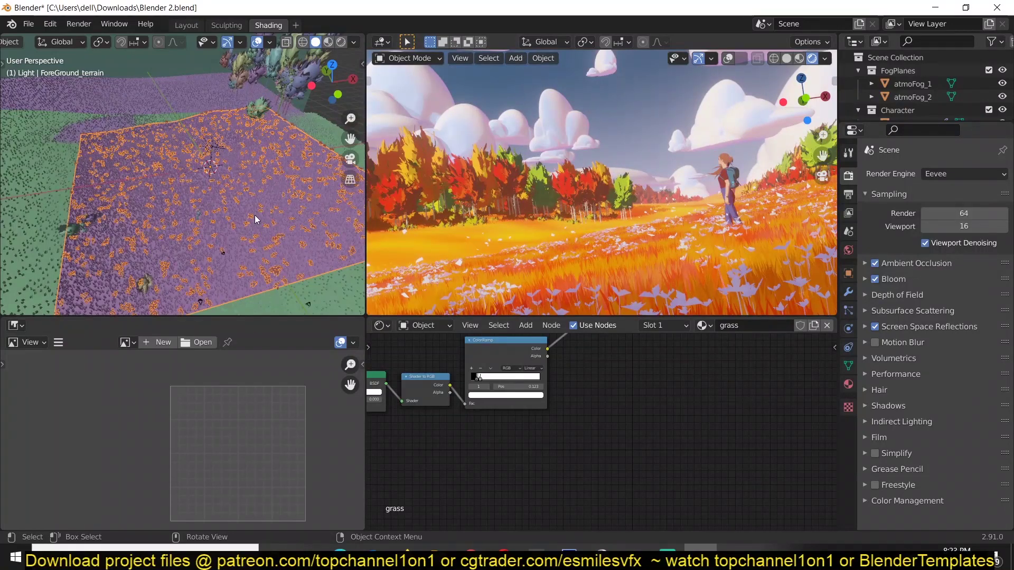
pyautogui.press('KP_Divide')
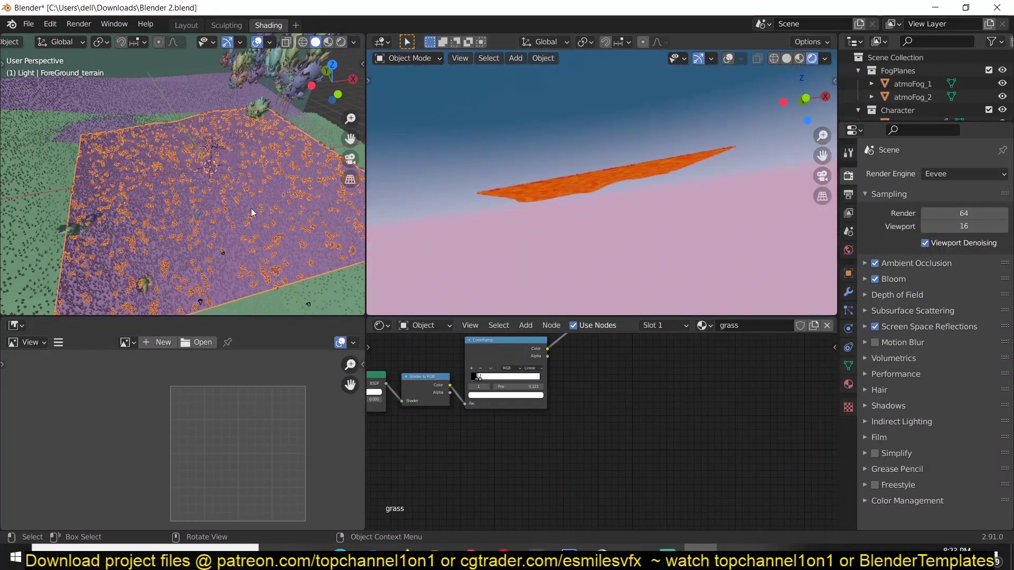
pyautogui.press('KP_Divide')
pyautogui.scroll(6, 583, 165)
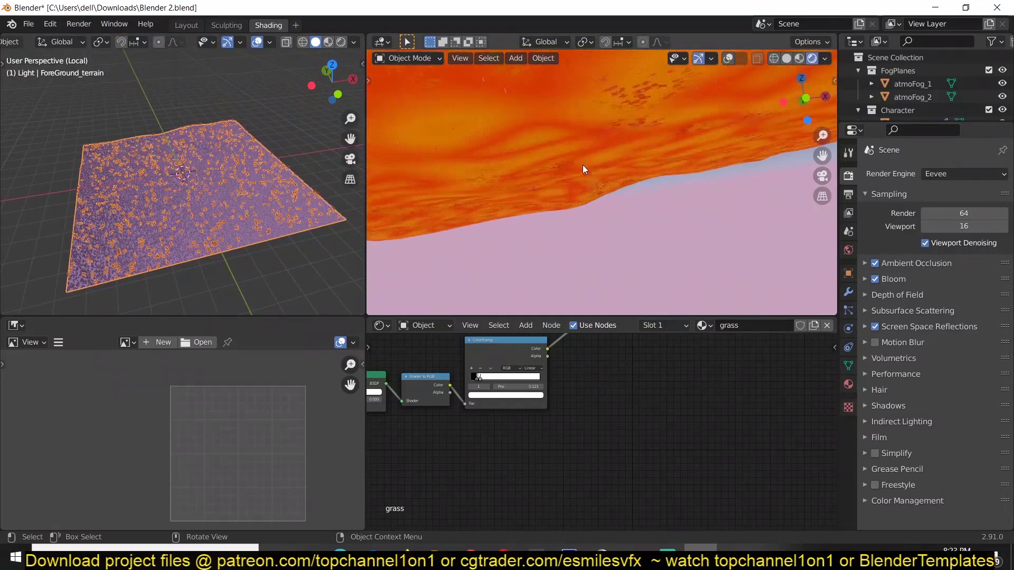
pyautogui.moveTo(582, 165); pyautogui.dragTo(689, 147, button='middle')
pyautogui.hotkey('alt', 'a')
pyautogui.scroll(4, 633, 174)
pyautogui.scroll(3, 641, 173)
pyautogui.scroll(8, 211, 182)
pyautogui.moveTo(108, 196); pyautogui.dragTo(157, 196, button='middle')
pyautogui.scroll(5, 173, 201)
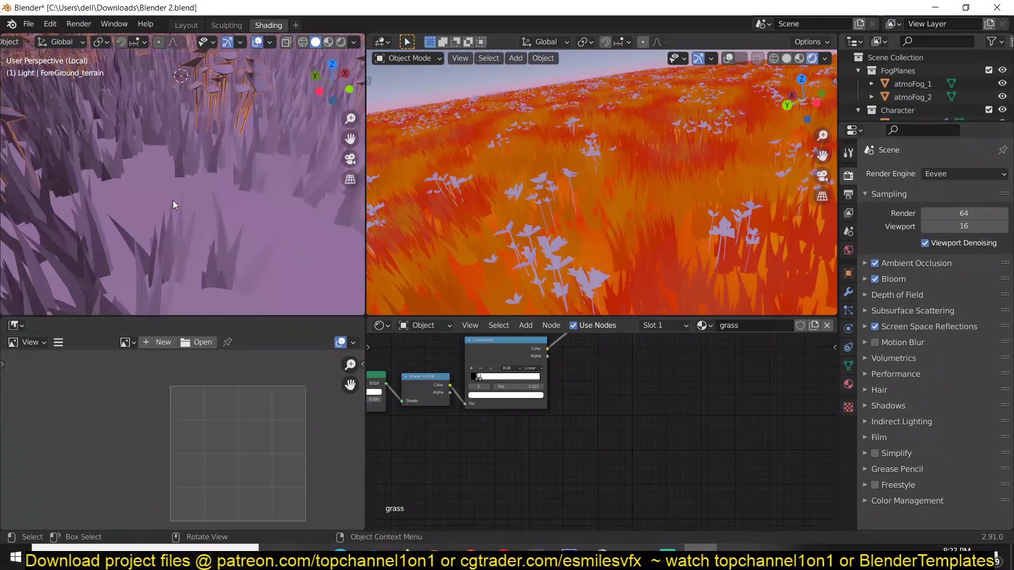
# Inspect the flower clusters from a low horizon view and select the scattered flowers
pyautogui.keyDown('shift'); pyautogui.moveTo(225, 148); pyautogui.dragTo(213, 219, button='middle'); pyautogui.keyUp('shift')
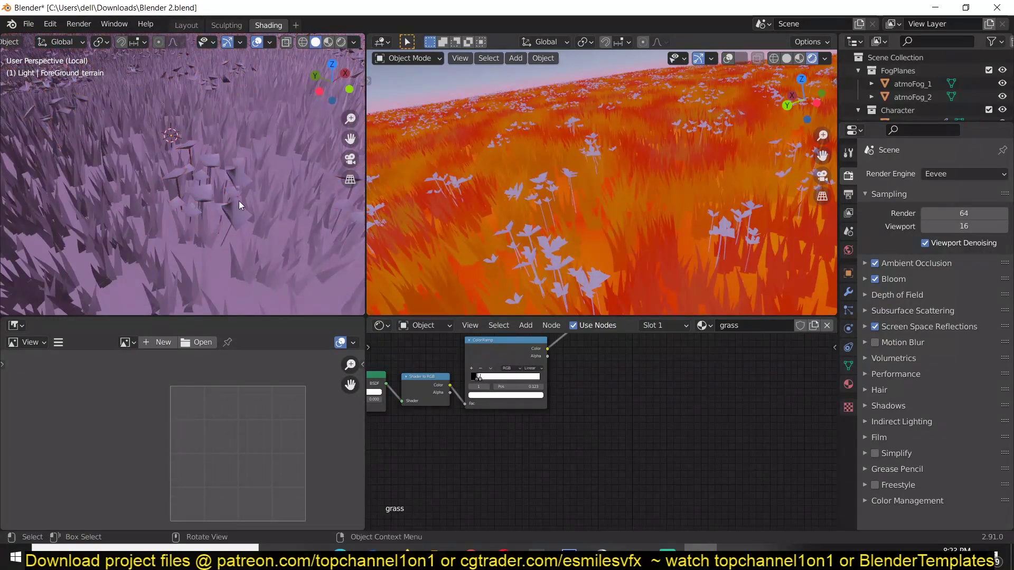
pyautogui.click(238, 201)
pyautogui.hotkey('alt', 'a')
pyautogui.scroll(6, 538, 250)
pyautogui.scroll(-5, 545, 246)
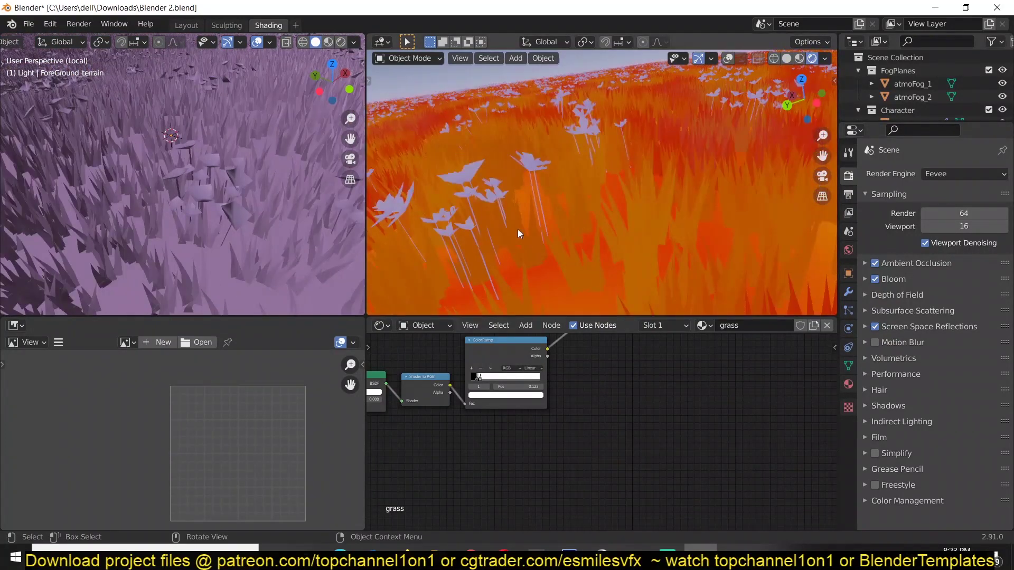
pyautogui.press('Tab')
pyautogui.press('Tab')
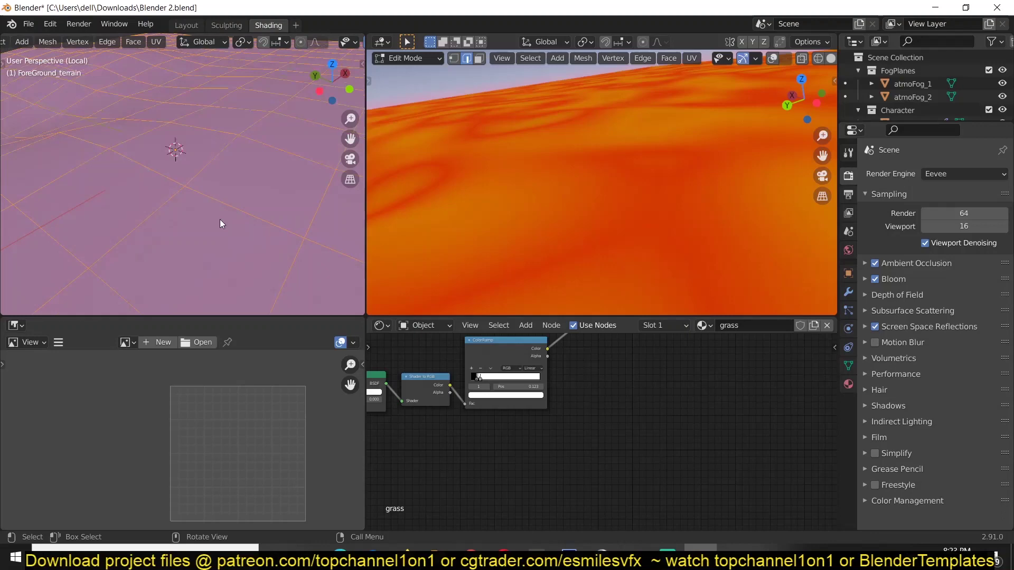
pyautogui.hotkey('alt', 'a')
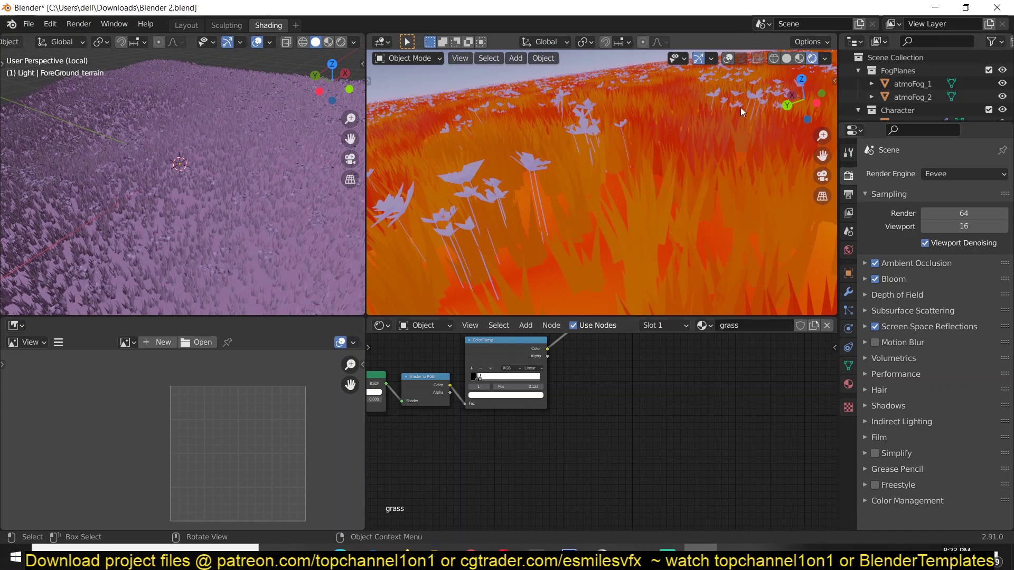
pyautogui.scroll(-2, 711, 149)
pyautogui.moveTo(709, 151); pyautogui.dragTo(699, 186, button='middle')
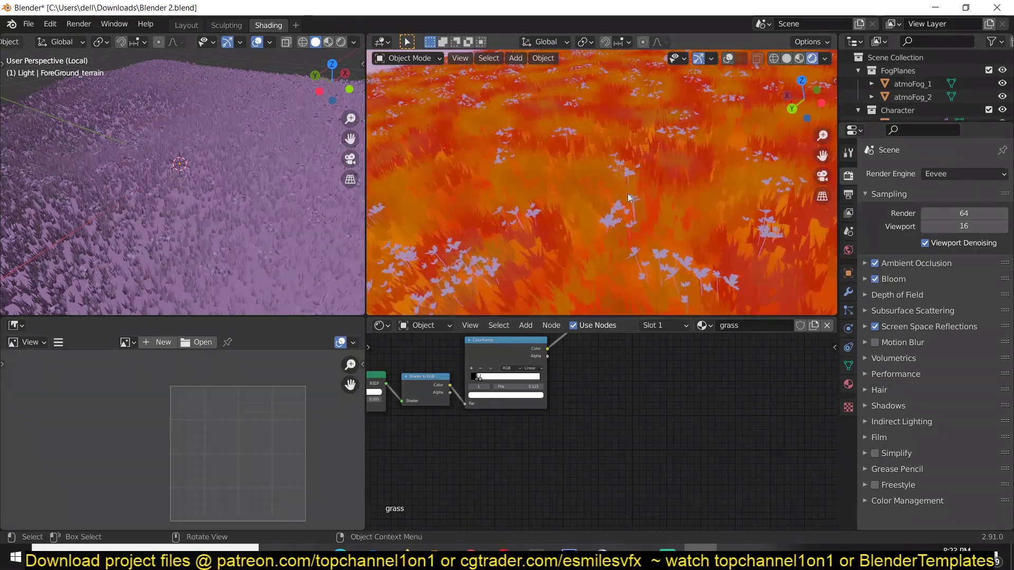
pyautogui.moveTo(628, 193); pyautogui.dragTo(562, 207, button='middle')
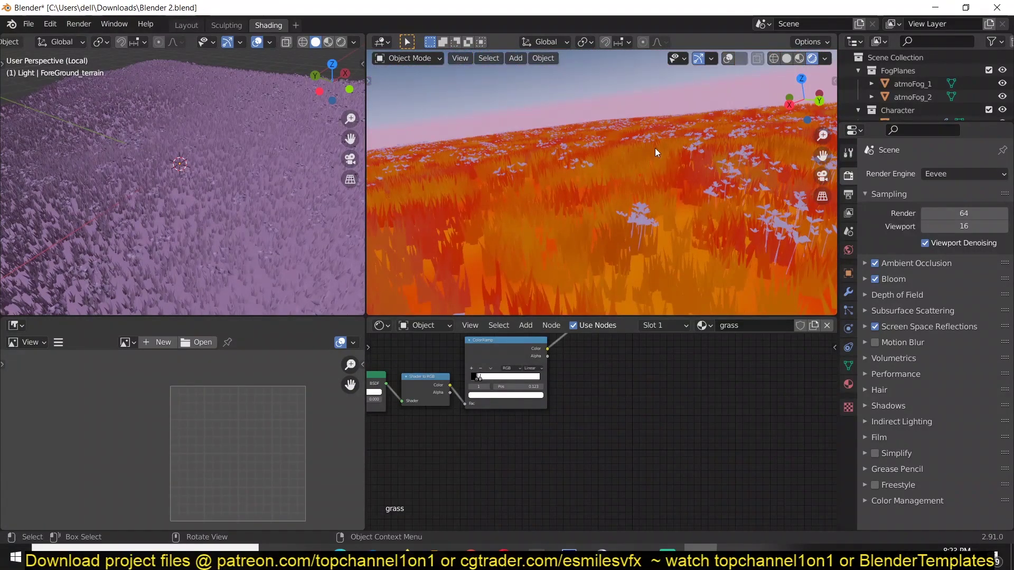
pyautogui.click(116, 223)
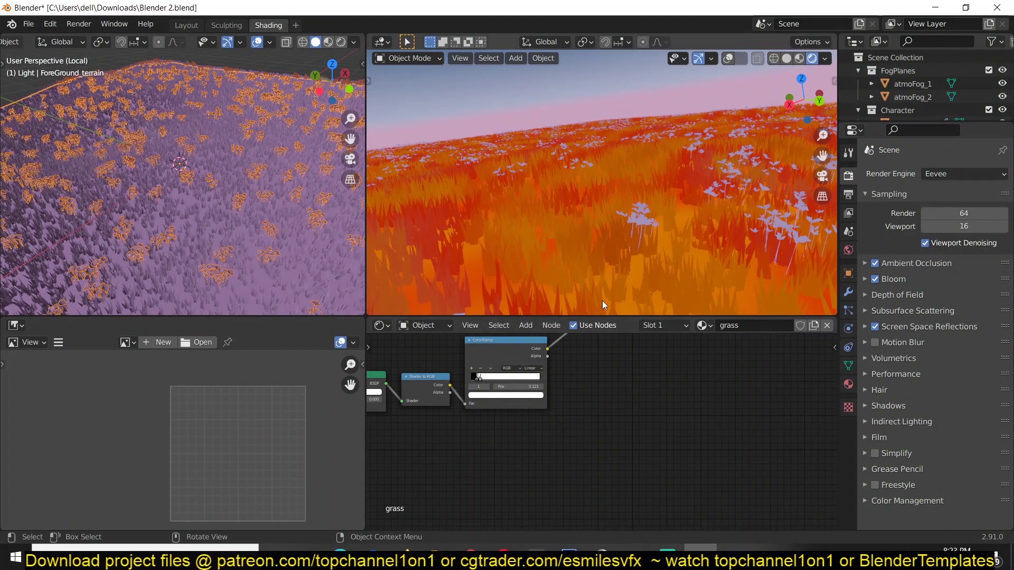
pyautogui.scroll(-3, 688, 267)
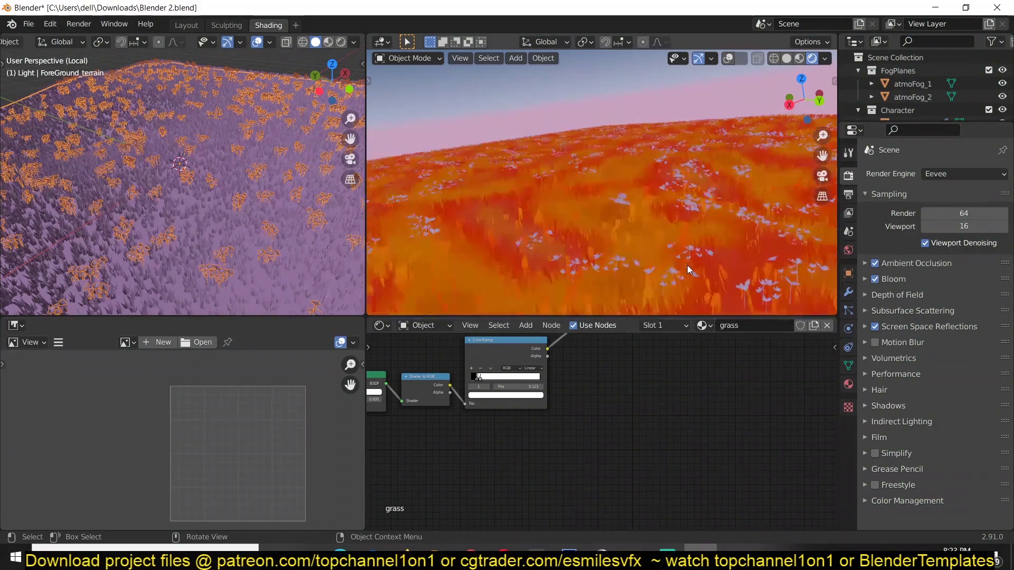
# Preview the Musgrave Texture output on the grass
pyautogui.press('Home')
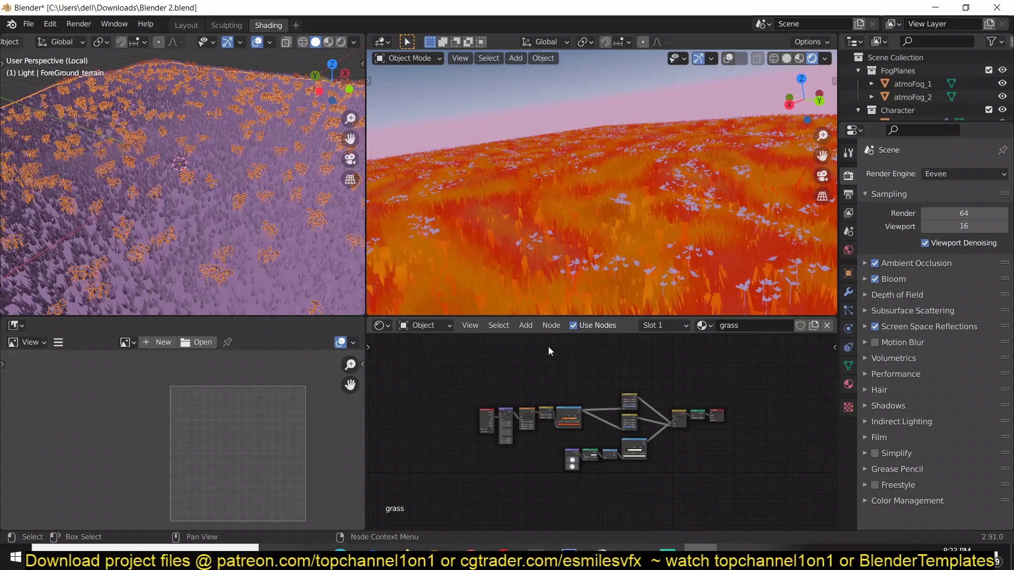
pyautogui.scroll(8, 548, 376)
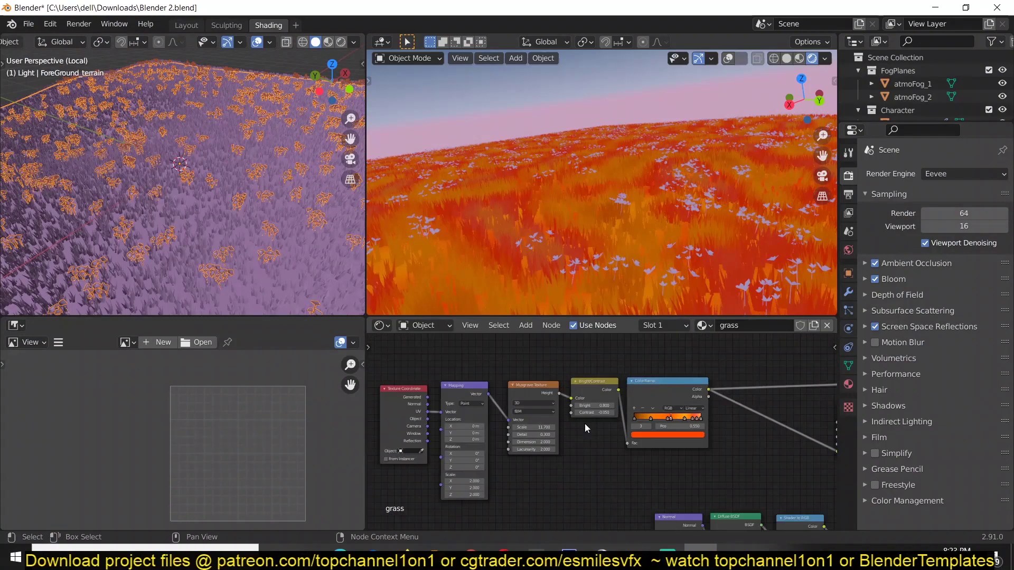
pyautogui.scroll(1, 585, 428)
pyautogui.keyDown('ctrl'); pyautogui.keyDown('shift'); pyautogui.click(537, 388); pyautogui.keyUp('shift'); pyautogui.keyUp('ctrl')
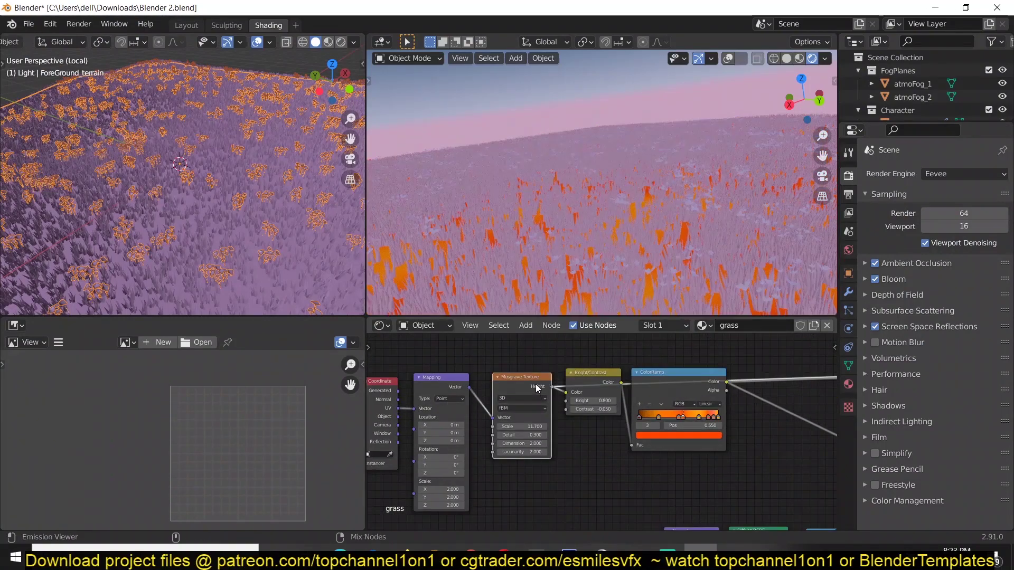
# Preview the Bright/Contrast result and test a new Contrast value, keeping -0.050
pyautogui.moveTo(573, 248); pyautogui.dragTo(644, 312, button='middle')
pyautogui.scroll(3, 577, 226)
pyautogui.scroll(2, 622, 382)
pyautogui.keyDown('ctrl'); pyautogui.keyDown('shift'); pyautogui.click(621, 378); pyautogui.keyUp('shift'); pyautogui.keyUp('ctrl')
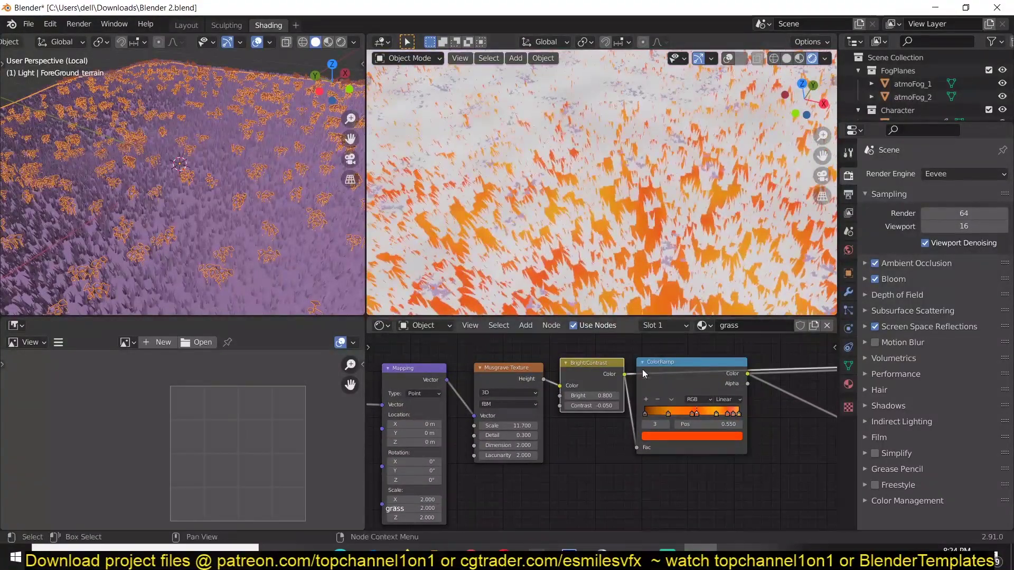
pyautogui.scroll(1, 602, 389)
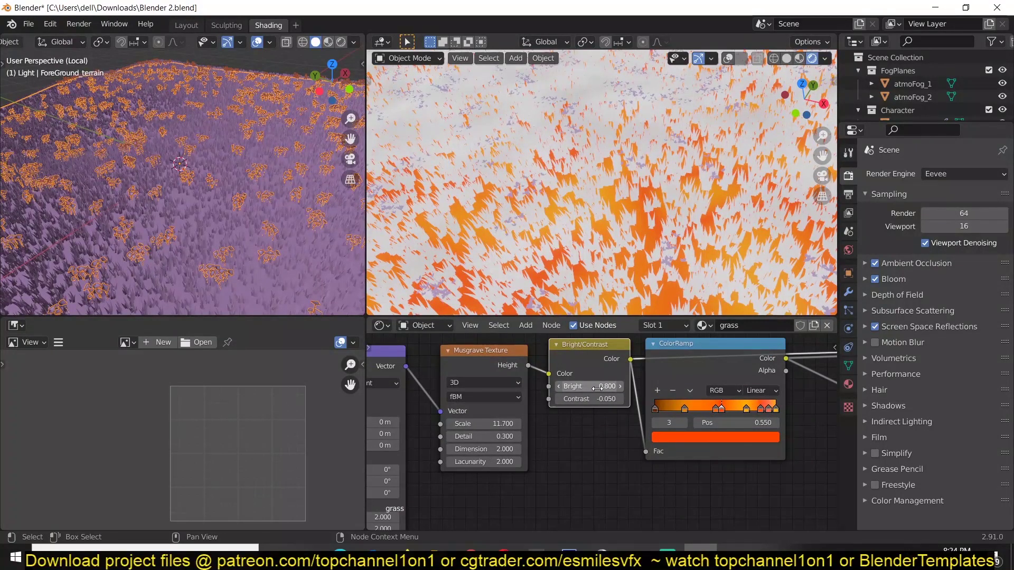
pyautogui.moveTo(598, 400); pyautogui.dragTo(627, 399)
pyautogui.hotkey('ctrl', 'z')
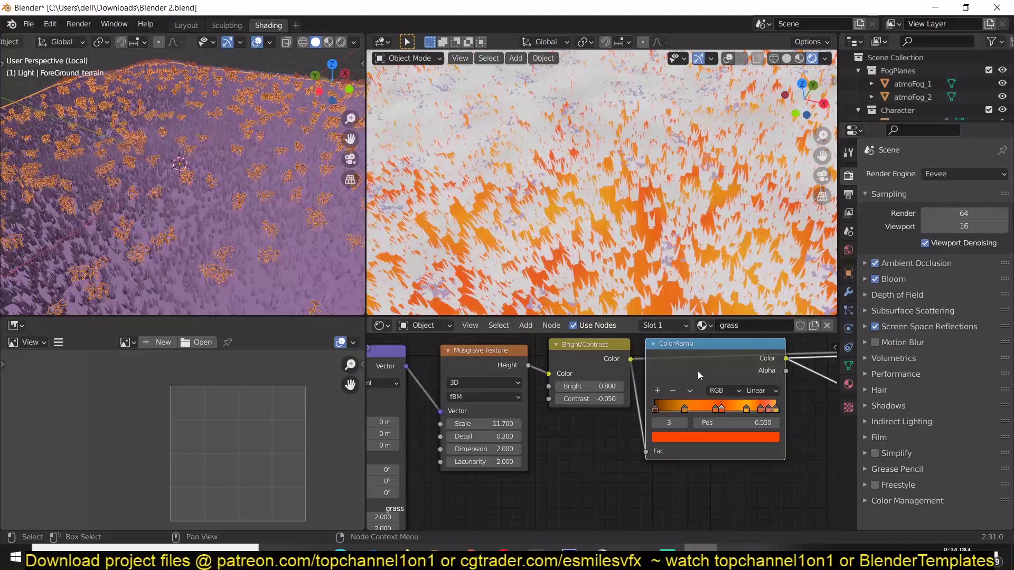
# Make the Emission shader the grass material's output again
pyautogui.scroll(-1, 698, 371)
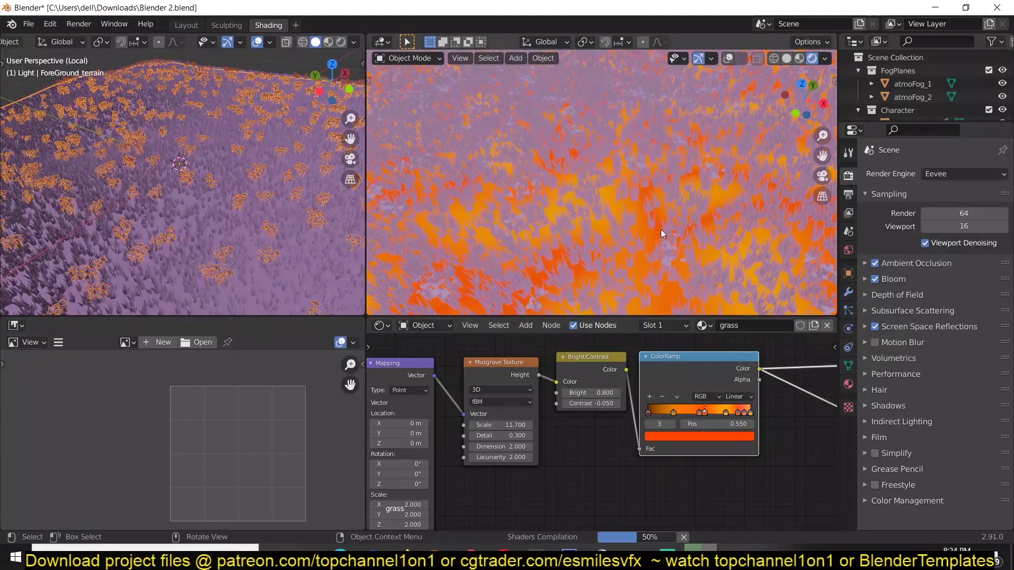
pyautogui.moveTo(661, 229); pyautogui.dragTo(575, 114, button='middle')
pyautogui.moveTo(616, 296); pyautogui.dragTo(595, 174, button='middle')
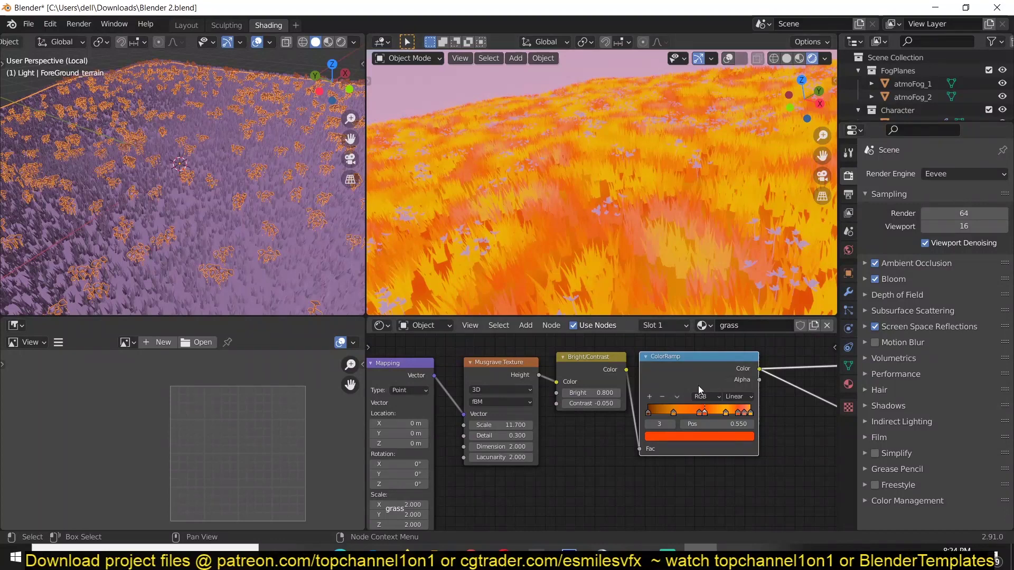
pyautogui.scroll(-2, 698, 385)
pyautogui.moveTo(786, 359); pyautogui.dragTo(776, 398, button='middle')
pyautogui.keyDown('ctrl'); pyautogui.keyDown('shift'); pyautogui.click(737, 420); pyautogui.keyUp('shift'); pyautogui.keyUp('ctrl')
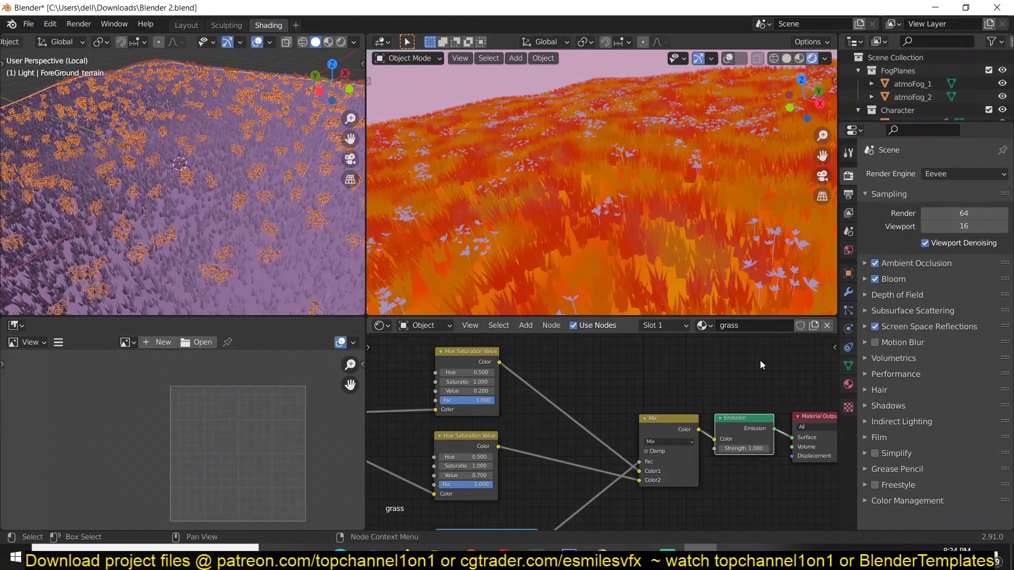
# Leave local view, select the CLOUDS_2.005 cloud and frame the scene camera view
pyautogui.scroll(-3, 741, 423)
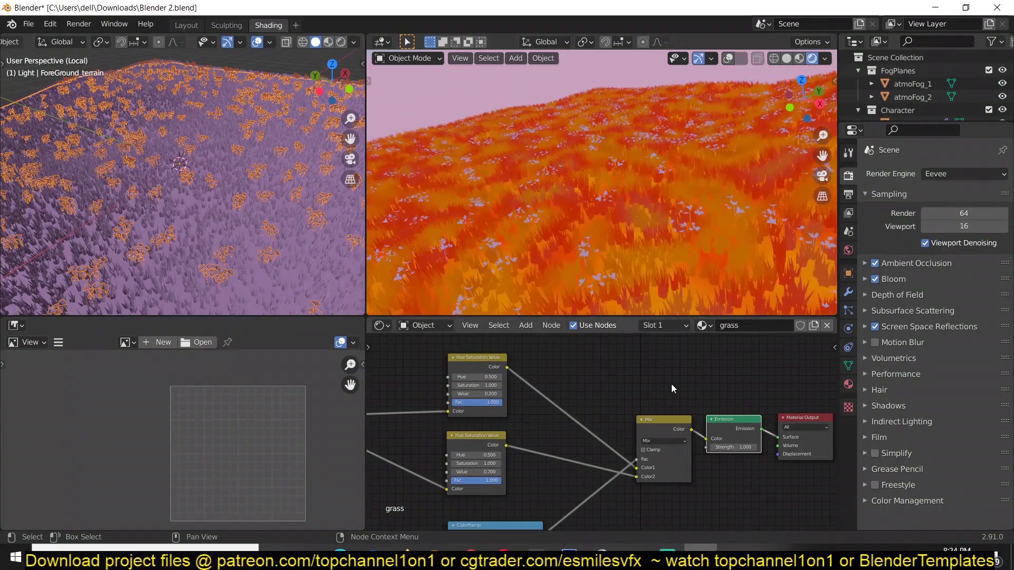
pyautogui.moveTo(556, 503); pyautogui.dragTo(654, 430, button='middle')
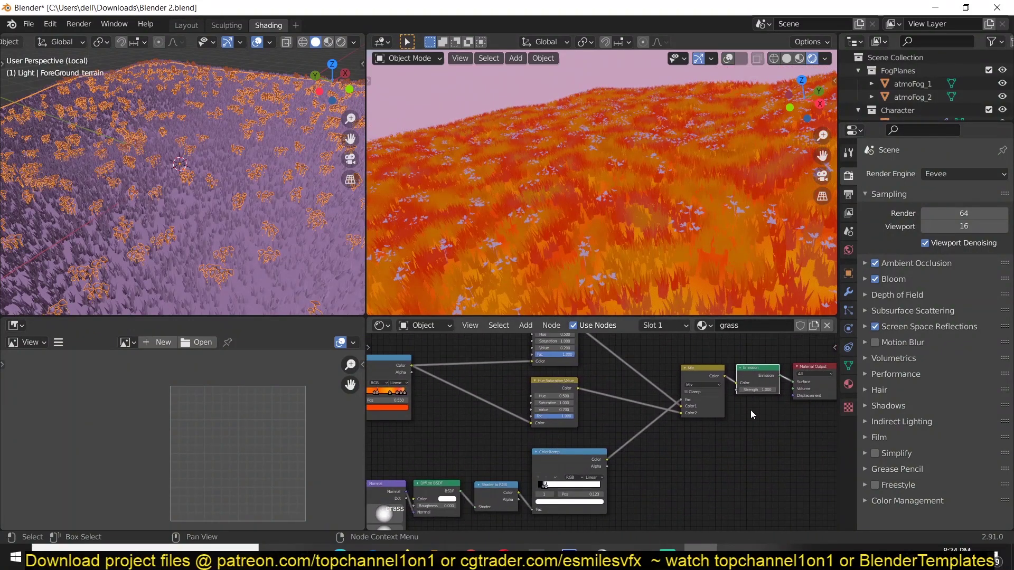
pyautogui.moveTo(751, 411); pyautogui.dragTo(717, 437, button='middle')
pyautogui.click(702, 87)
pyautogui.press('KP_Divide')
pyautogui.click(689, 152)
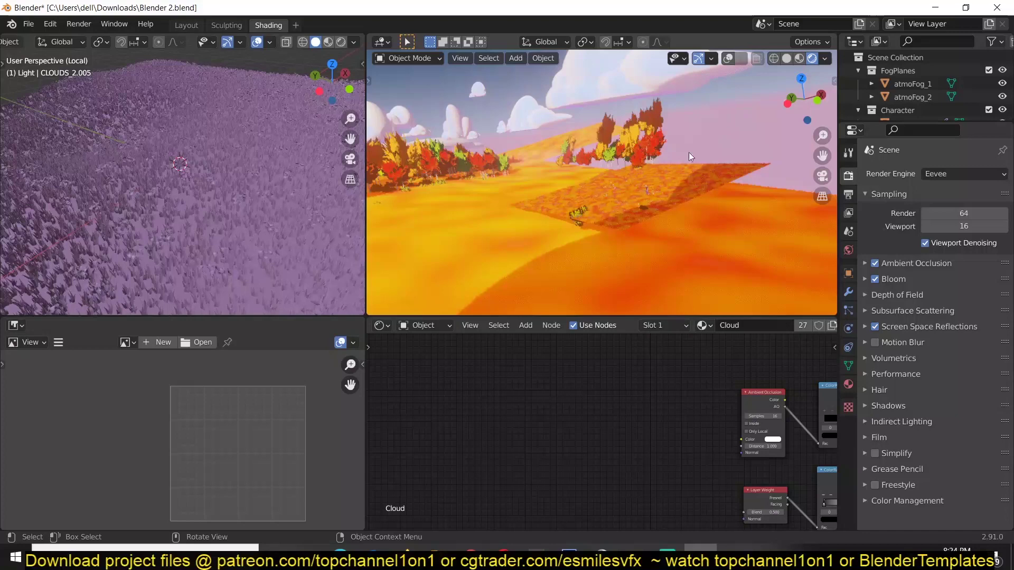
pyautogui.press('KP_0')
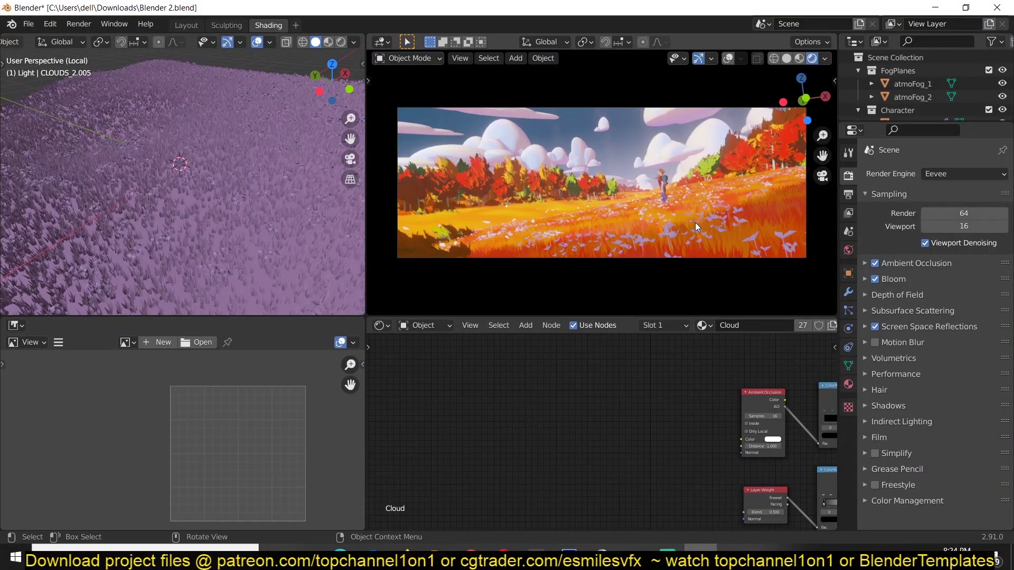
pyautogui.press('Home')
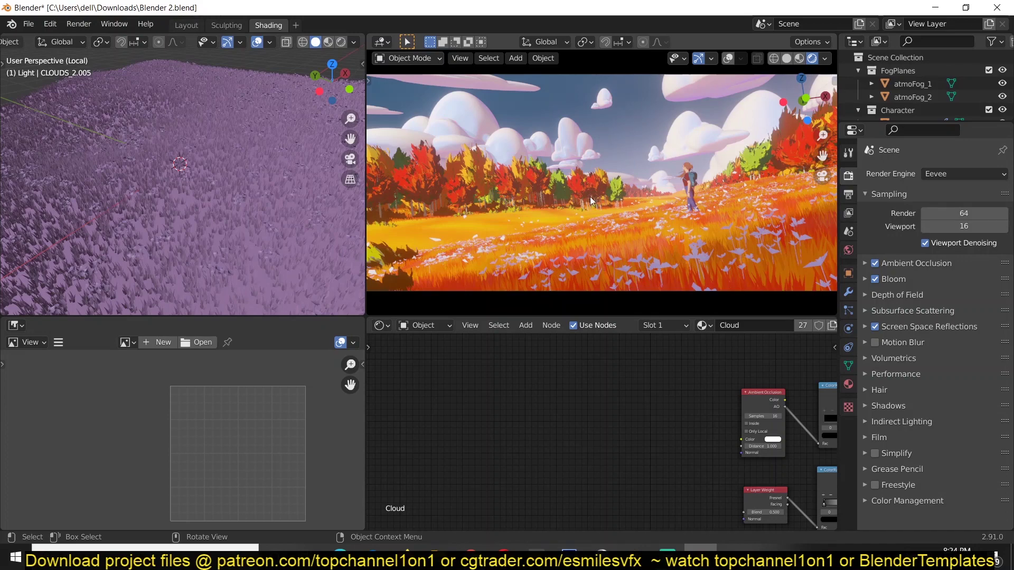
# Select and briefly isolate ForeGround_terrain, then return to the full-scene camera view
pyautogui.scroll(-1, 491, 155)
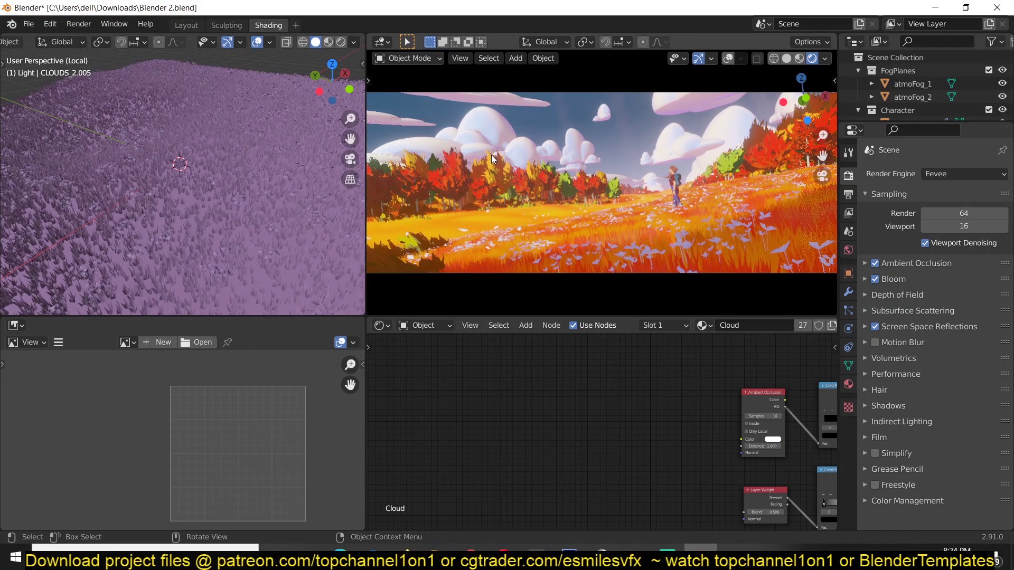
pyautogui.moveTo(471, 194); pyautogui.dragTo(655, 232, button='middle')
pyautogui.click(655, 233)
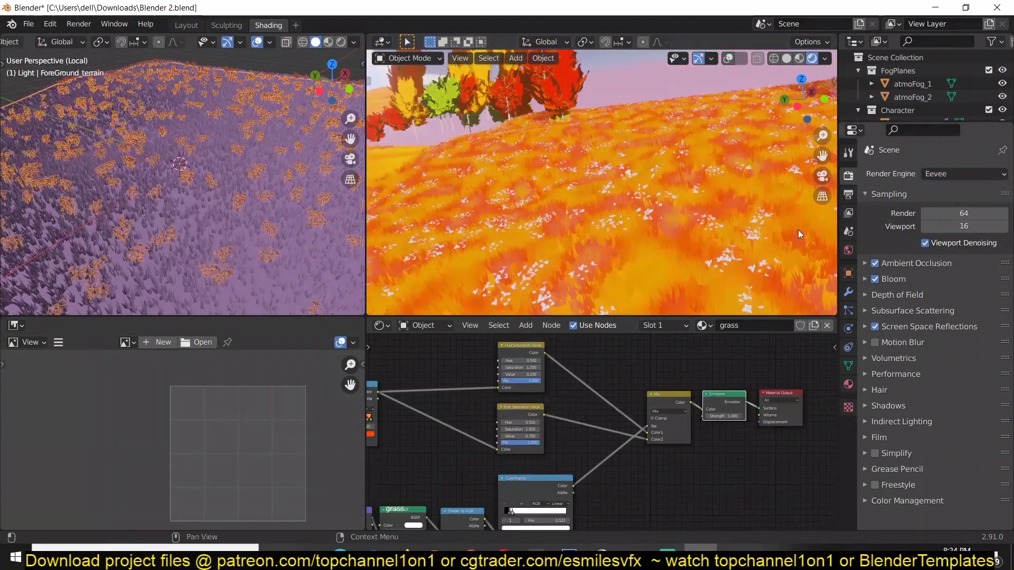
pyautogui.click(747, 223)
pyautogui.click(749, 224)
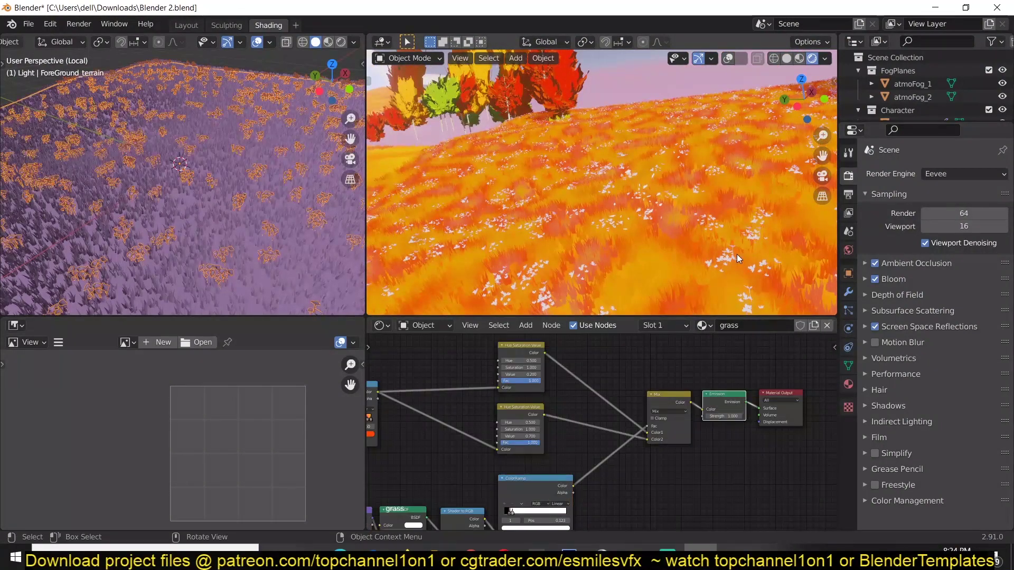
pyautogui.press('/')
pyautogui.scroll(7, 735, 255)
pyautogui.moveTo(735, 255); pyautogui.dragTo(666, 275, button='middle')
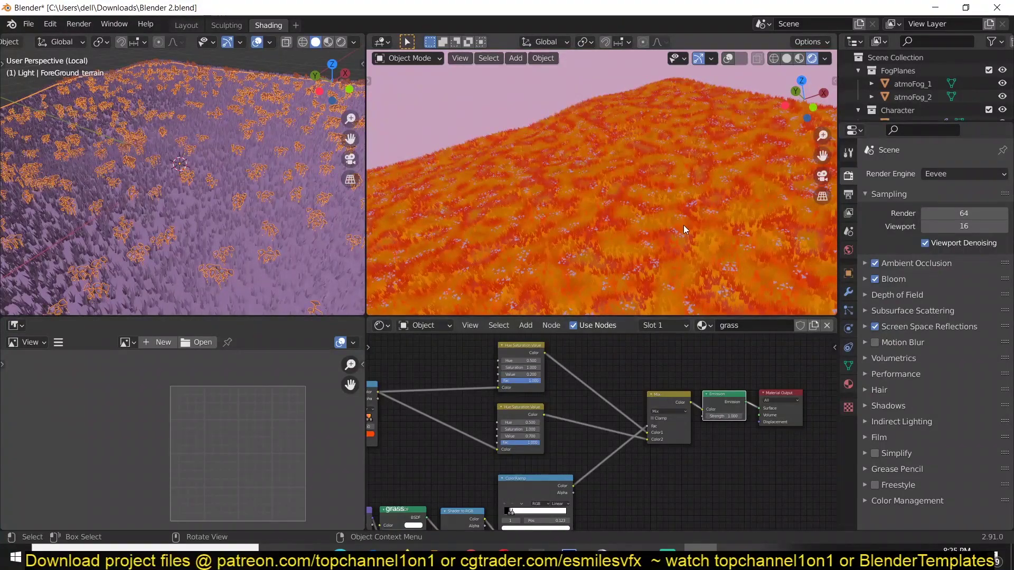
pyautogui.press('/')
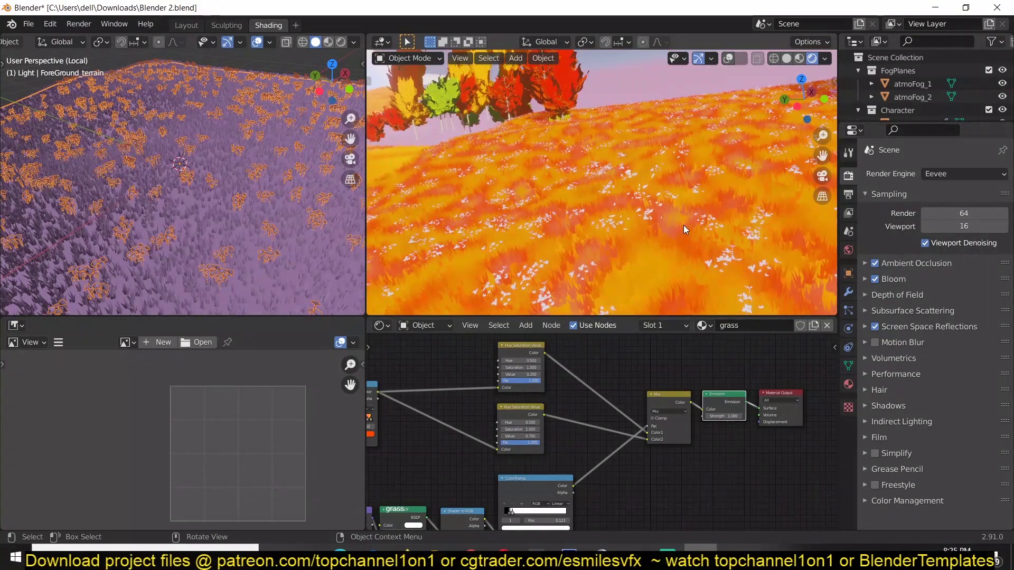
pyautogui.press('KP_0')
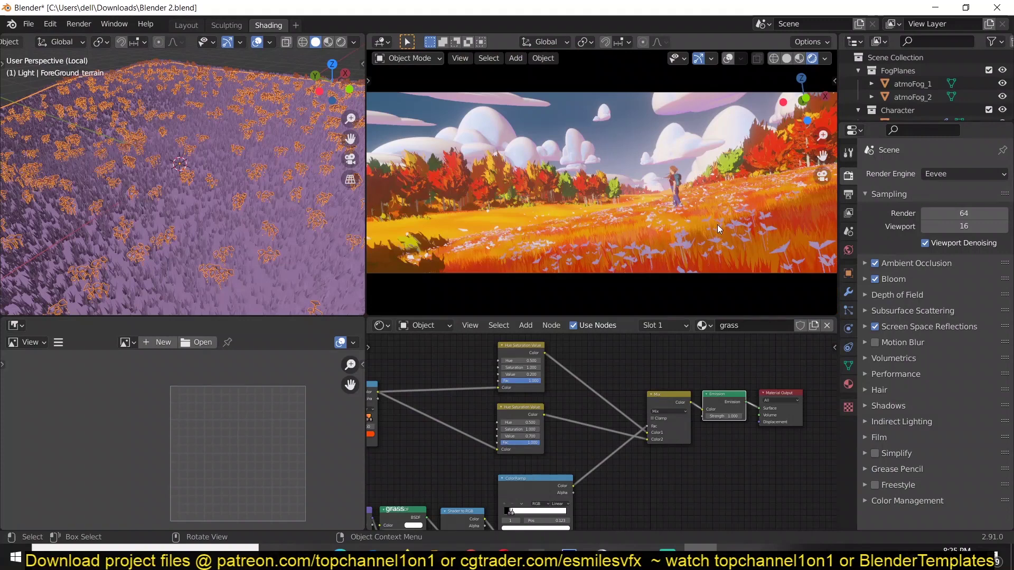
# Add a Diffuse BSDF above the Emission node and wire it into Material Output
pyautogui.moveTo(735, 399); pyautogui.dragTo(539, 422, button='middle')
pyautogui.scroll(5, 537, 423)
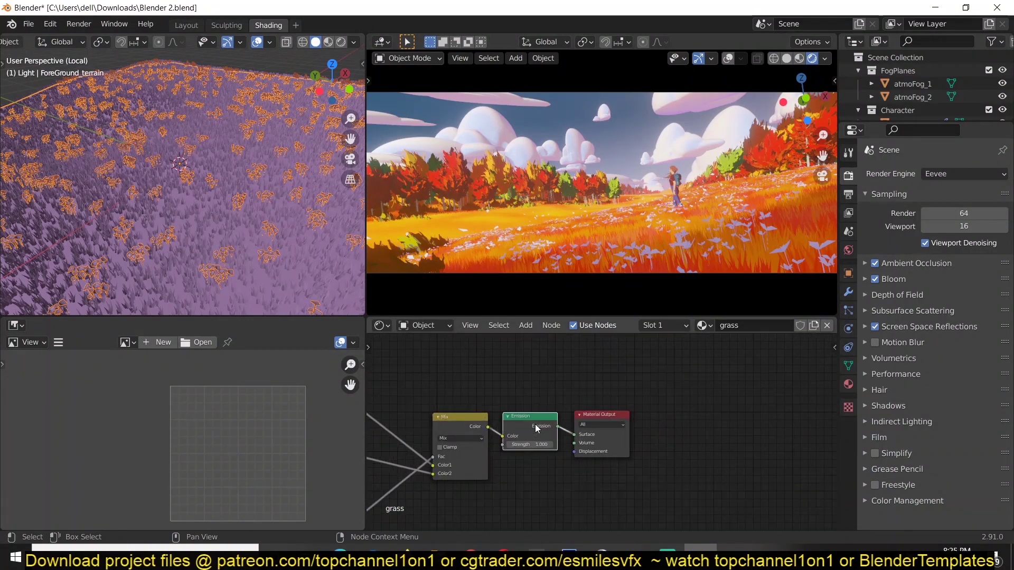
pyautogui.hotkey('shift', 'a')
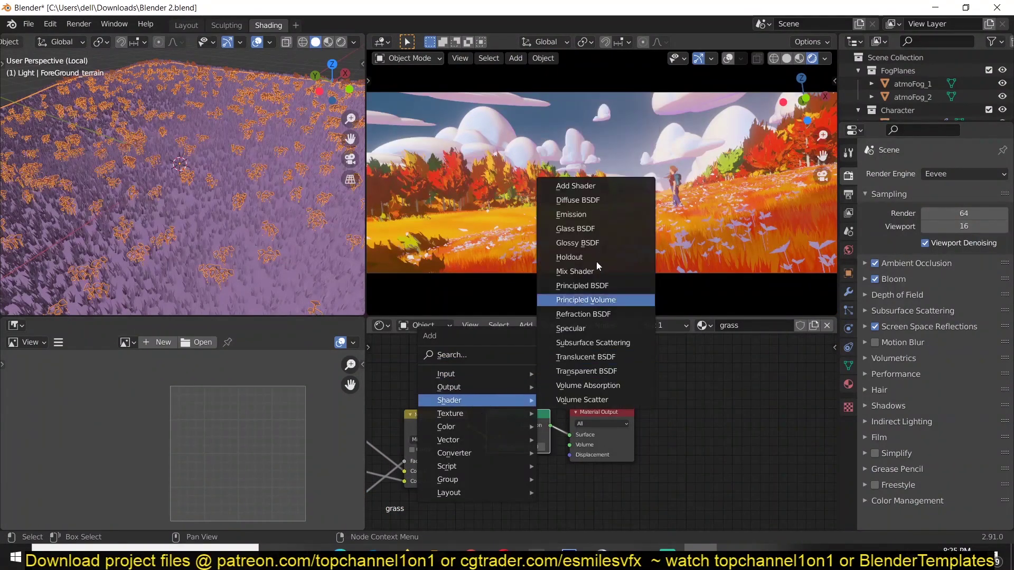
pyautogui.click(591, 212)
pyautogui.click(530, 351)
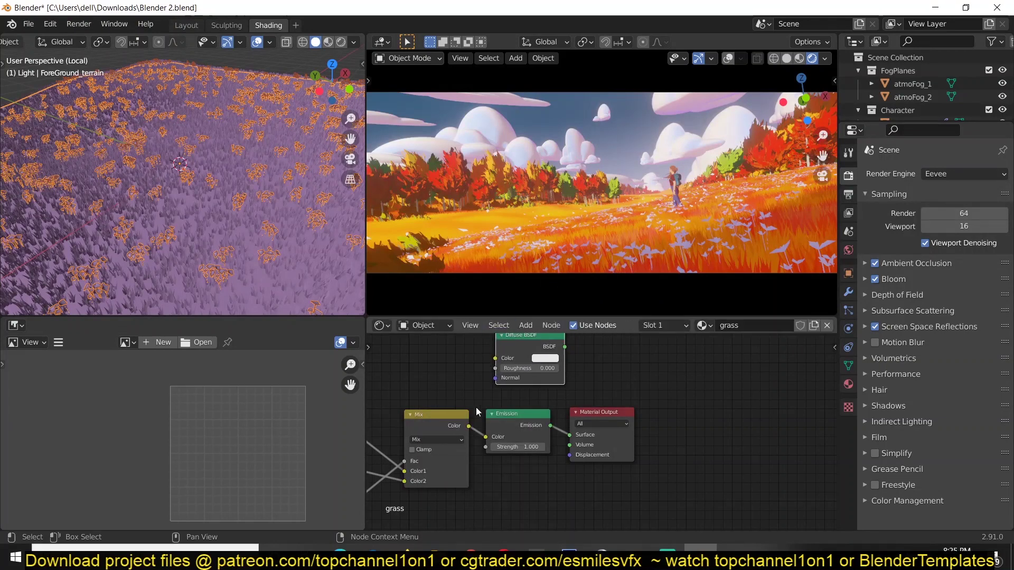
pyautogui.keyDown('ctrl'); pyautogui.keyDown('shift'); pyautogui.click(561, 353); pyautogui.keyUp('shift'); pyautogui.keyUp('ctrl')
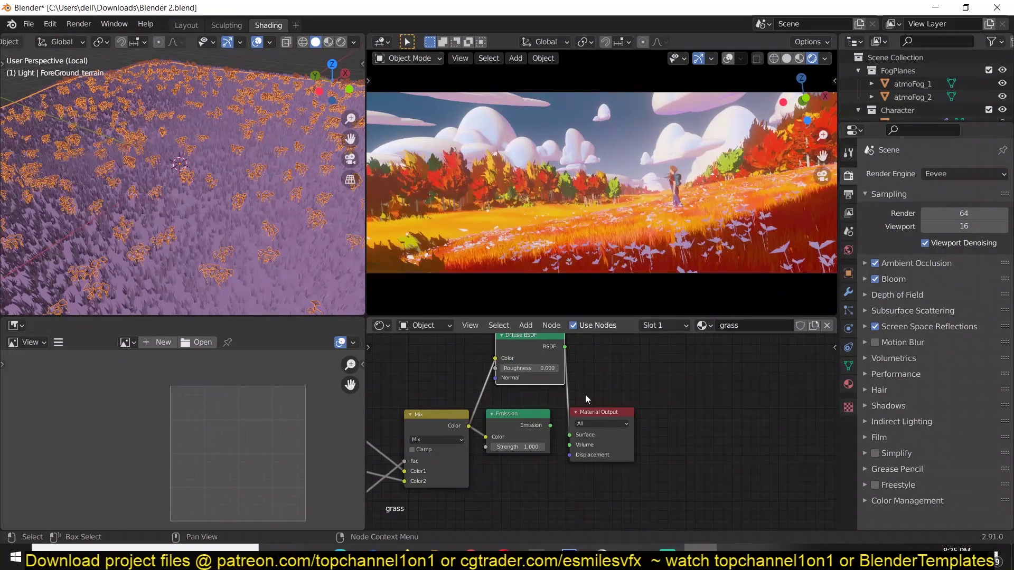
pyautogui.moveTo(605, 412); pyautogui.dragTo(680, 404)
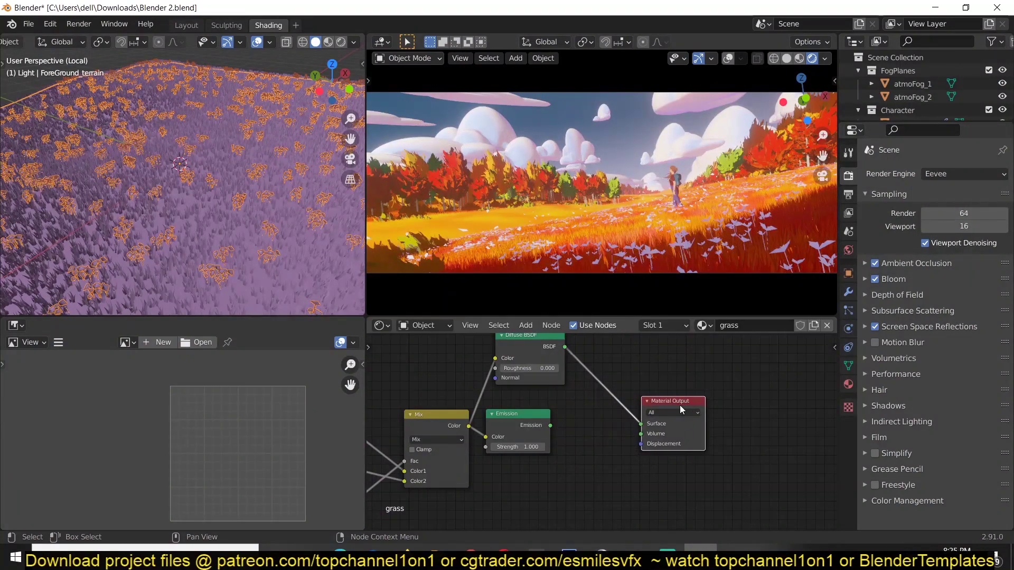
# Compare Diffuse and Emission outputs, settling on Emission at strength 0.900
pyautogui.keyDown('ctrl'); pyautogui.keyDown('shift'); pyautogui.click(535, 419); pyautogui.keyUp('shift'); pyautogui.keyUp('ctrl')
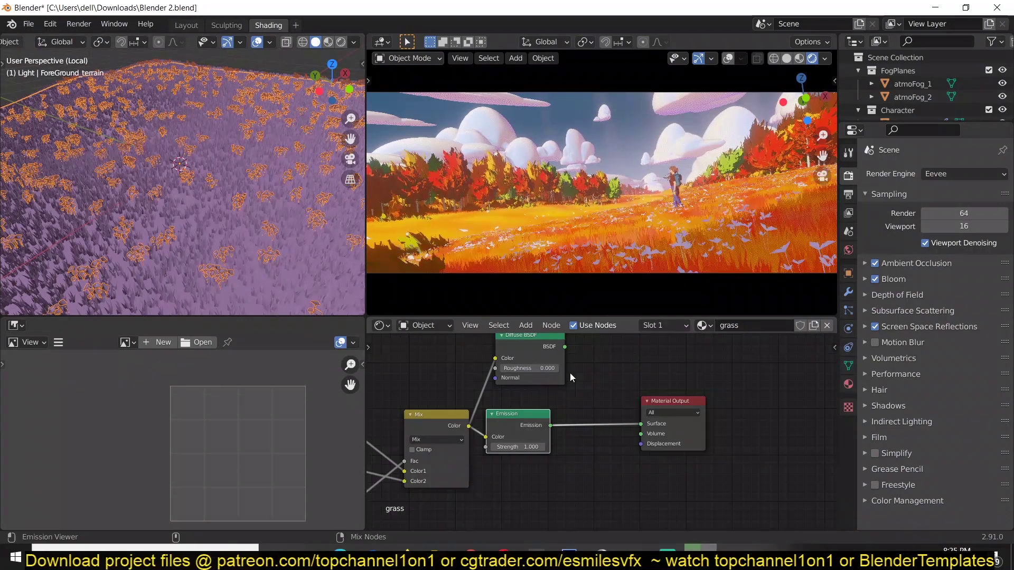
pyautogui.keyDown('ctrl'); pyautogui.keyDown('shift'); pyautogui.click(534, 339); pyautogui.keyUp('shift'); pyautogui.keyUp('ctrl')
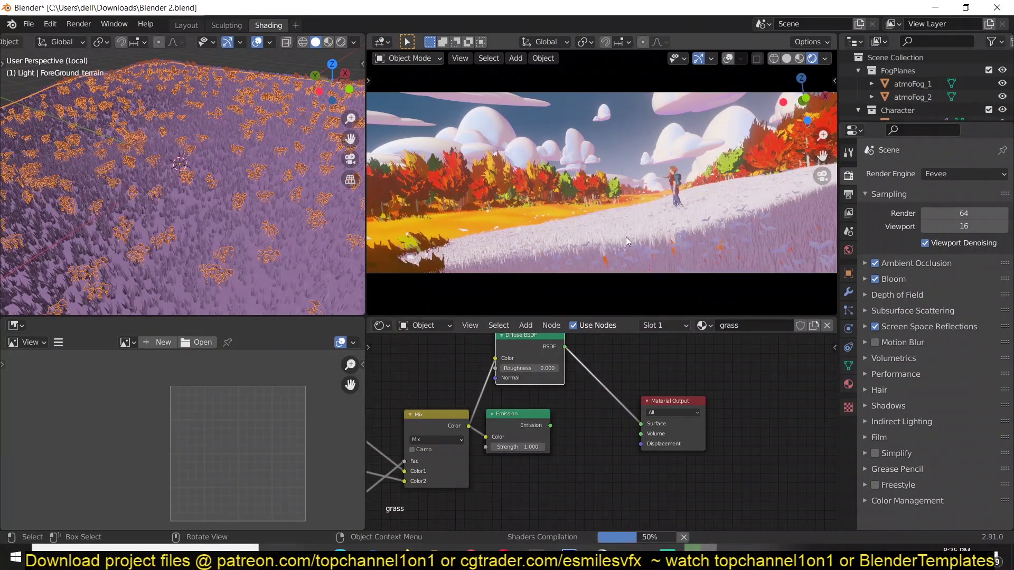
pyautogui.keyDown('ctrl'); pyautogui.keyDown('shift'); pyautogui.click(514, 418); pyautogui.keyUp('shift'); pyautogui.keyUp('ctrl')
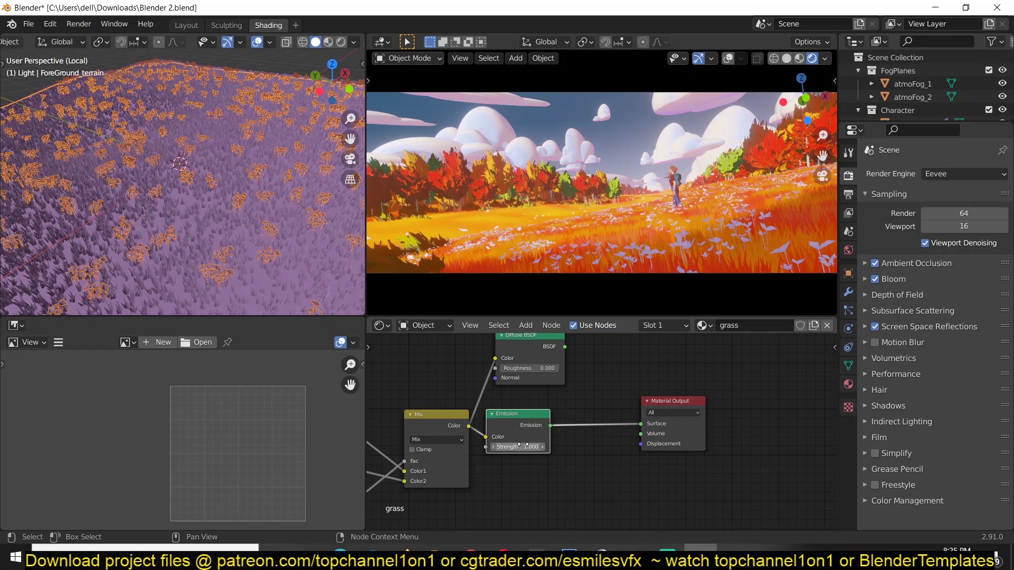
pyautogui.moveTo(517, 447)
pyautogui.mouseDown()
pyautogui.moveTo(529, 447)
pyautogui.moveTo(511, 447)
pyautogui.mouseUp()
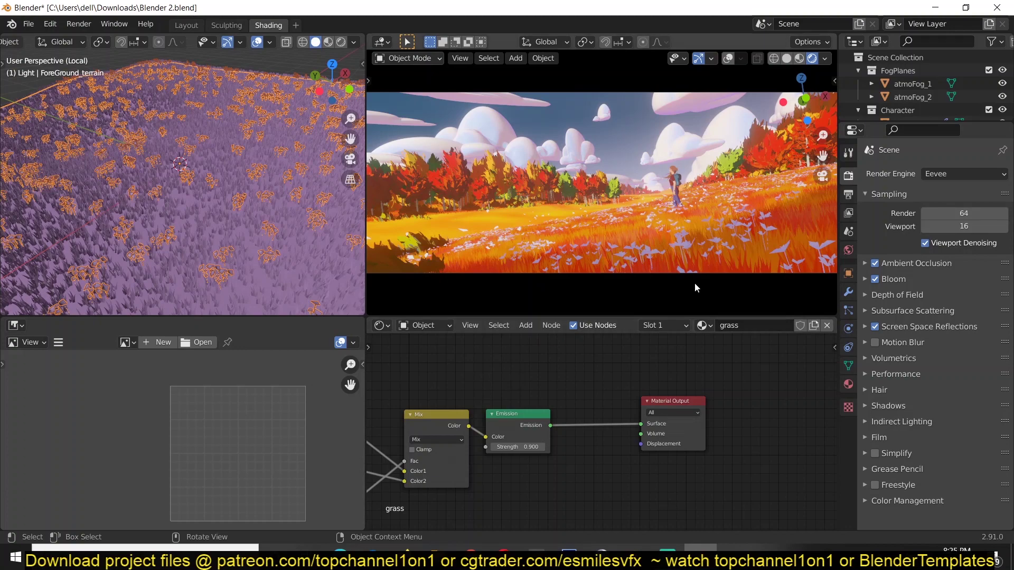
pyautogui.click(743, 259)
pyautogui.click(760, 217)
pyautogui.click(787, 59)
pyautogui.click(724, 218)
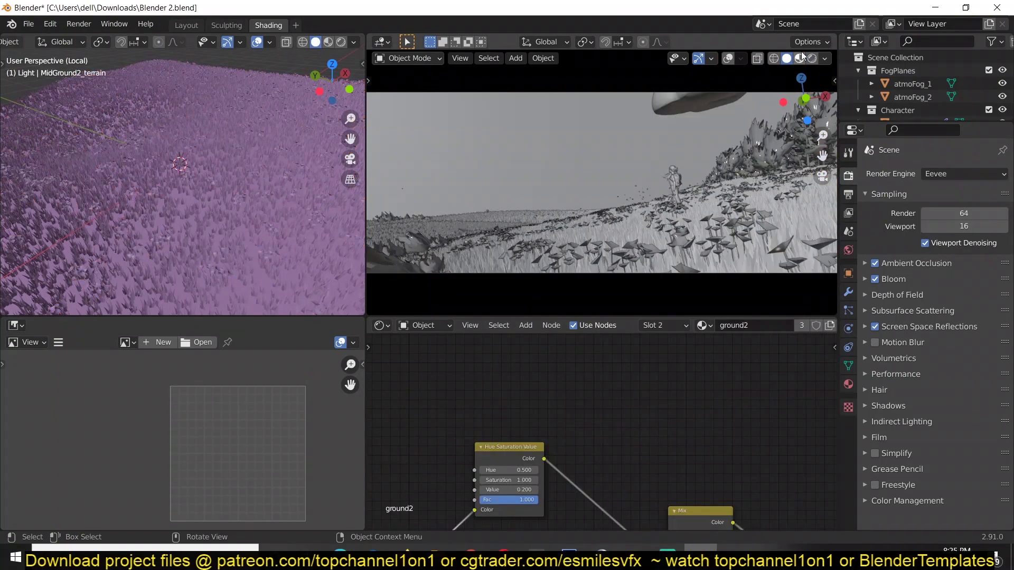
pyautogui.click(711, 174)
pyautogui.click(231, 162)
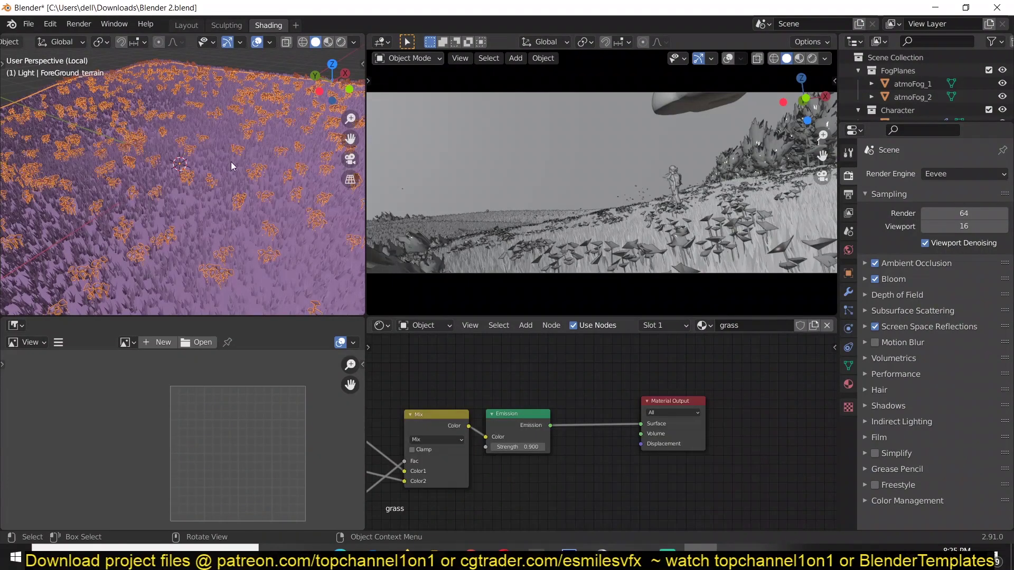
pyautogui.click(813, 59)
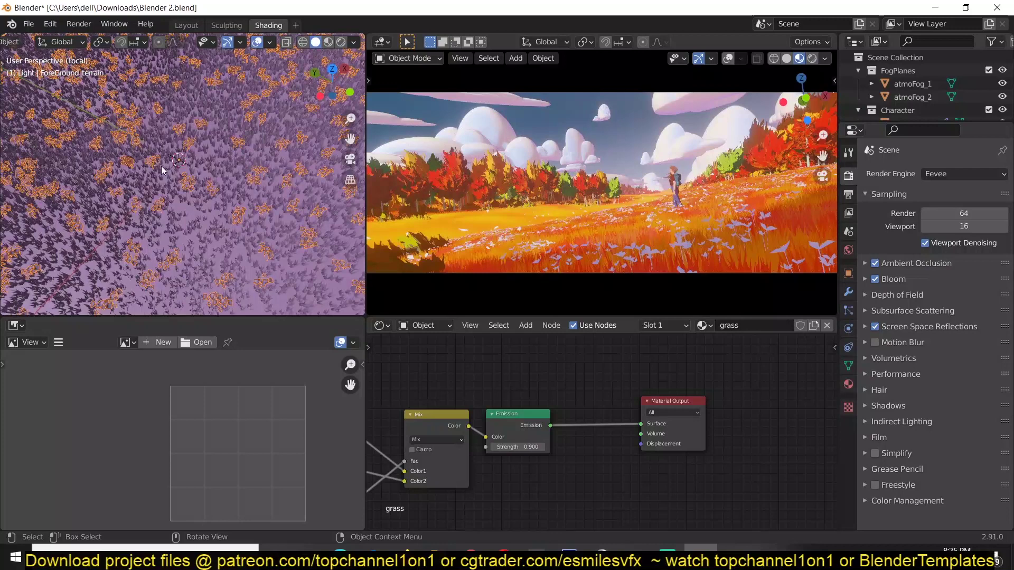
# Turn off the first particle modifier's viewport display on the terrain
pyautogui.click(849, 293)
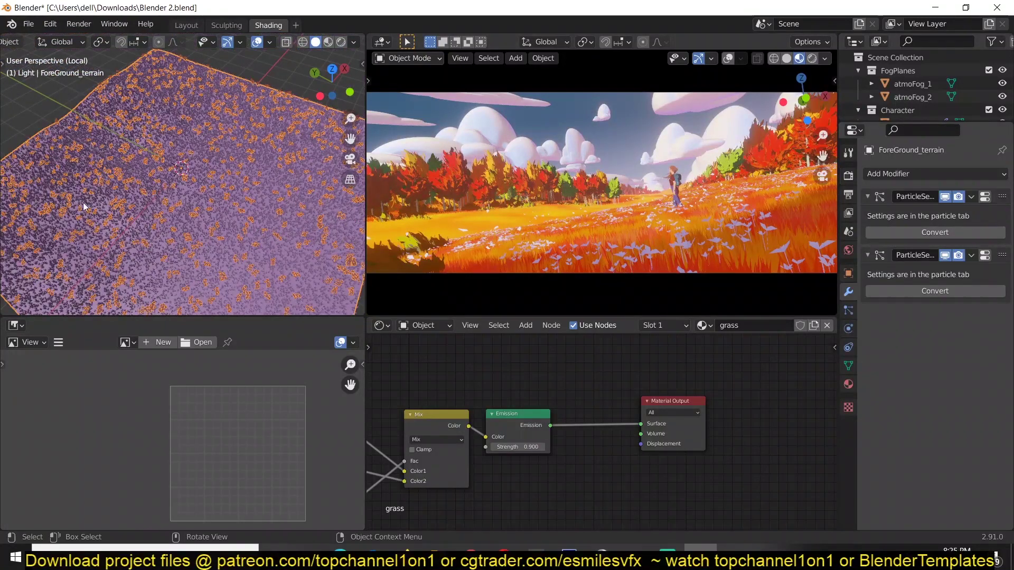
pyautogui.click(946, 198)
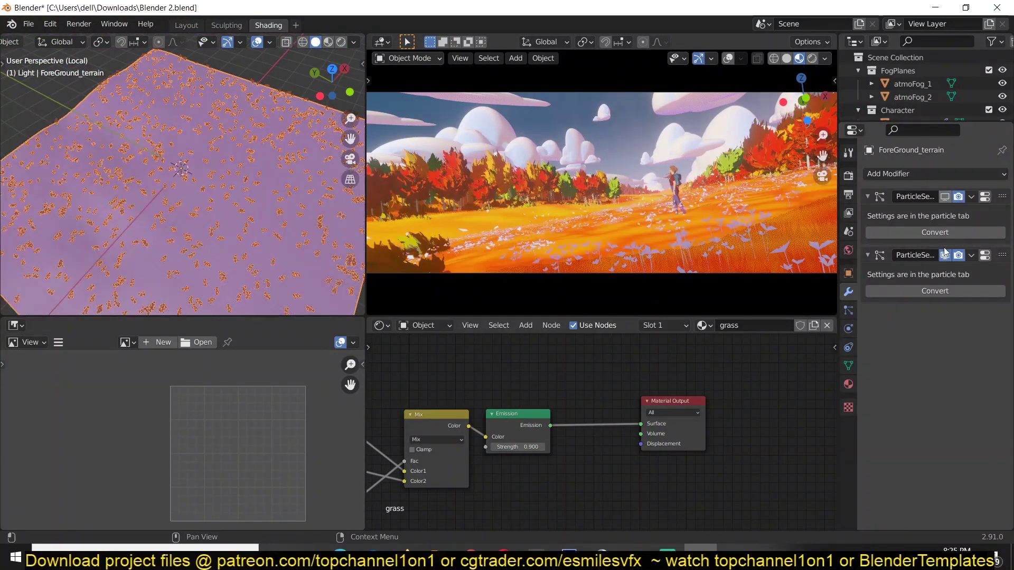
pyautogui.scroll(4, 172, 233)
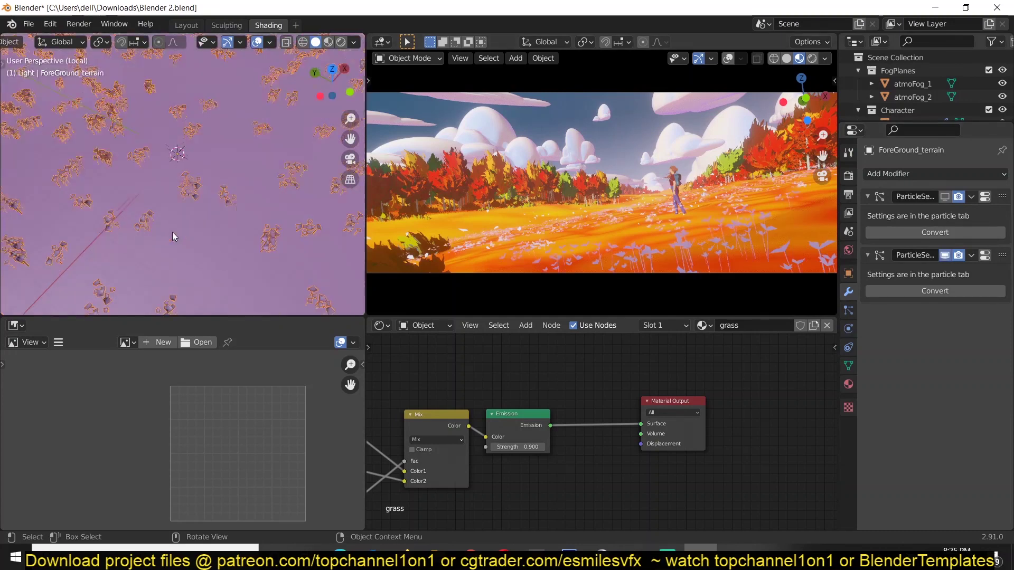
pyautogui.moveTo(163, 197); pyautogui.dragTo(169, 195, button='middle')
pyautogui.click(175, 192)
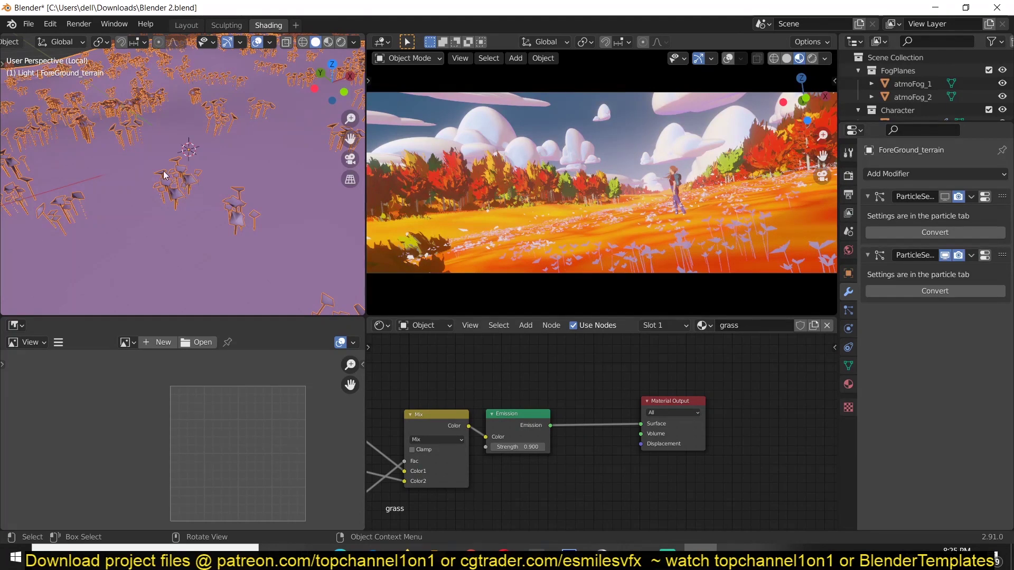
pyautogui.moveTo(178, 181); pyautogui.dragTo(201, 175, button='middle')
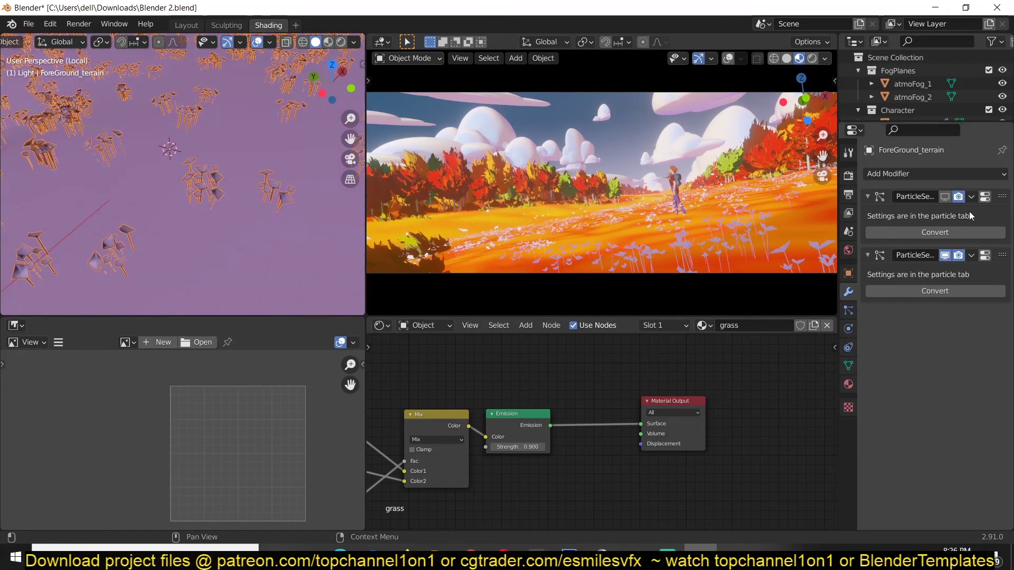
# In the Particles tab, expand the Render panel showing the Mesh.008 instance object
pyautogui.click(984, 199)
pyautogui.scroll(-3, 892, 318)
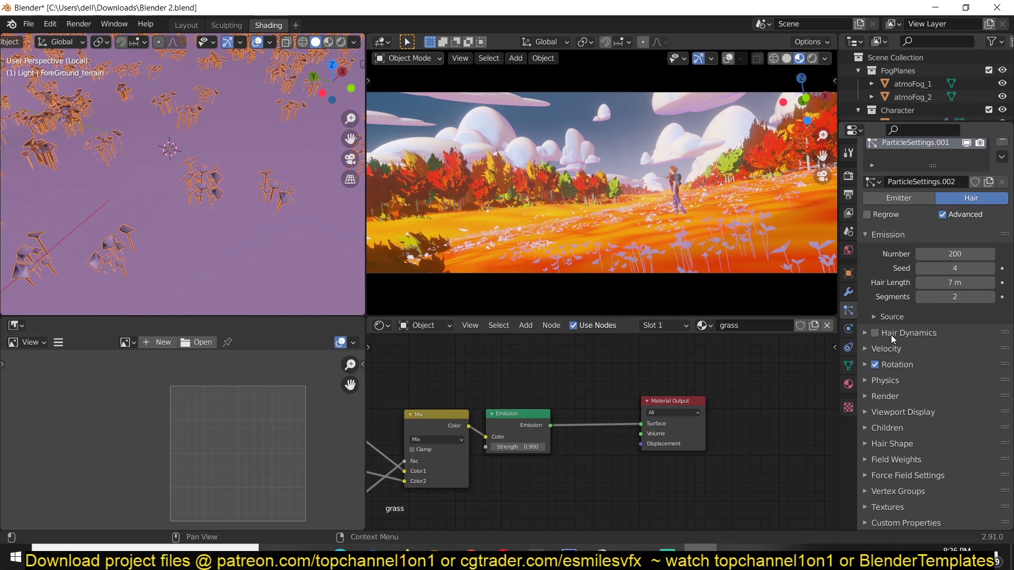
pyautogui.scroll(2, 889, 500)
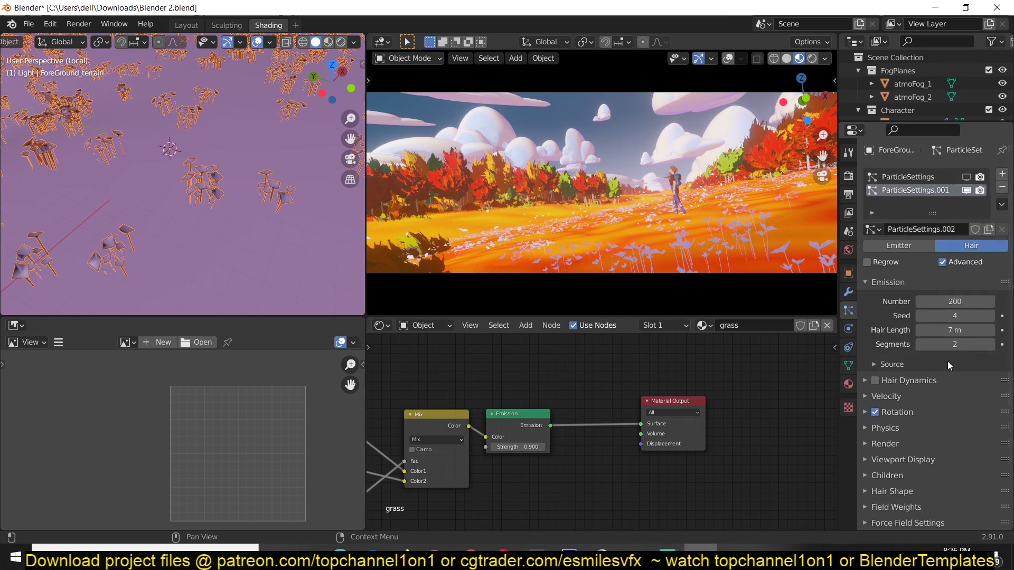
pyautogui.click(905, 410)
pyautogui.scroll(-3, 909, 411)
pyautogui.click(908, 337)
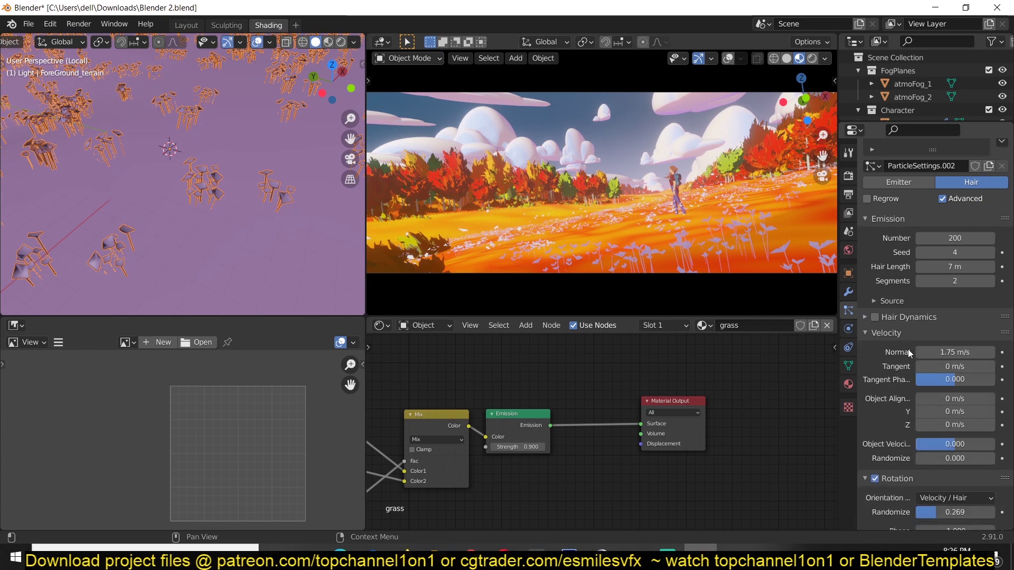
pyautogui.click(908, 339)
pyautogui.click(907, 351)
pyautogui.click(896, 396)
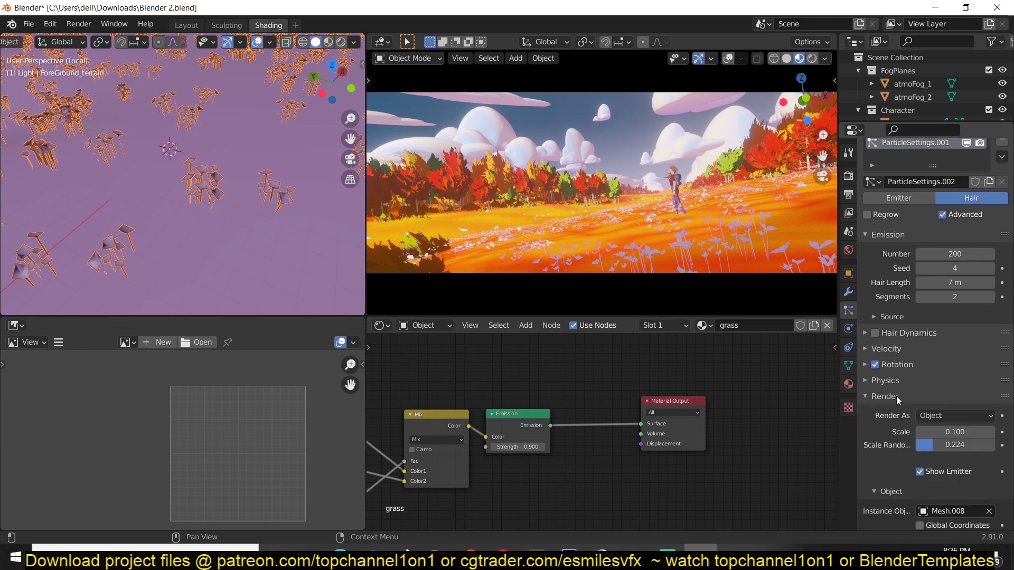
pyautogui.scroll(-4, 895, 433)
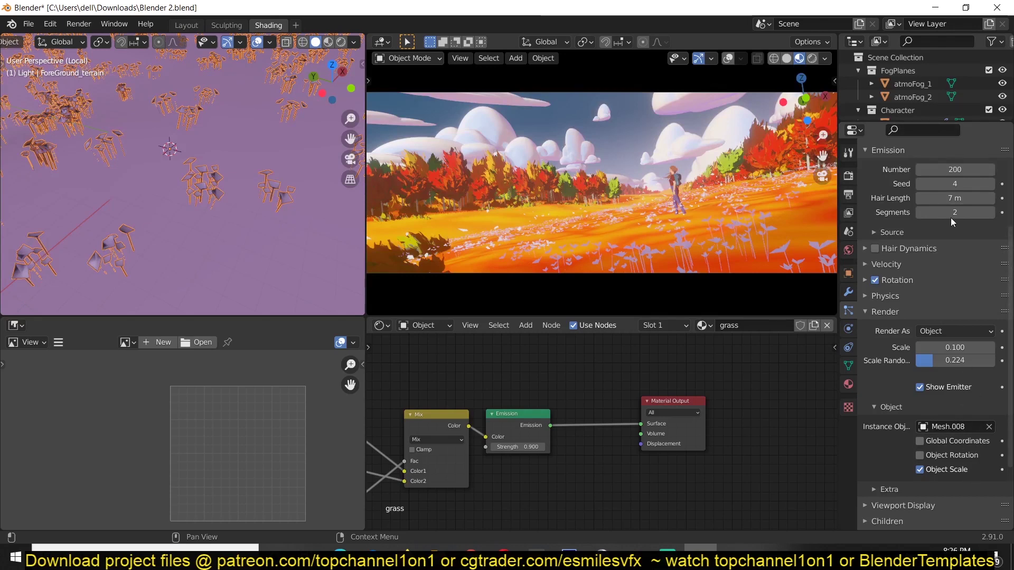
# Search the Outliner for mesh.008 and select the flower object
pyautogui.click(945, 43)
pyautogui.write('me')
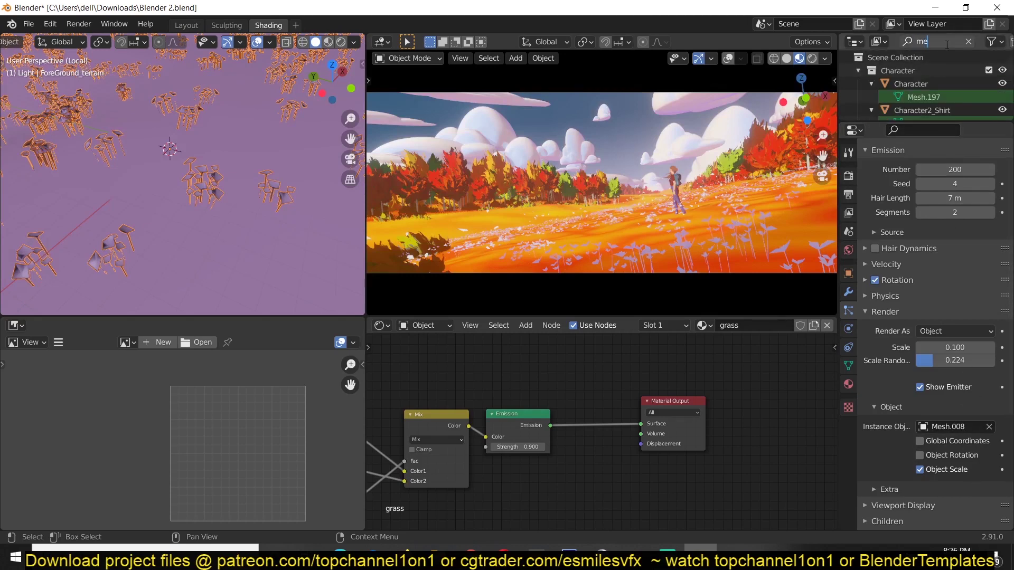
pyautogui.write('ss')
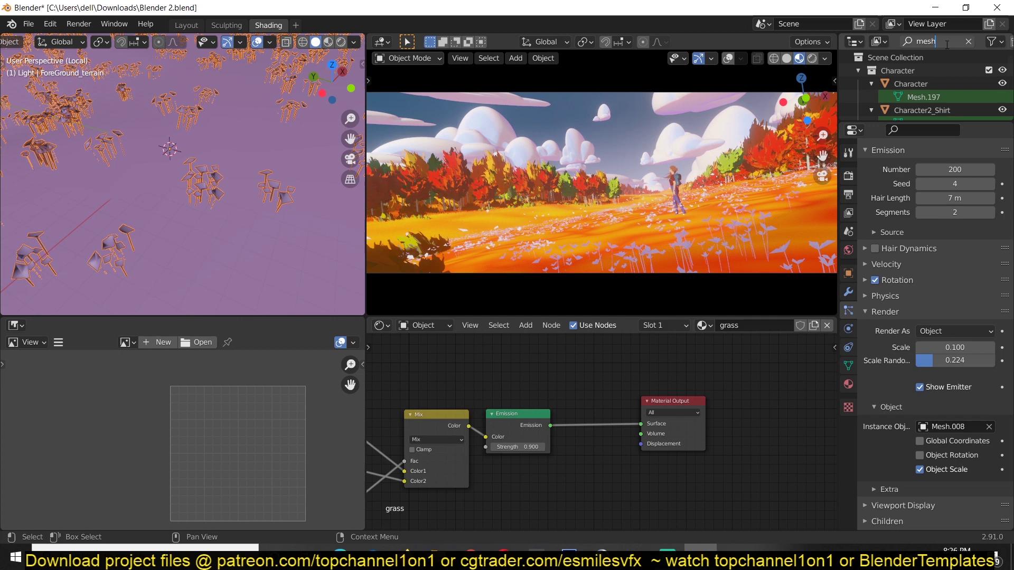
pyautogui.write('.008')
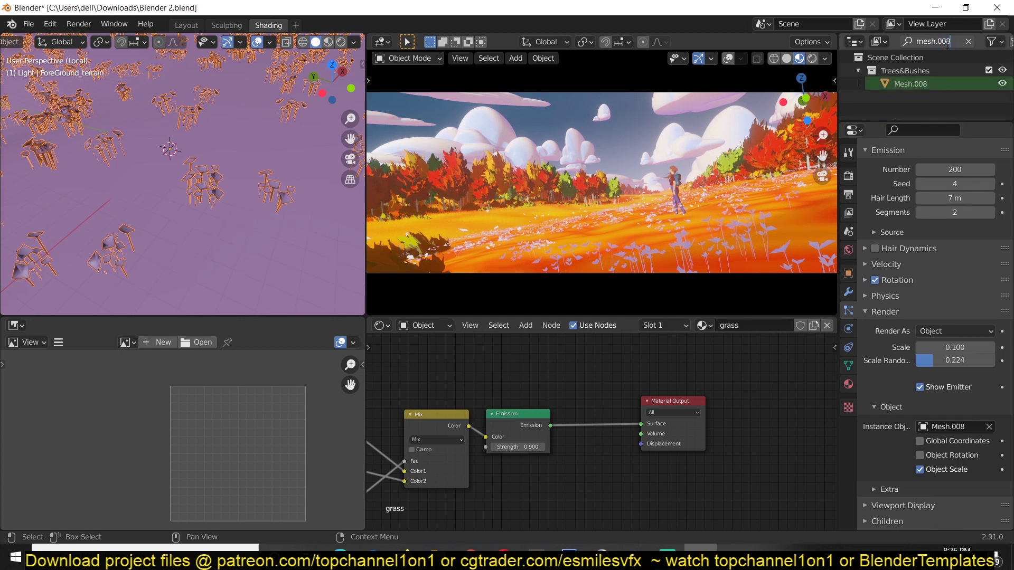
pyautogui.click(937, 83)
pyautogui.click(908, 84)
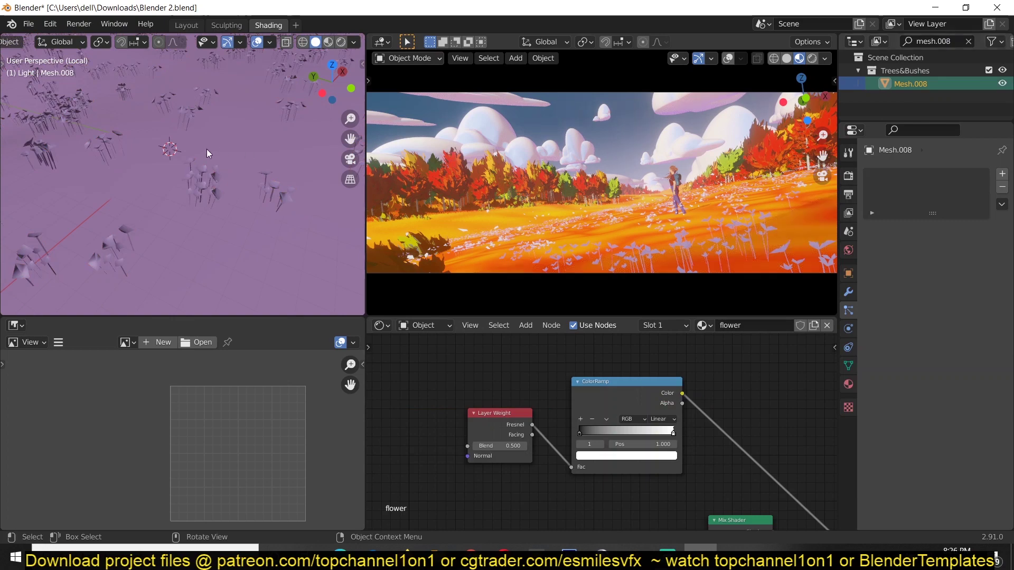
# Exit local view and frame the selected flower cluster on the hillside
pyautogui.press('KP_Divide')
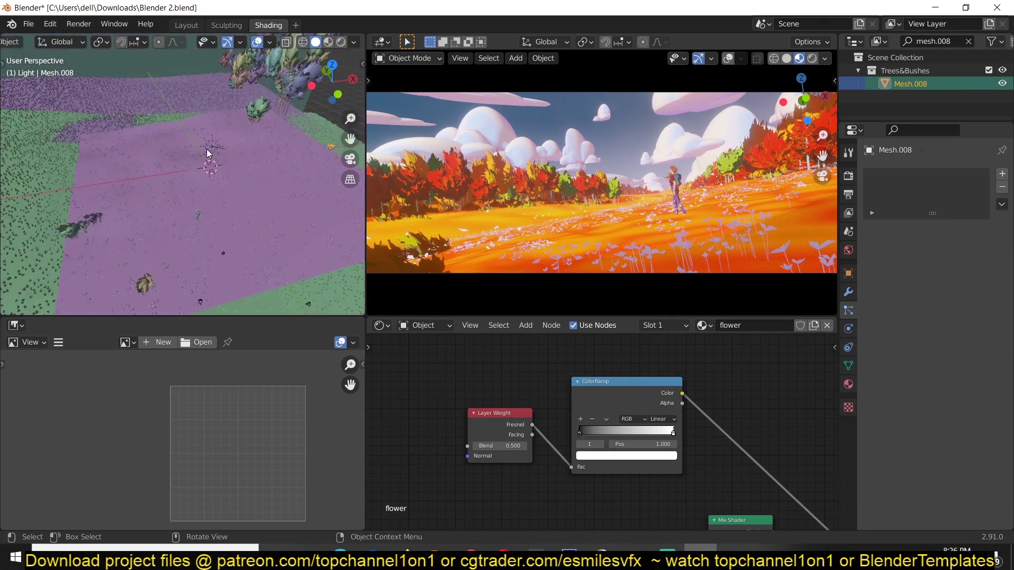
pyautogui.press('KP_Decimal')
pyautogui.moveTo(207, 149); pyautogui.dragTo(160, 128, button='middle')
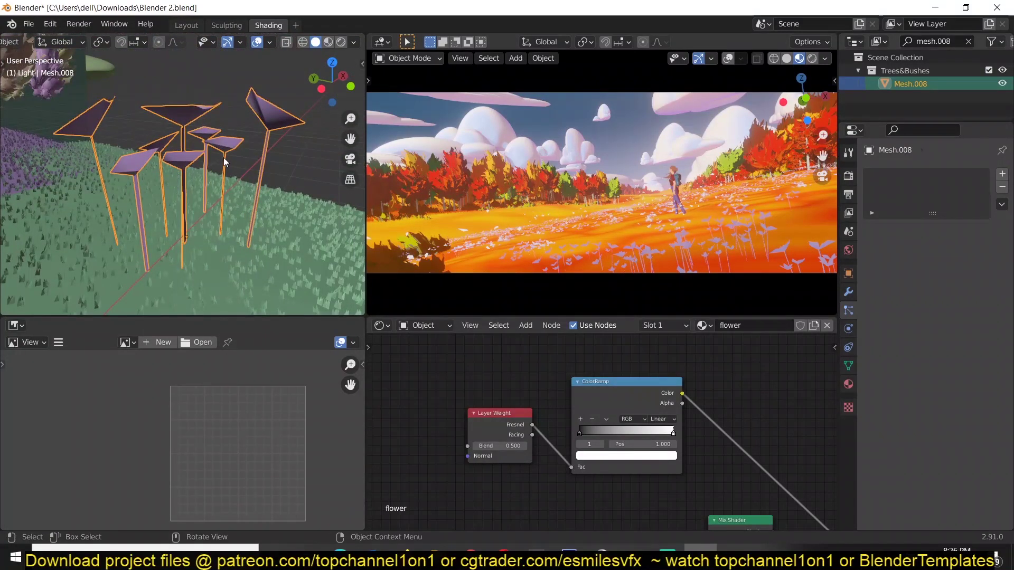
pyautogui.moveTo(223, 157); pyautogui.dragTo(189, 172, button='middle')
pyautogui.scroll(-8, 251, 136)
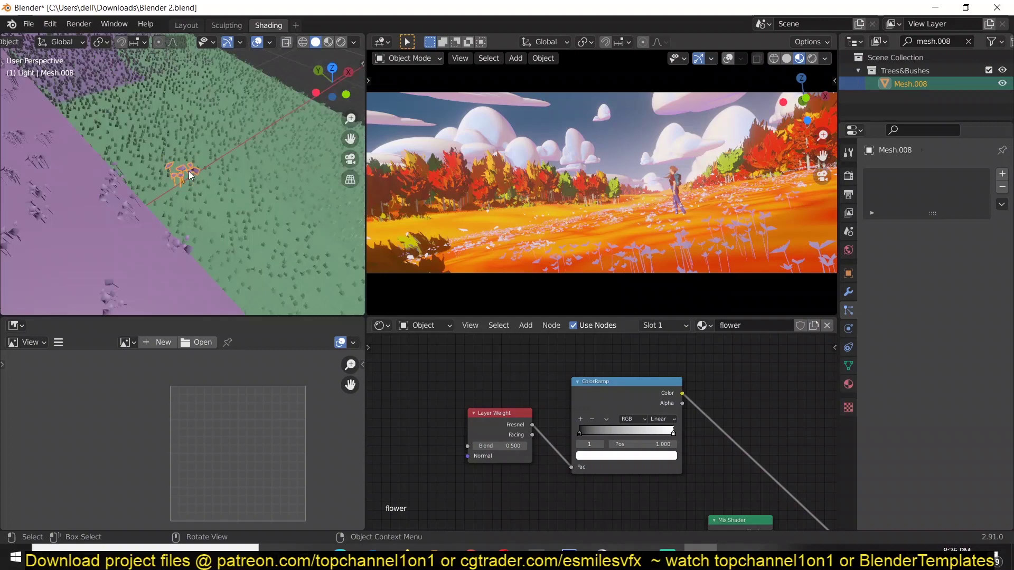
pyautogui.scroll(2, 189, 176)
pyautogui.scroll(3, 182, 246)
# Duplicate the cluster as Mesh.086 and delete all but one flower from the copy
pyautogui.hotkey('shift', 'd')
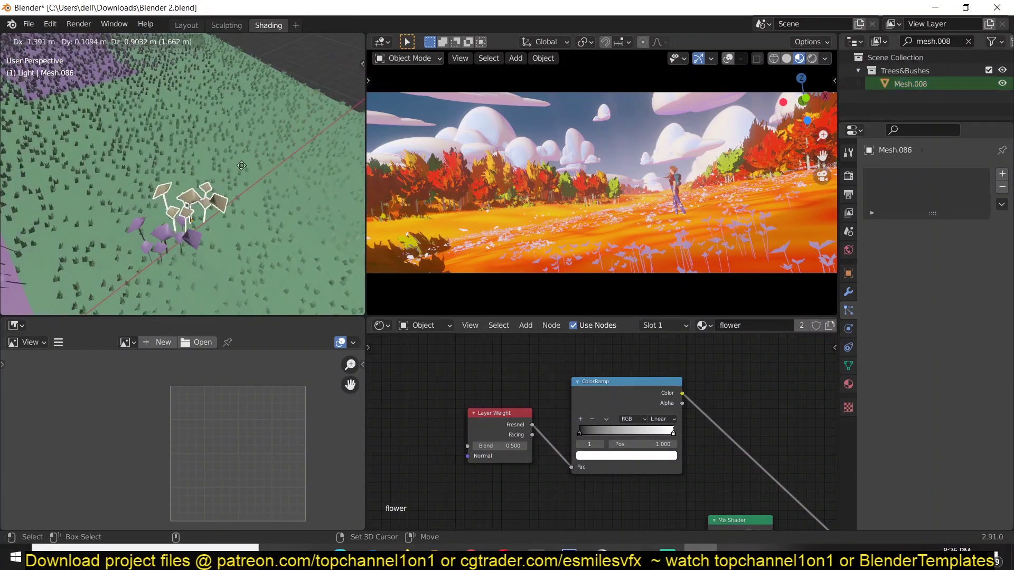
pyautogui.click(274, 132)
pyautogui.press('Tab')
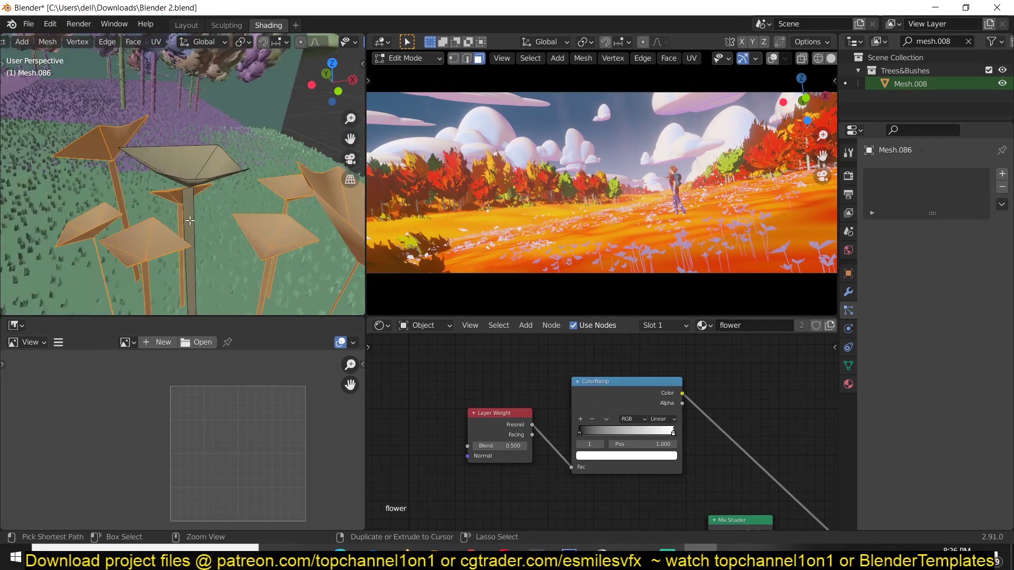
pyautogui.press('x')
pyautogui.click(194, 218)
pyautogui.press('Tab')
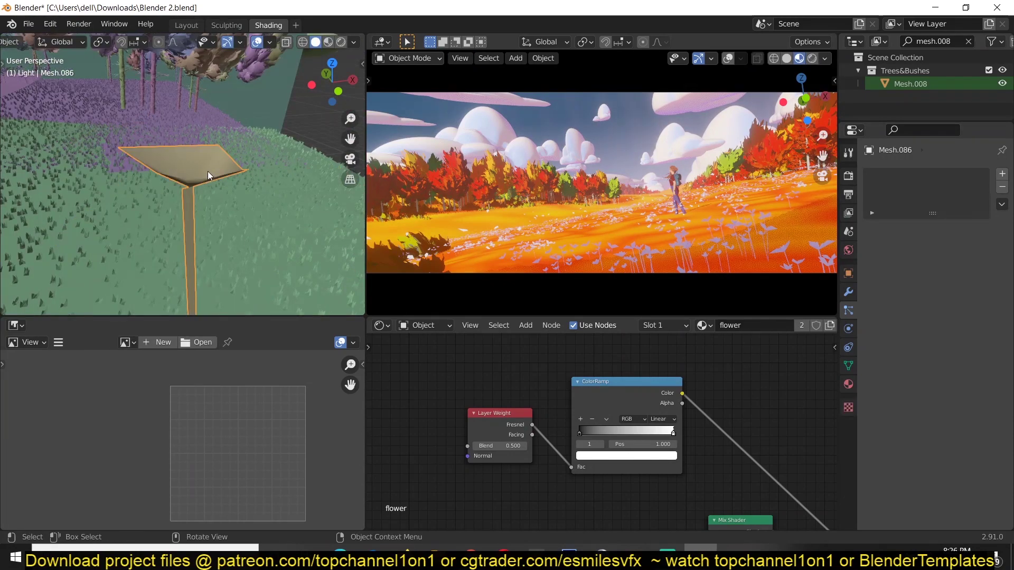
pyautogui.click(208, 172)
pyautogui.scroll(-4, 207, 172)
pyautogui.click(190, 172)
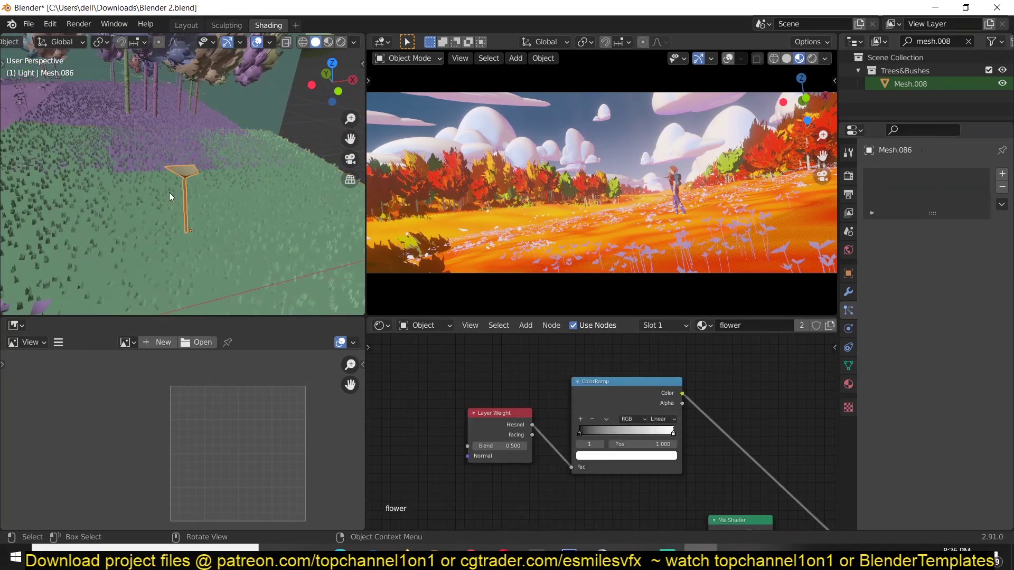
pyautogui.scroll(-2, 169, 192)
pyautogui.keyDown('shift'); pyautogui.moveTo(169, 192); pyautogui.dragTo(288, 170, button='middle'); pyautogui.keyUp('shift')
# Set the foreground terrain particles' Instance Object to Mesh.086 with the eyedropper
pyautogui.click(96, 174)
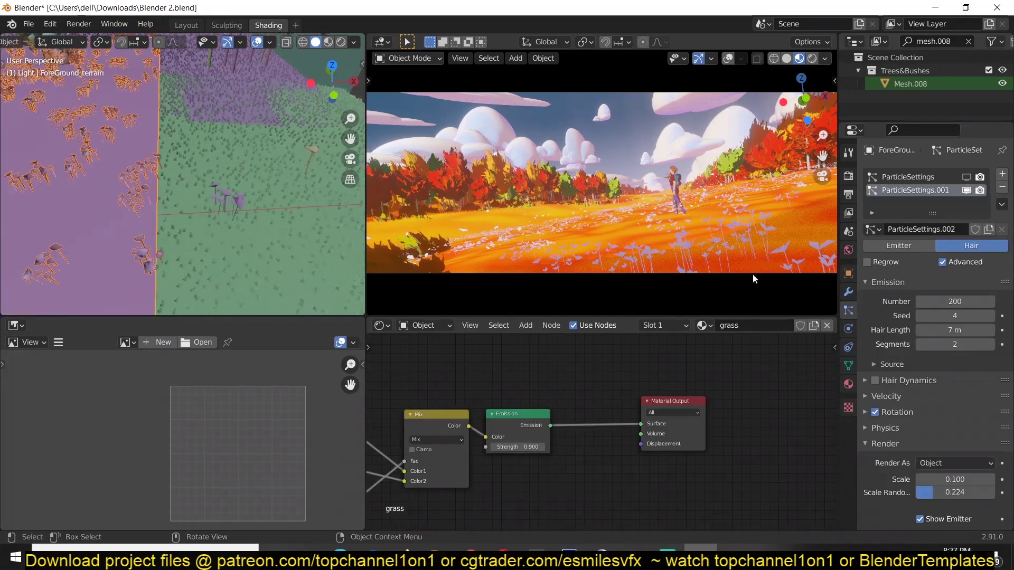
pyautogui.scroll(-8, 932, 412)
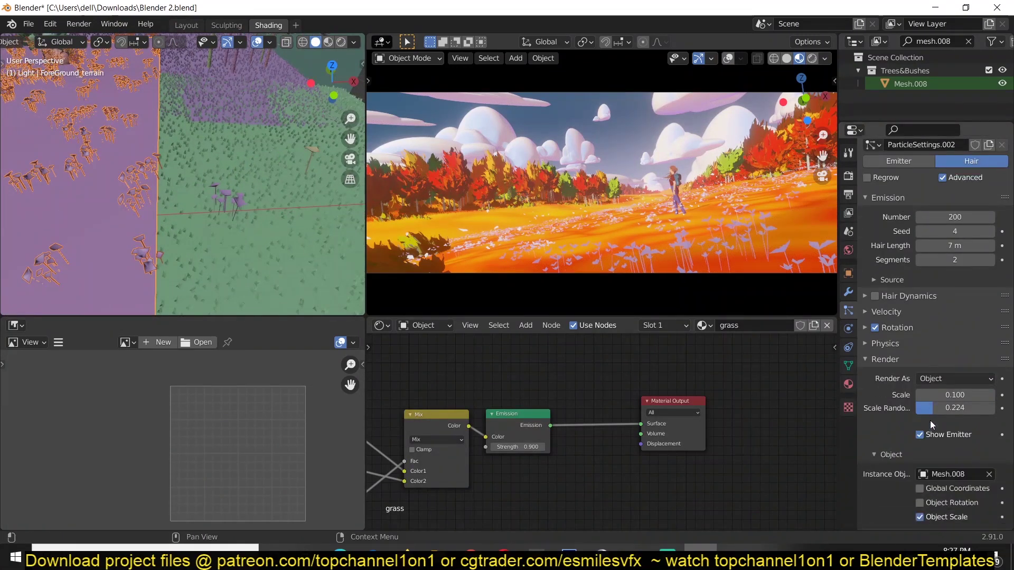
pyautogui.click(989, 369)
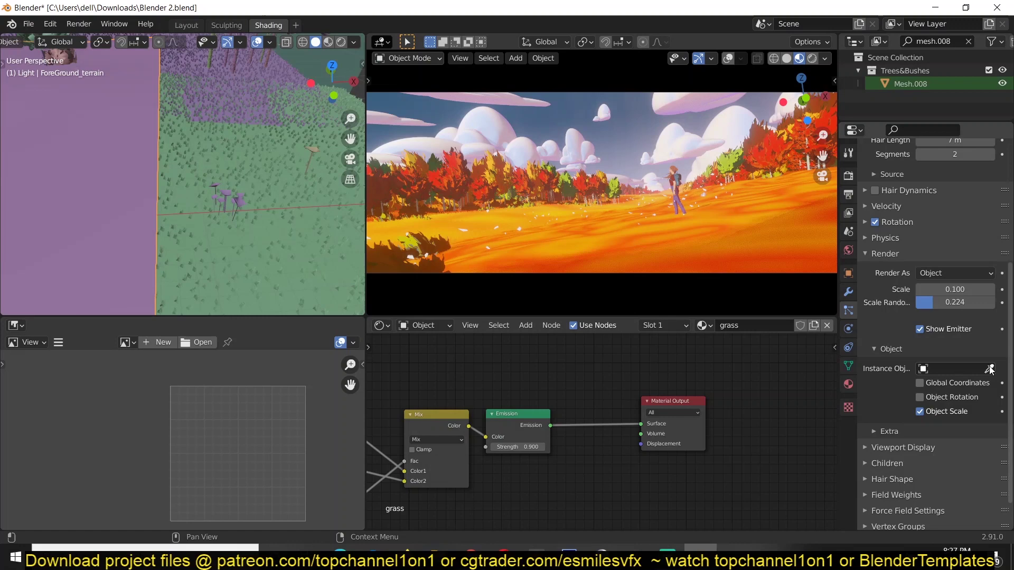
pyautogui.click(989, 368)
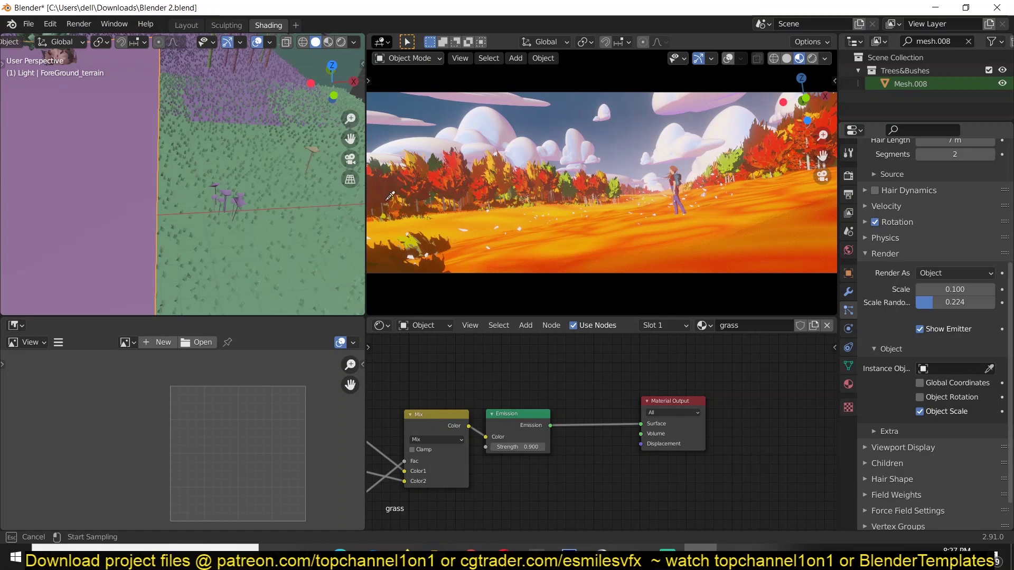
pyautogui.click(312, 150)
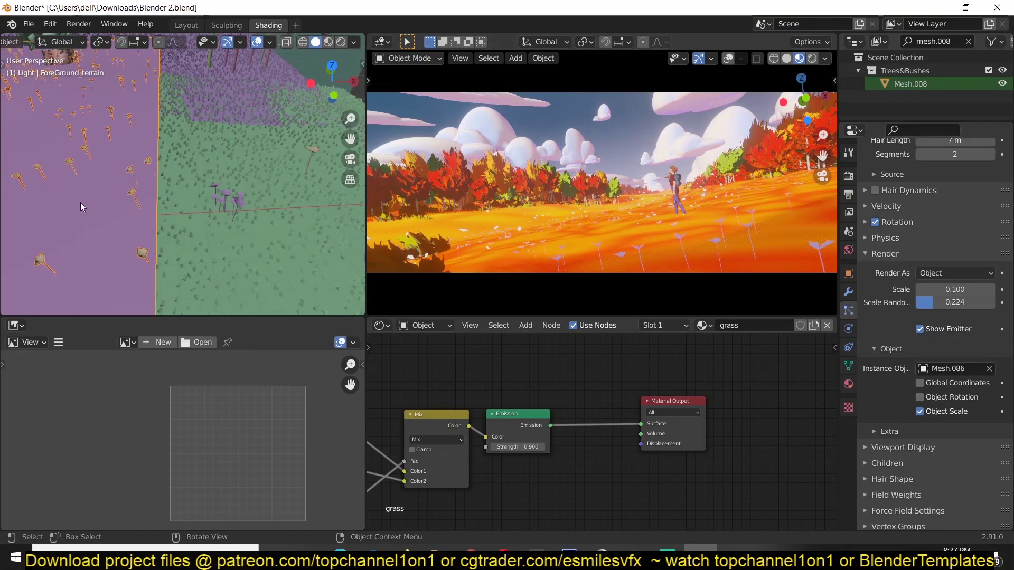
pyautogui.moveTo(80, 202); pyautogui.dragTo(109, 186, button='middle')
pyautogui.scroll(-2, 961, 348)
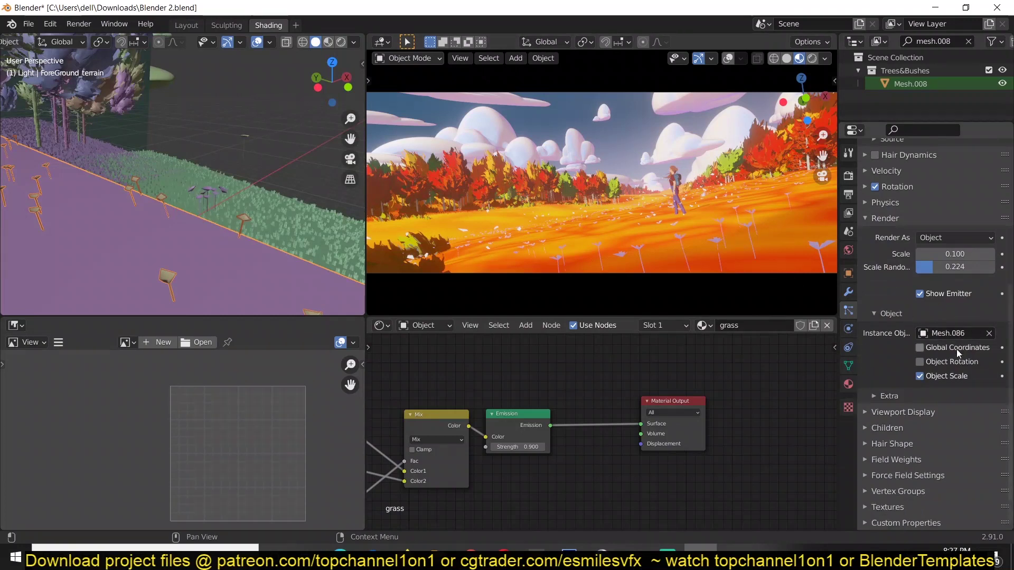
# Raise the Children Display Amount to 28 and inspect the terrain edge
pyautogui.click(887, 428)
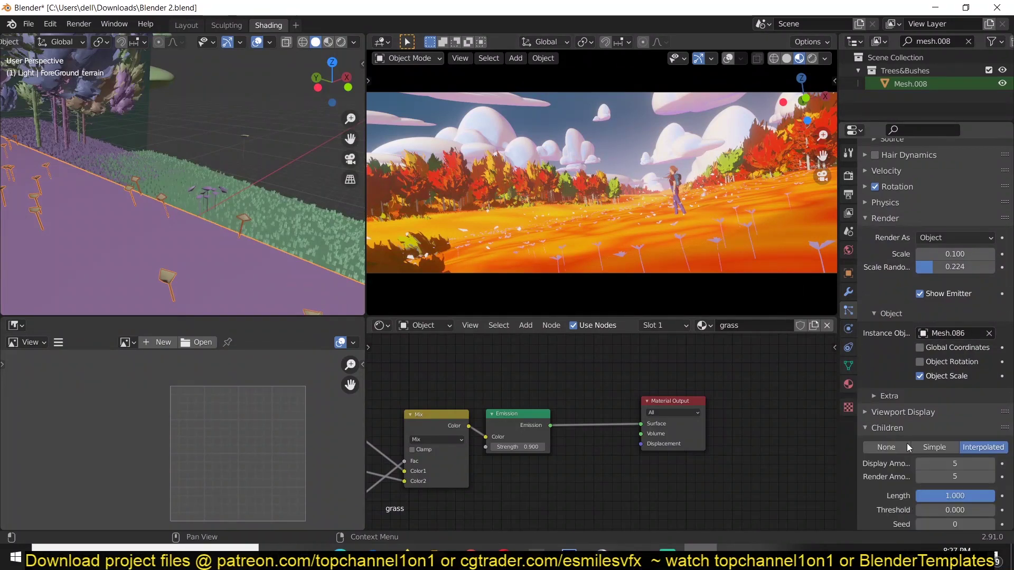
pyautogui.click(957, 459)
pyautogui.moveTo(955, 464); pyautogui.dragTo(983, 464)
pyautogui.moveTo(158, 222); pyautogui.dragTo(153, 180, button='middle')
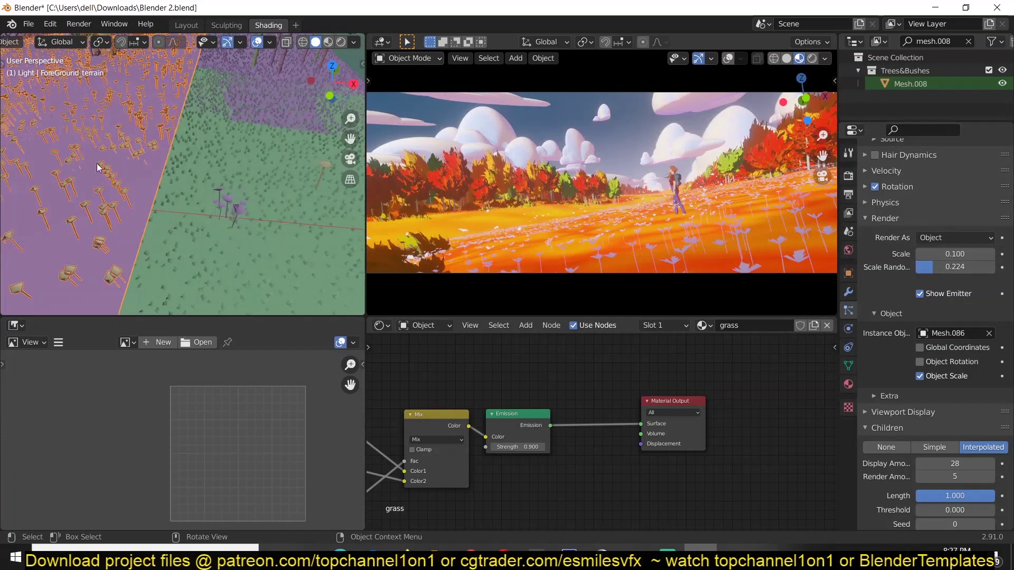
pyautogui.moveTo(79, 183); pyautogui.dragTo(225, 149, button='middle')
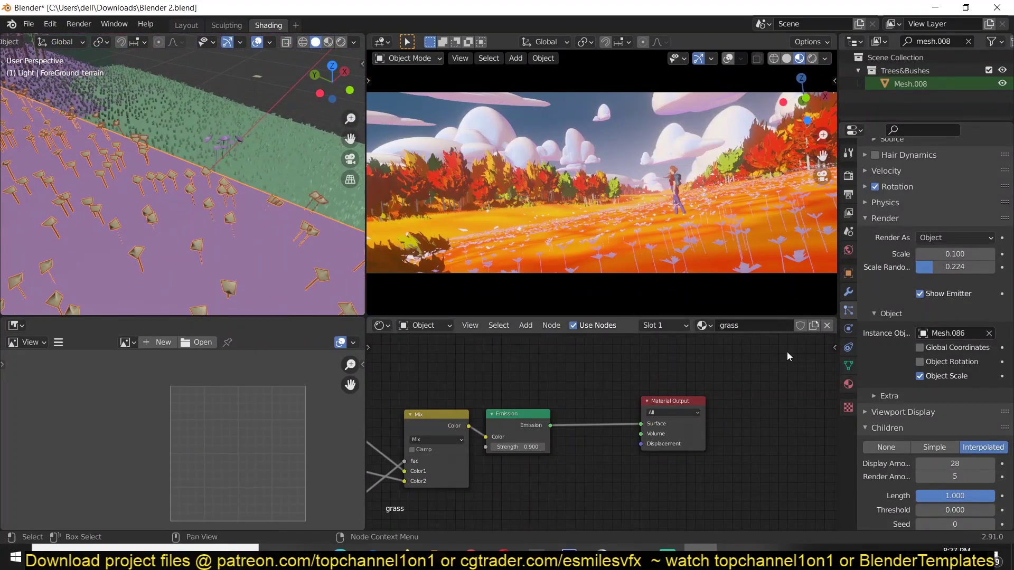
pyautogui.moveTo(262, 183); pyautogui.dragTo(247, 142, button='middle')
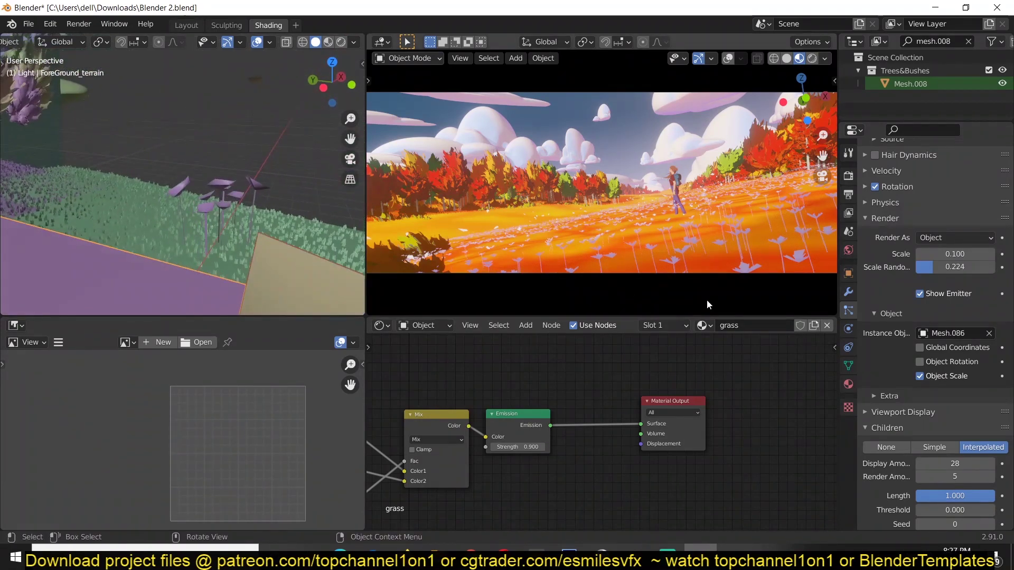
# Restore Mesh.008 as the instance object and set display children to 5
pyautogui.click(989, 333)
pyautogui.click(990, 333)
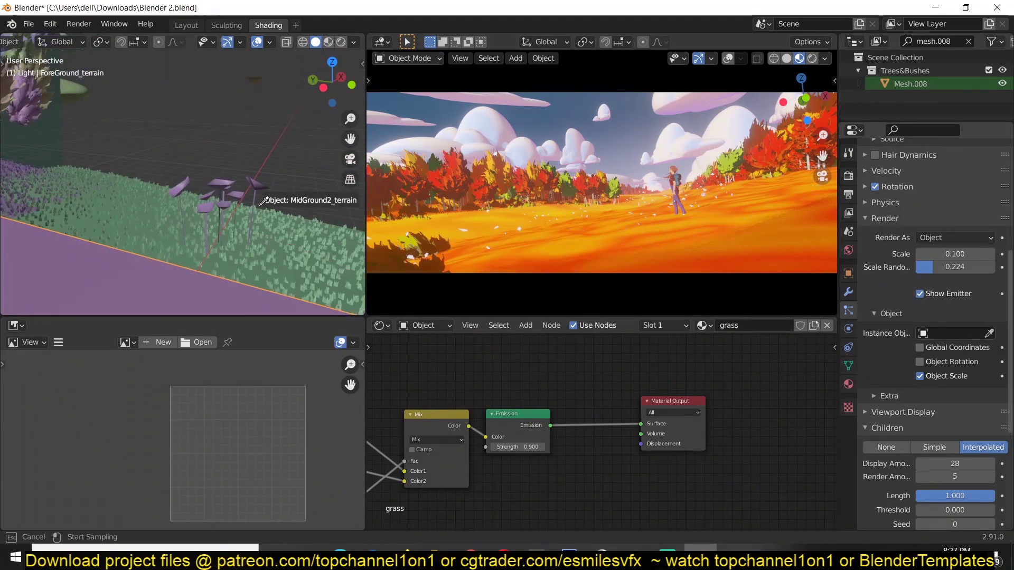
pyautogui.click(249, 188)
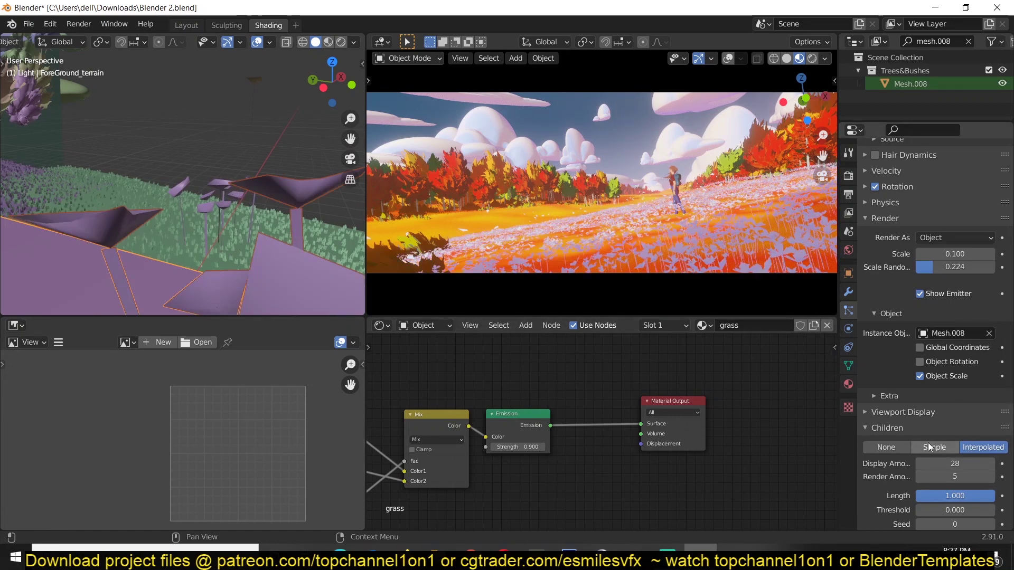
pyautogui.click(946, 464)
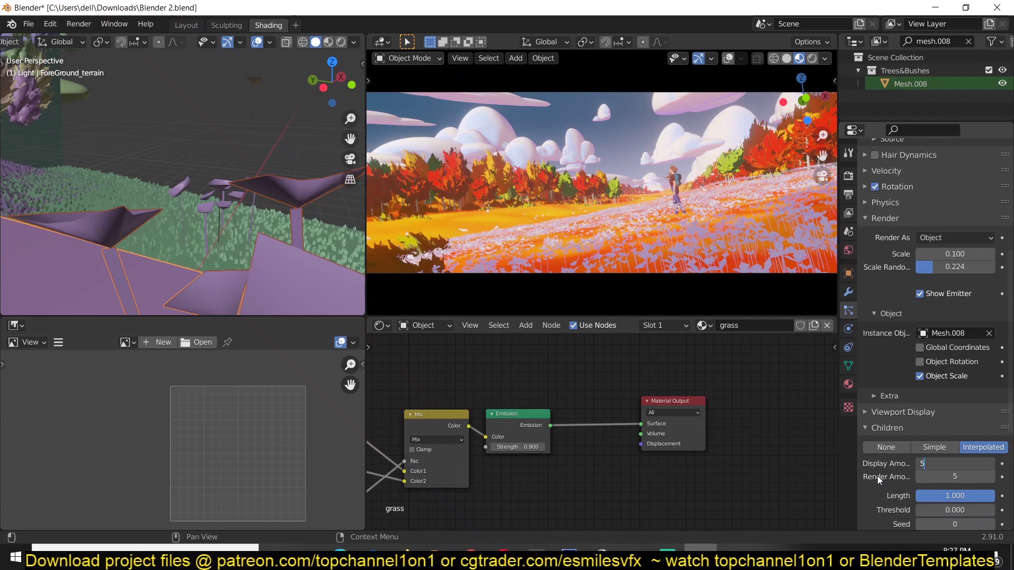
pyautogui.write('5')
pyautogui.press('Return')
pyautogui.moveTo(305, 166); pyautogui.dragTo(232, 173, button='middle')
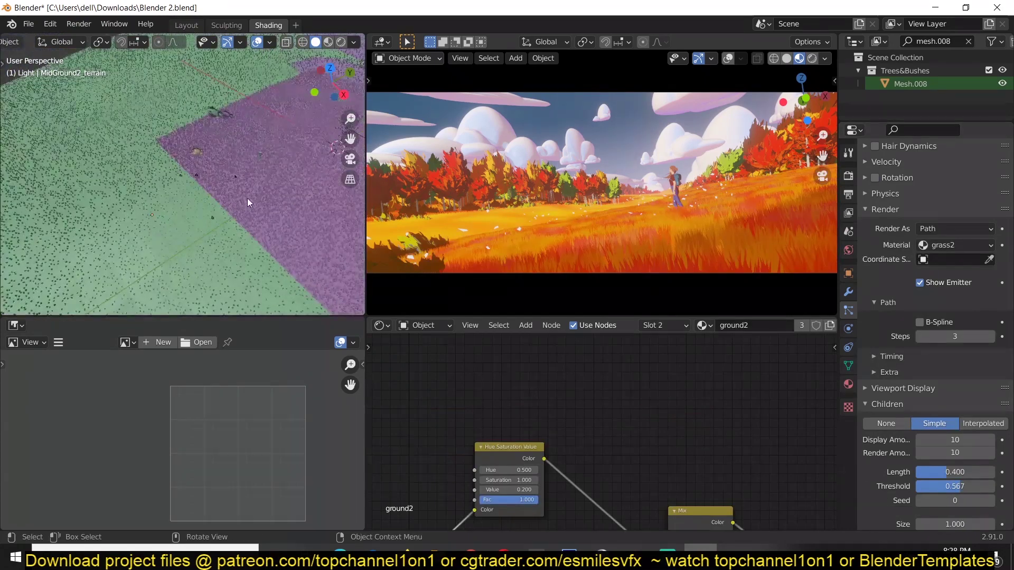
pyautogui.scroll(-3, 152, 196)
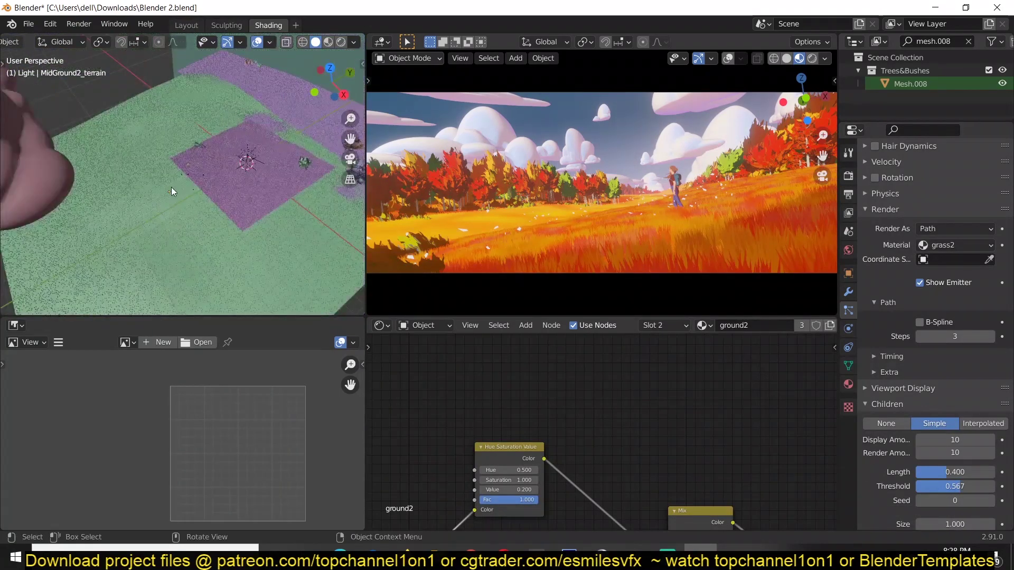
pyautogui.click(173, 188)
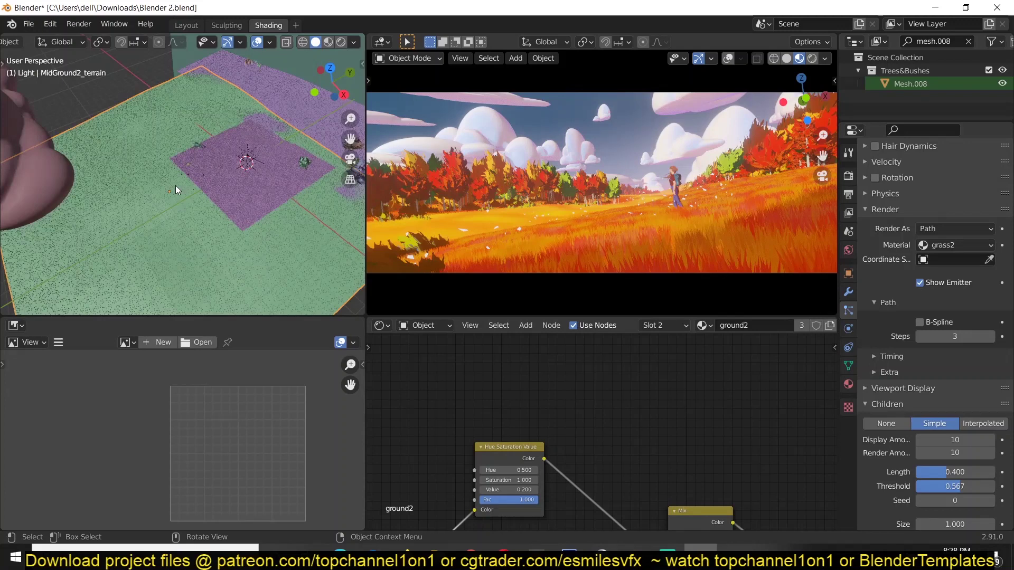
pyautogui.click(282, 141)
pyautogui.click(256, 111)
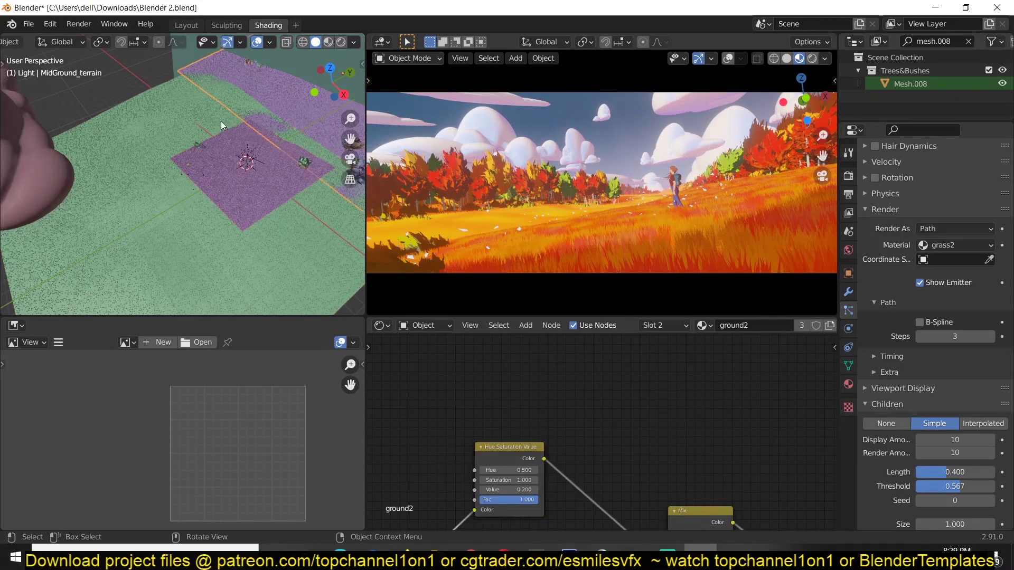
pyautogui.click(255, 125)
pyautogui.click(260, 163)
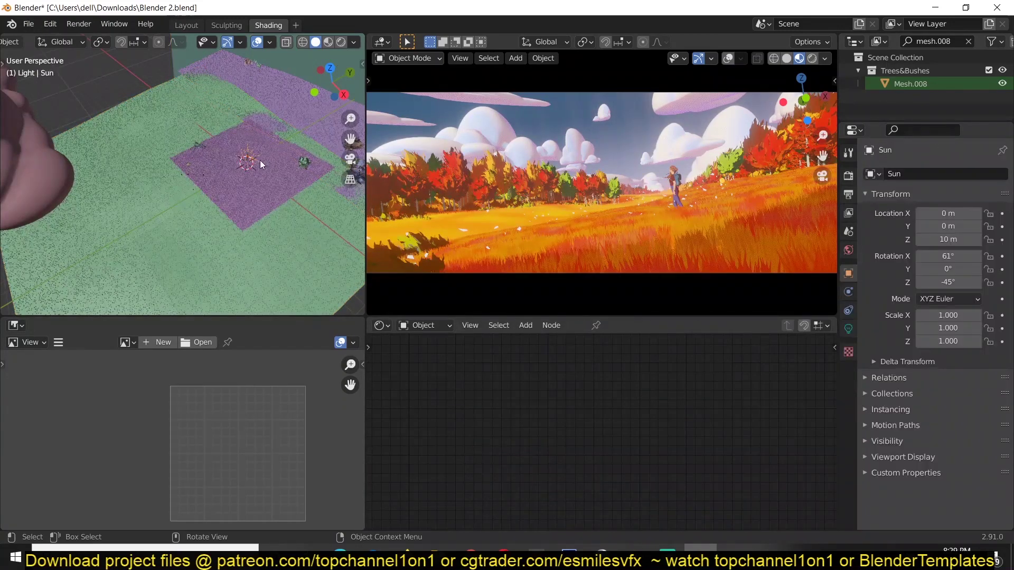
pyautogui.press('KP_0')
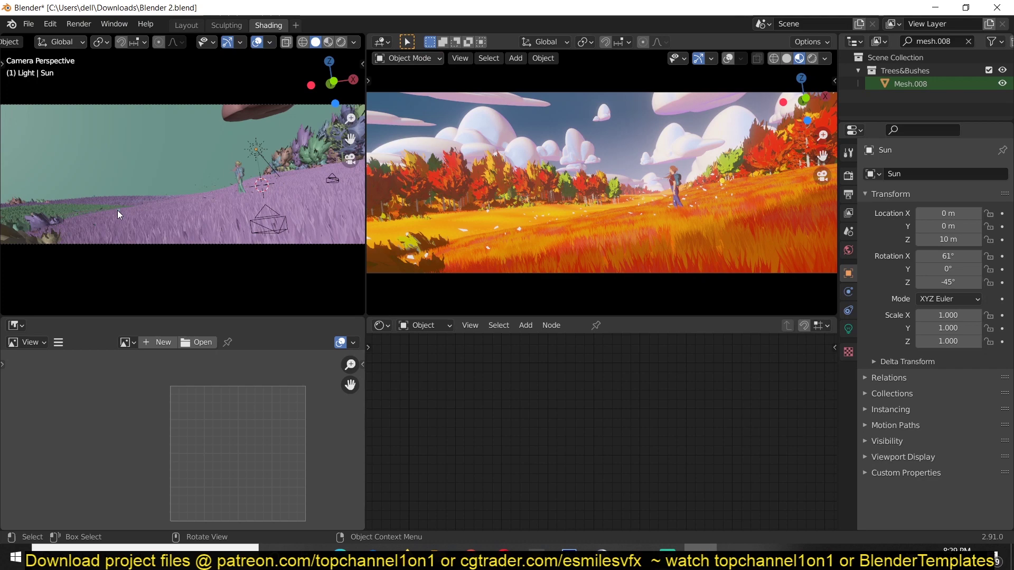
pyautogui.moveTo(117, 211); pyautogui.dragTo(180, 196, button='middle')
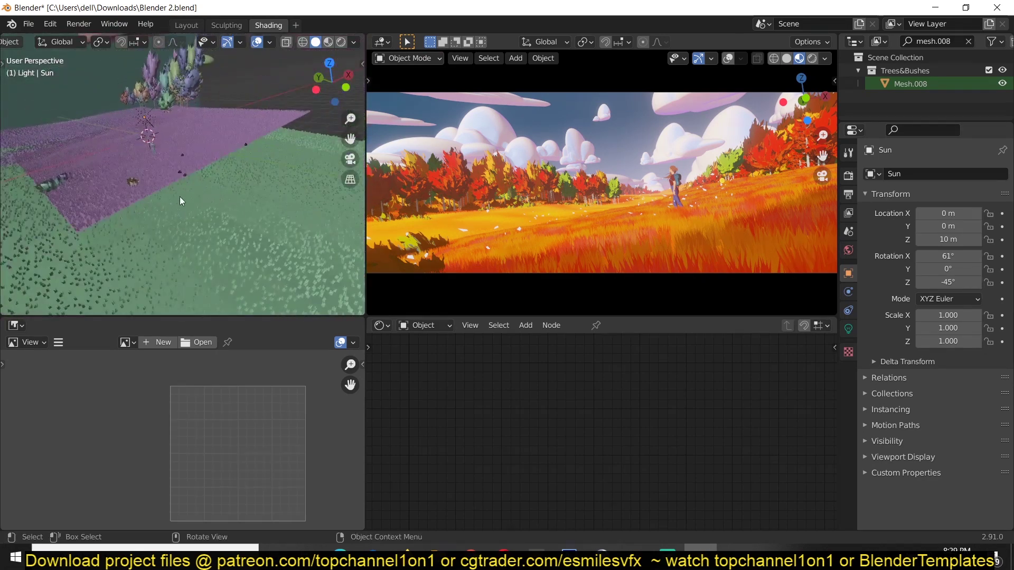
# Select the foreground terrain objects in the left 3D view
pyautogui.click(192, 128)
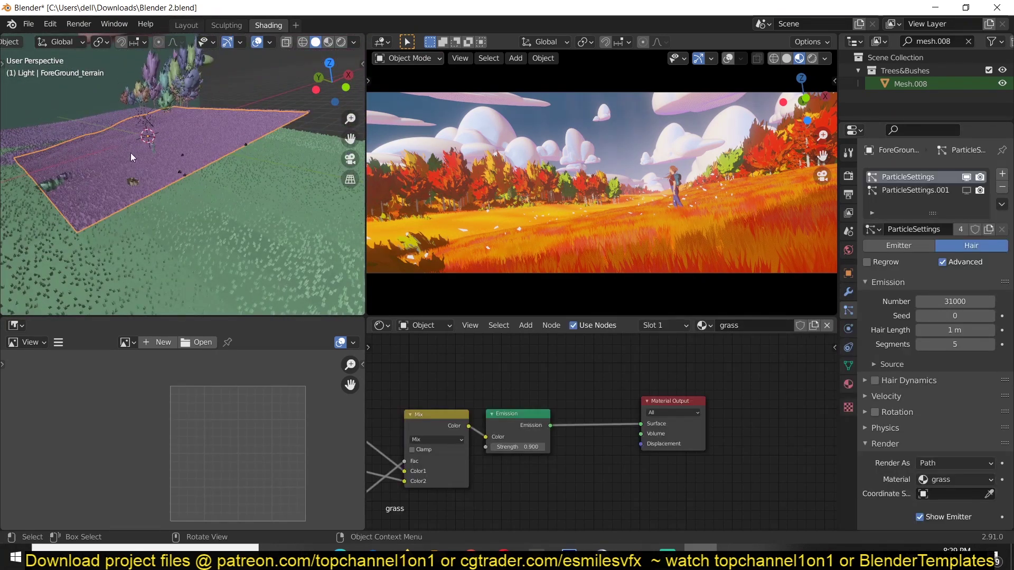
pyautogui.click(105, 115)
pyautogui.moveTo(157, 179); pyautogui.dragTo(185, 155, button='middle')
pyautogui.click(187, 159)
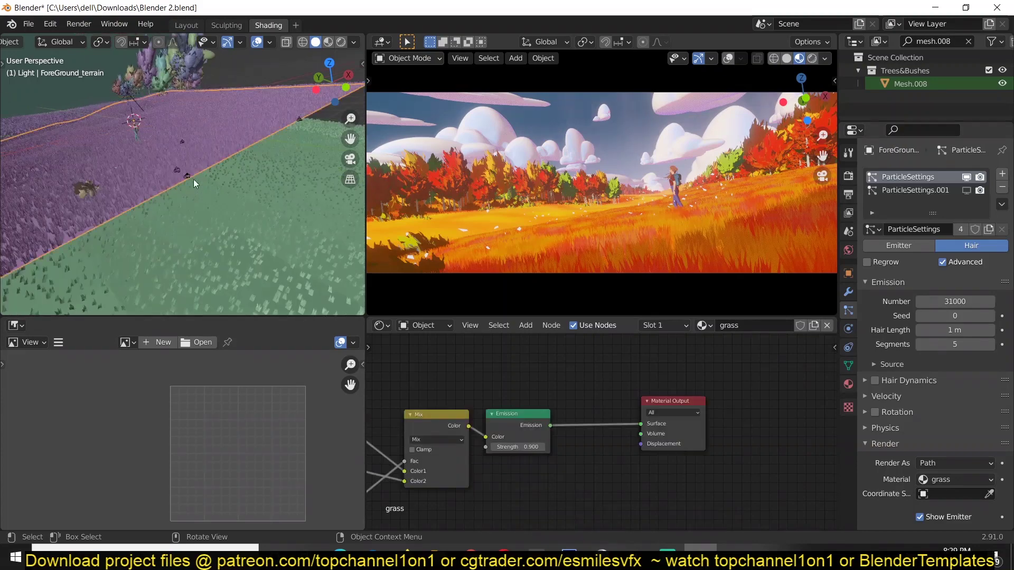
pyautogui.moveTo(182, 84); pyautogui.dragTo(212, 145, button='middle')
pyautogui.scroll(-3, 186, 113)
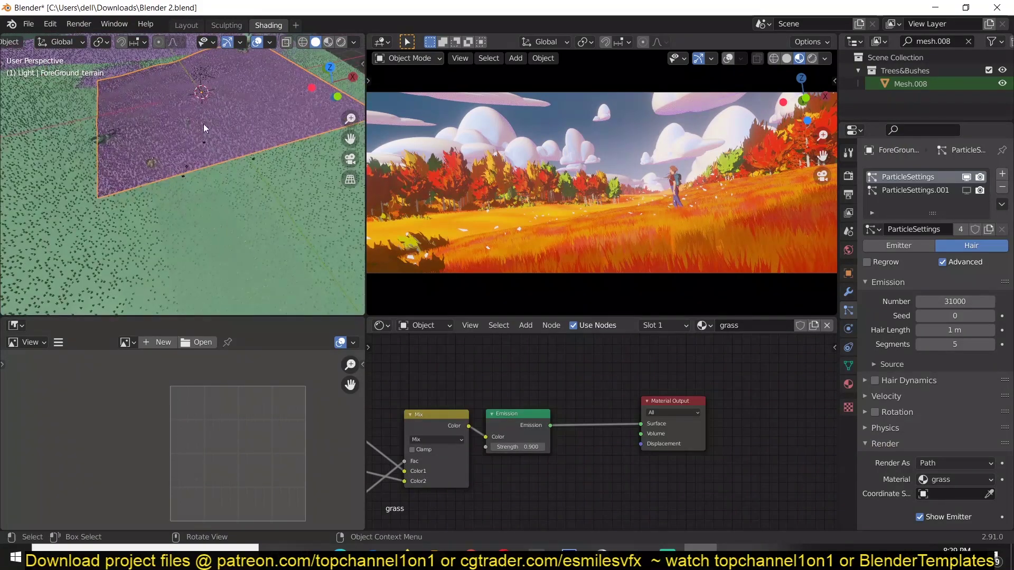
# Select MidGround2_terrain and inspect it from several angles, including through the camera
pyautogui.click(248, 236)
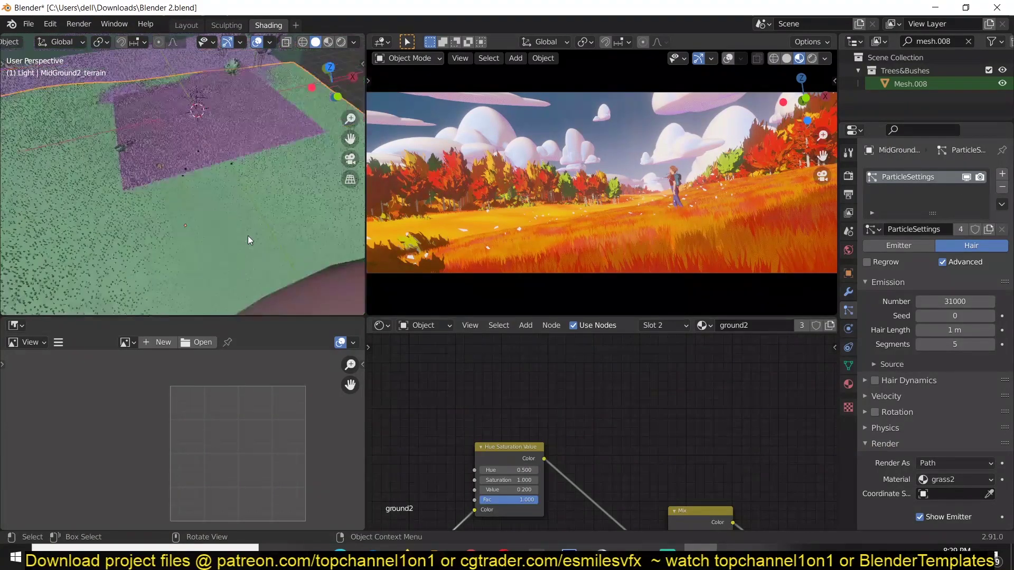
pyautogui.moveTo(61, 186); pyautogui.dragTo(84, 188, button='middle')
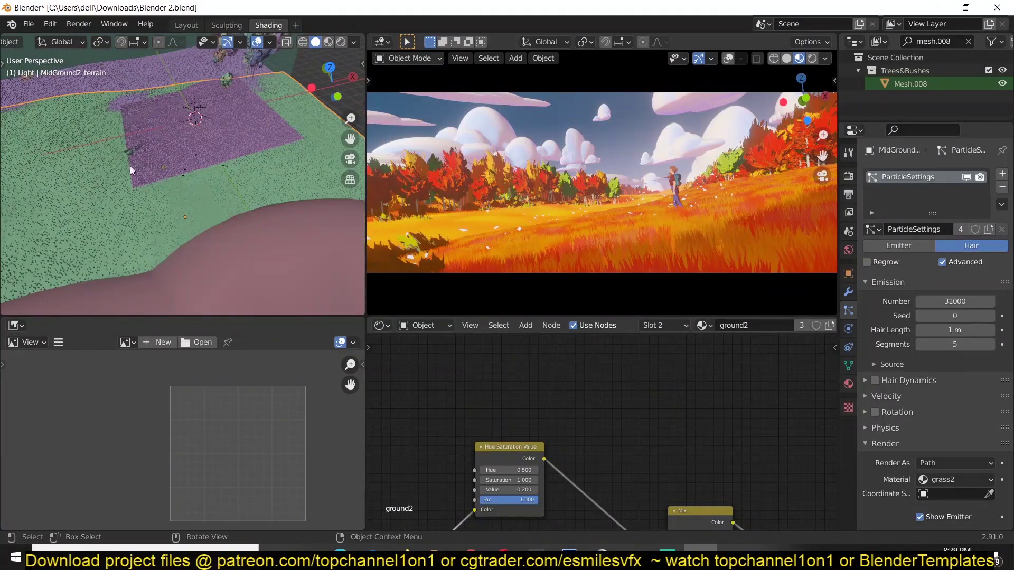
pyautogui.click(207, 141)
pyautogui.click(177, 213)
pyautogui.moveTo(169, 193)
pyautogui.mouseDown(button='middle')
pyautogui.moveTo(315, 213)
pyautogui.moveTo(160, 187)
pyautogui.moveTo(96, 201)
pyautogui.moveTo(151, 189)
pyautogui.mouseUp(button='middle')
pyautogui.scroll(4, 97, 200)
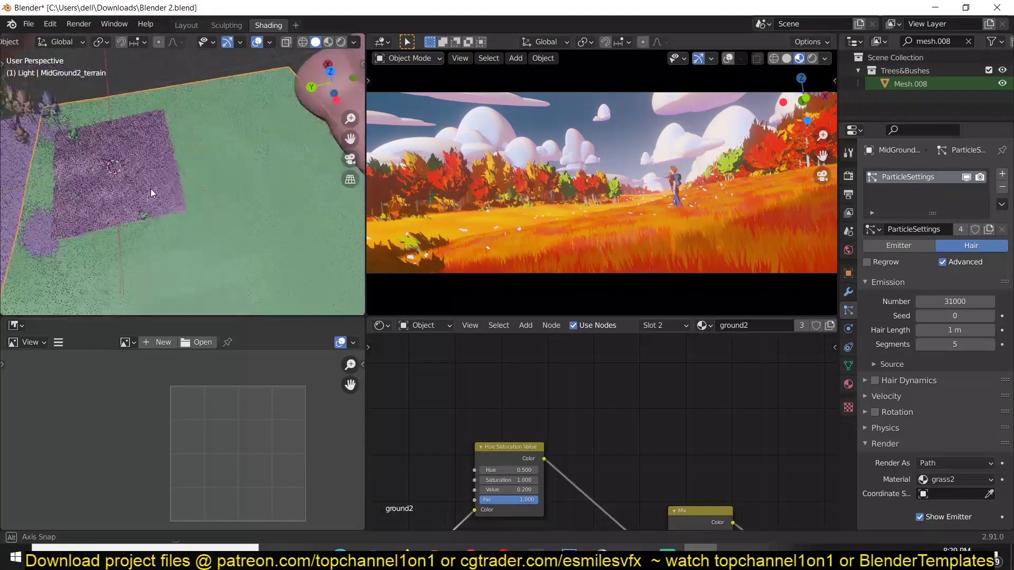
pyautogui.scroll(-2, 154, 185)
pyautogui.moveTo(256, 138); pyautogui.dragTo(151, 92, button='middle')
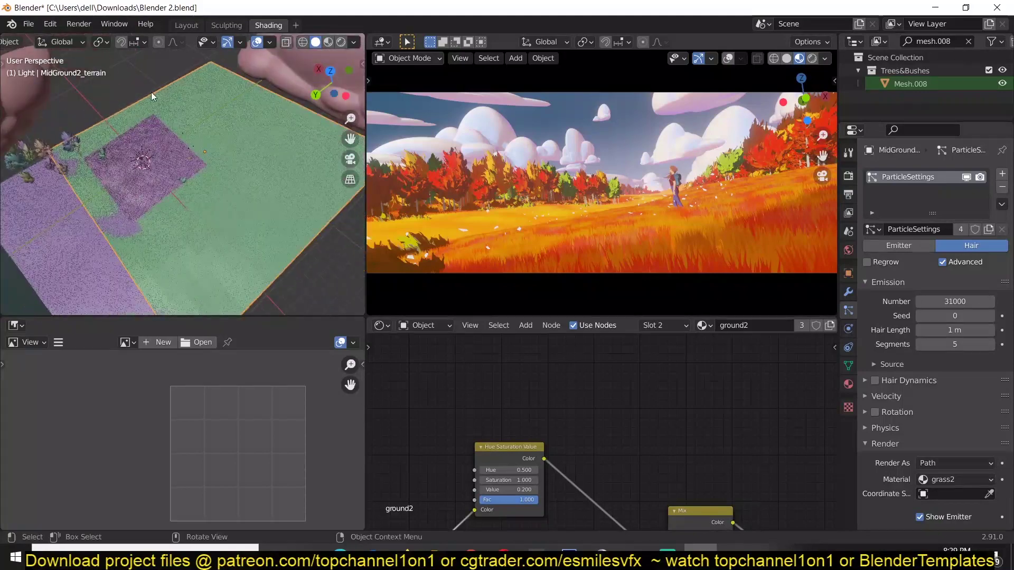
pyautogui.moveTo(193, 161); pyautogui.dragTo(106, 150, button='middle')
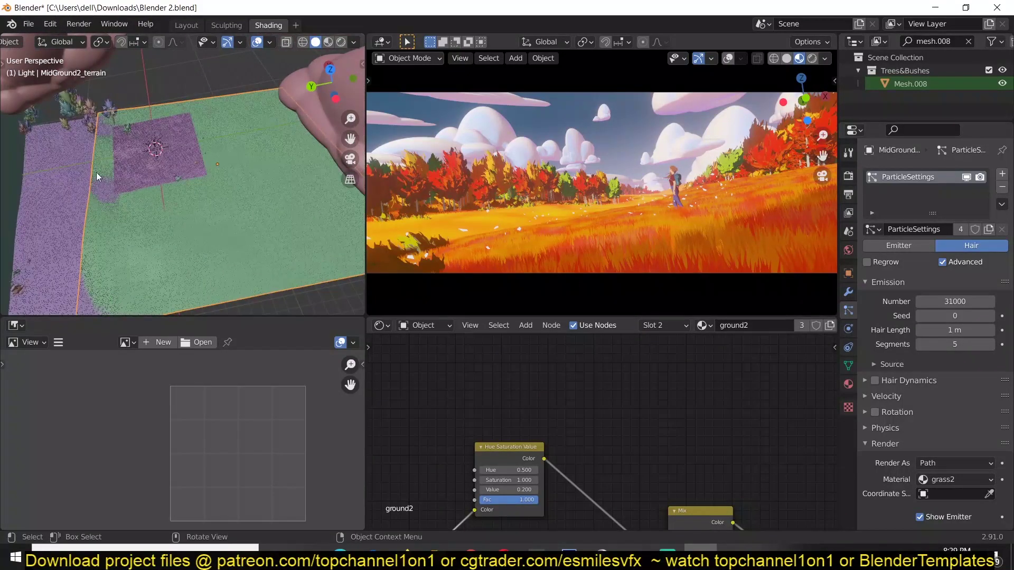
pyautogui.press('KP_0')
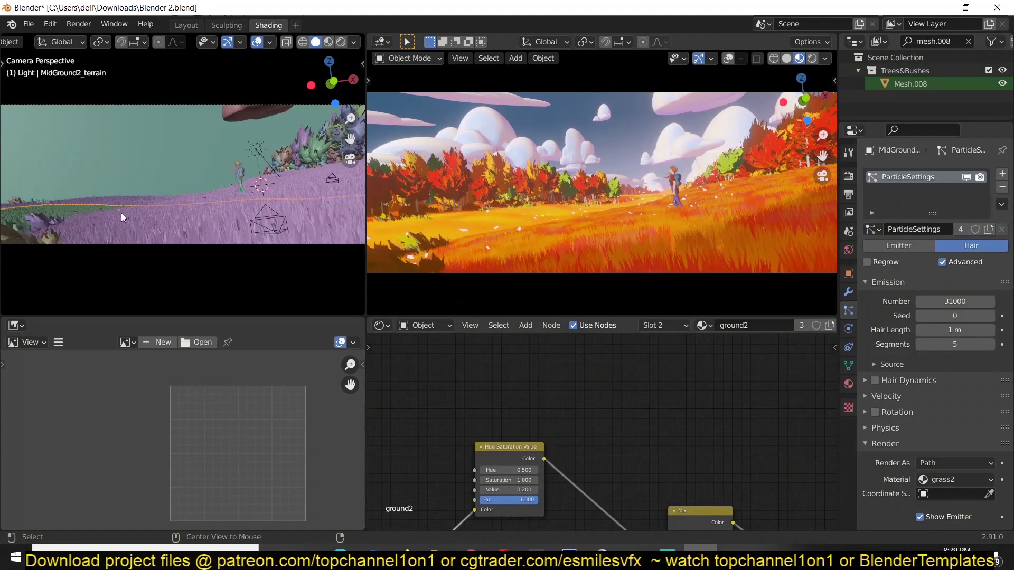
pyautogui.moveTo(148, 246); pyautogui.dragTo(294, 208, button='middle')
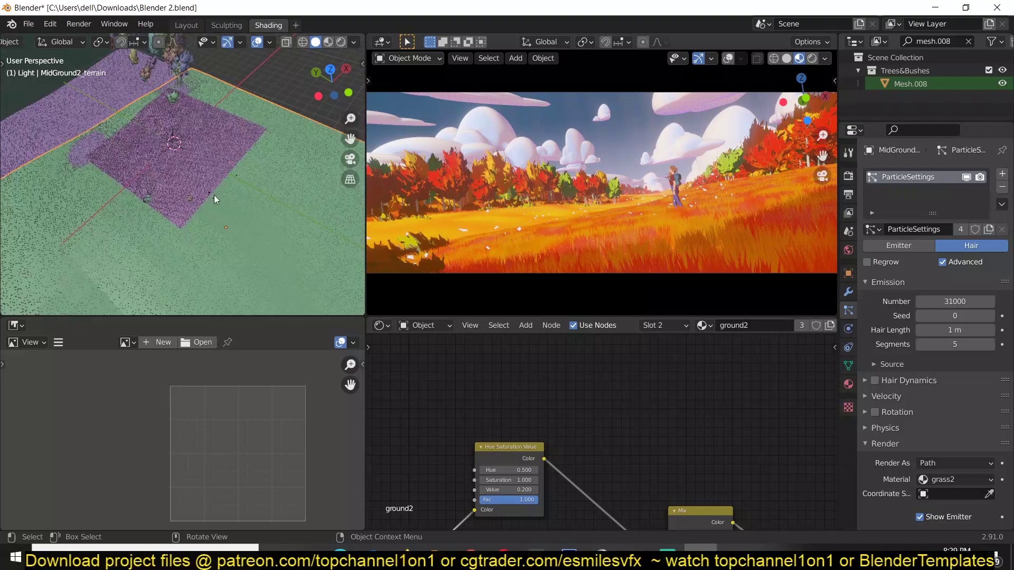
pyautogui.moveTo(233, 192); pyautogui.dragTo(134, 84, button='middle')
# Preview the grassy slope in rendered shading, then return to solid shading
pyautogui.click(342, 41)
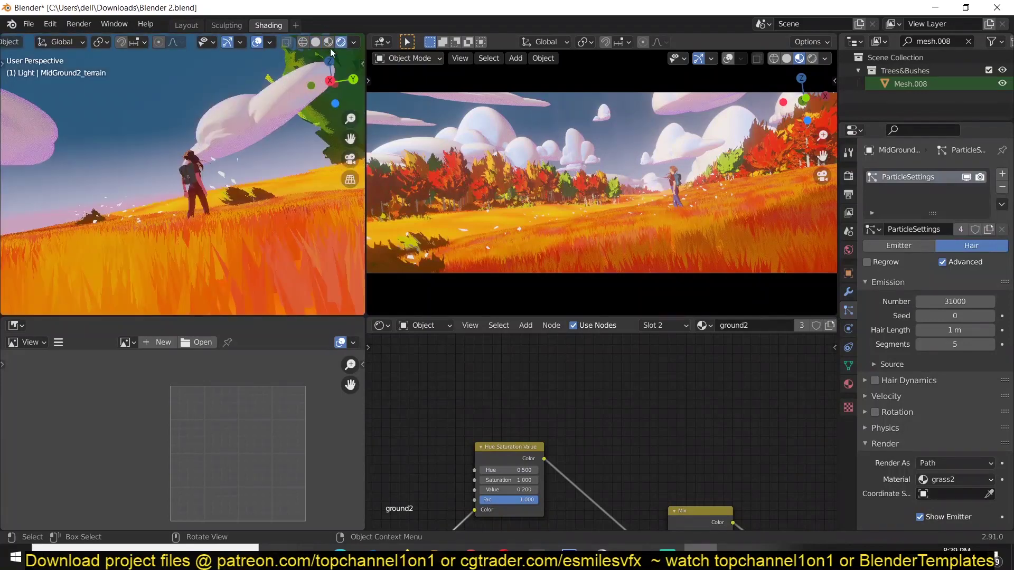
pyautogui.moveTo(184, 116); pyautogui.dragTo(168, 116, button='middle')
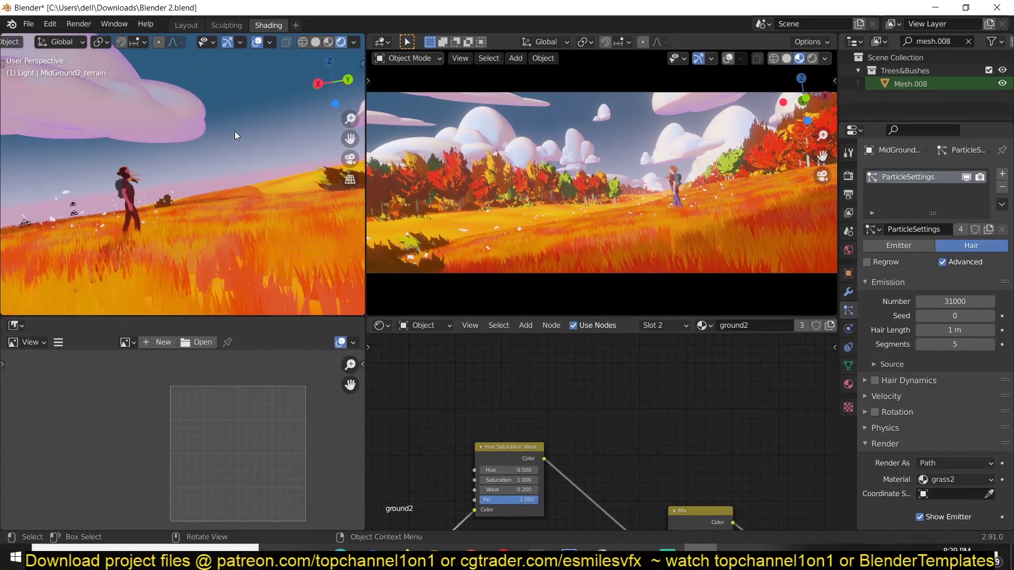
pyautogui.moveTo(235, 136); pyautogui.dragTo(207, 157, button='middle')
pyautogui.moveTo(149, 169)
pyautogui.mouseDown(button='middle')
pyautogui.moveTo(208, 175)
pyautogui.moveTo(246, 194)
pyautogui.mouseUp(button='middle')
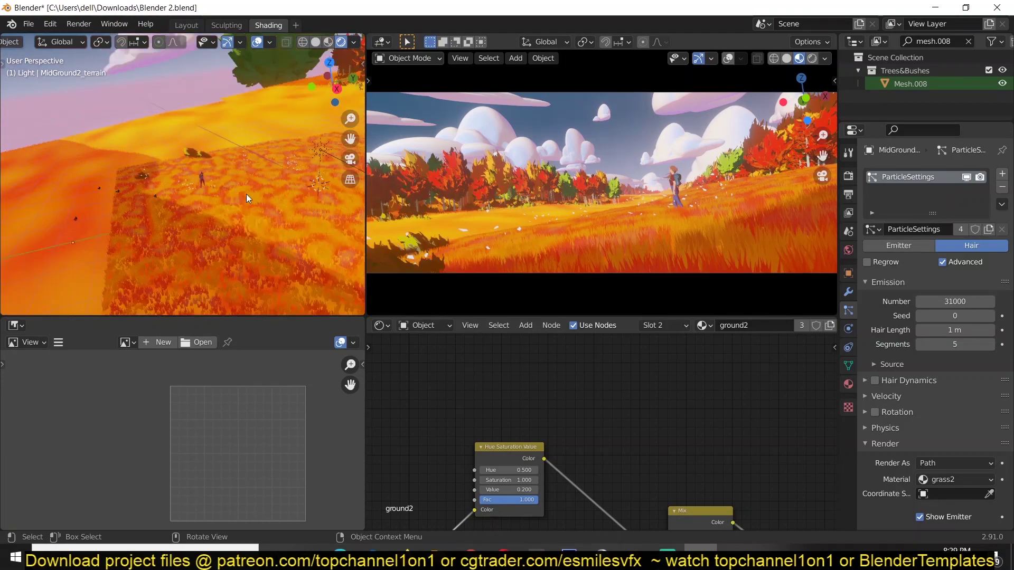
pyautogui.click(315, 42)
pyautogui.moveTo(198, 160); pyautogui.dragTo(317, 161, button='middle')
pyautogui.scroll(-1, 415, 136)
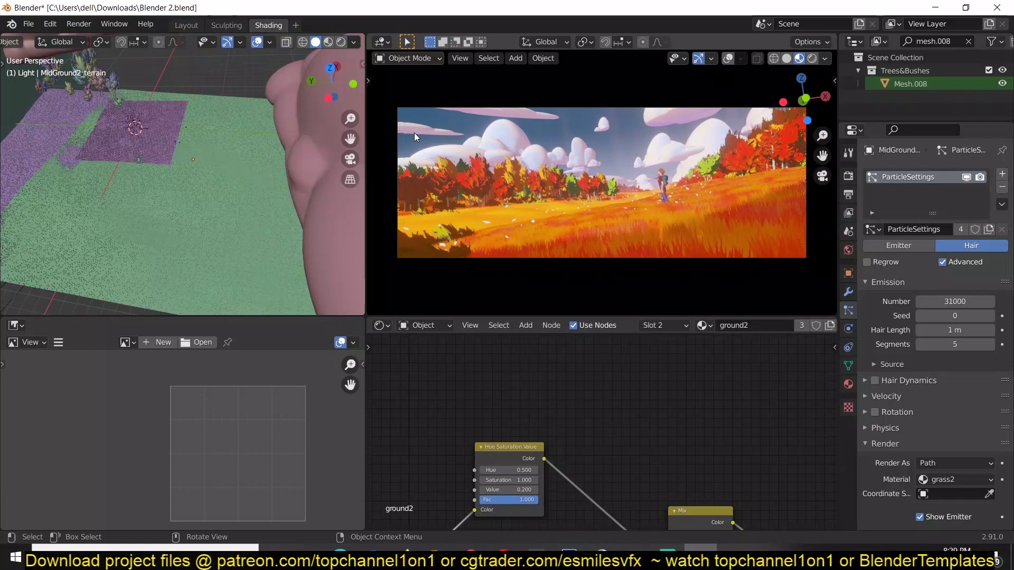
pyautogui.scroll(-1, 441, 124)
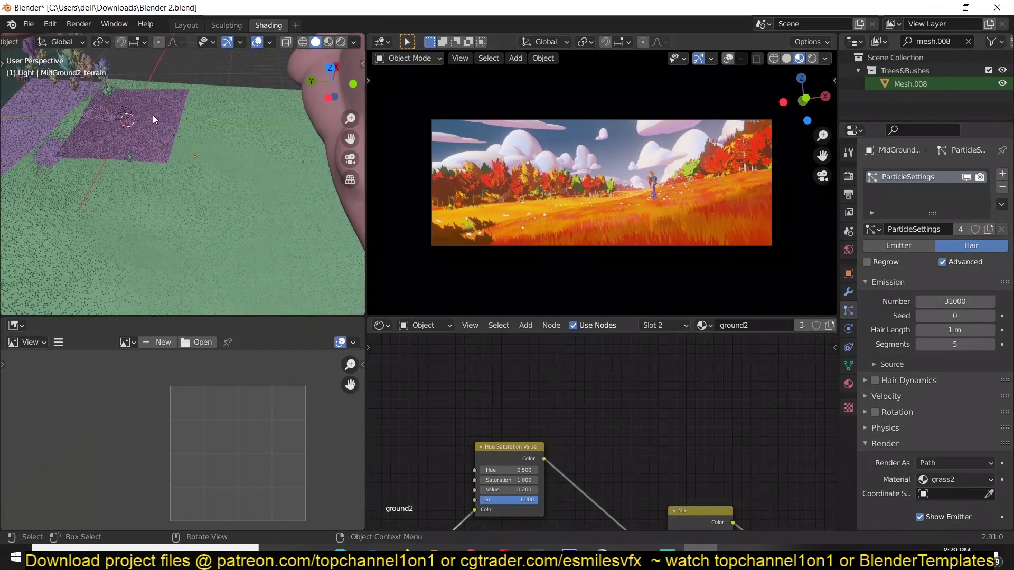
# Box-select the terrain and draw annotation loops over the purple plane and terrain
pyautogui.press('t')
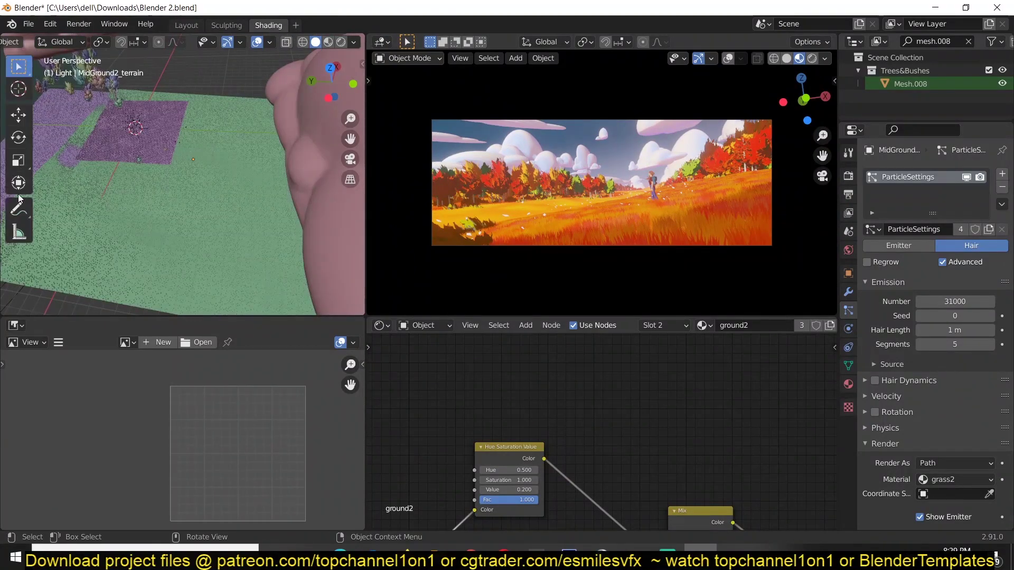
pyautogui.moveTo(175, 117); pyautogui.dragTo(59, 202)
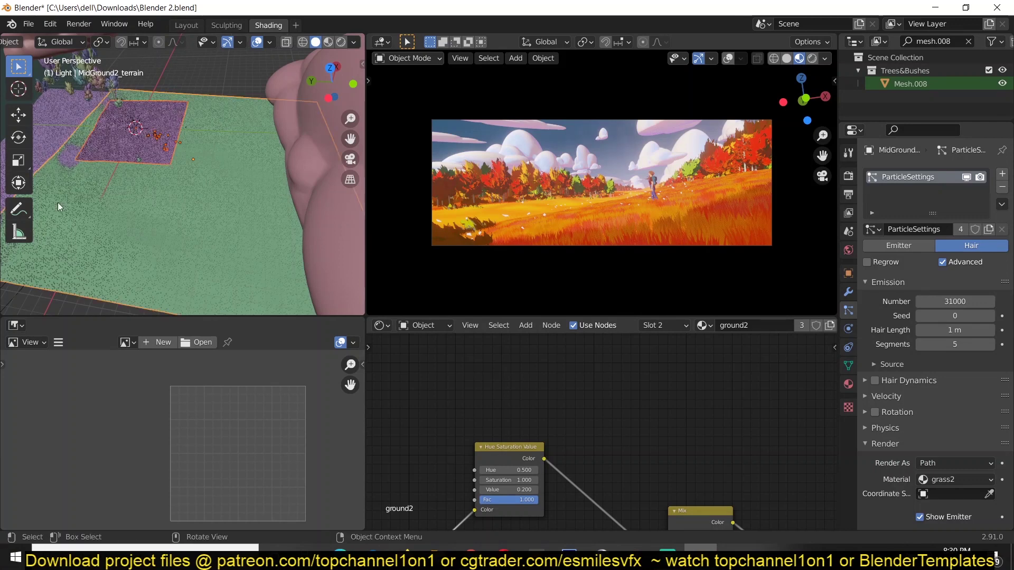
pyautogui.click(26, 206)
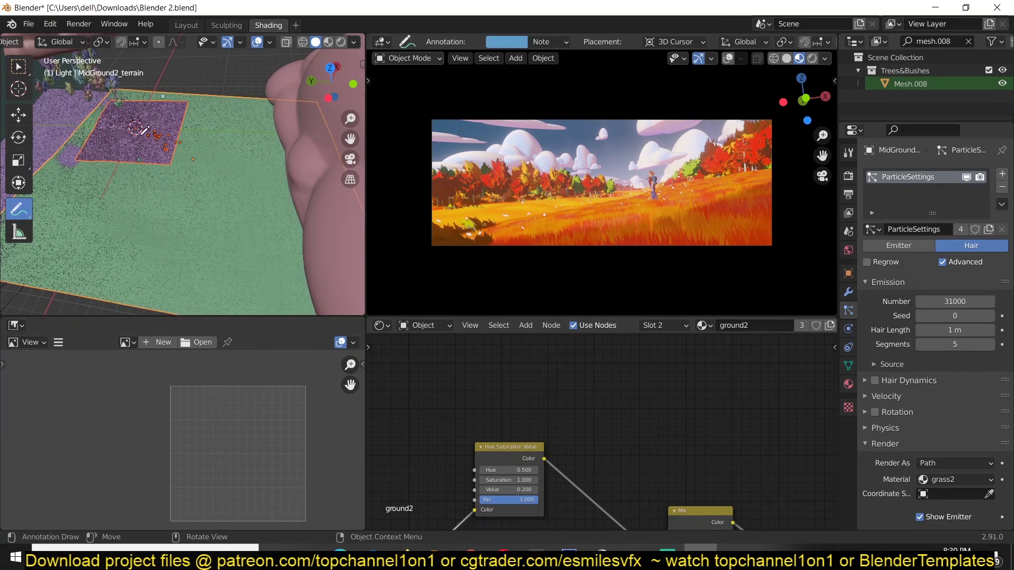
pyautogui.moveTo(142, 132); pyautogui.dragTo(67, 137)
pyautogui.moveTo(151, 221)
pyautogui.mouseDown()
pyautogui.moveTo(322, 267)
pyautogui.moveTo(214, 101)
pyautogui.moveTo(192, 110)
pyautogui.moveTo(201, 192)
pyautogui.mouseUp()
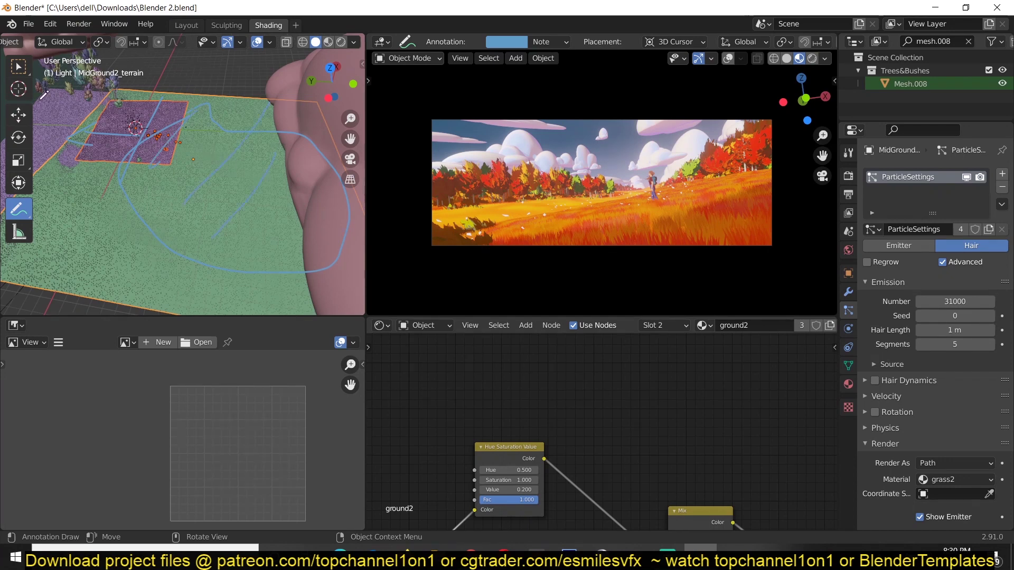
# Switch back to the Move tool, clear the selection, and zoom in over the purple and green terrain
pyautogui.click(21, 120)
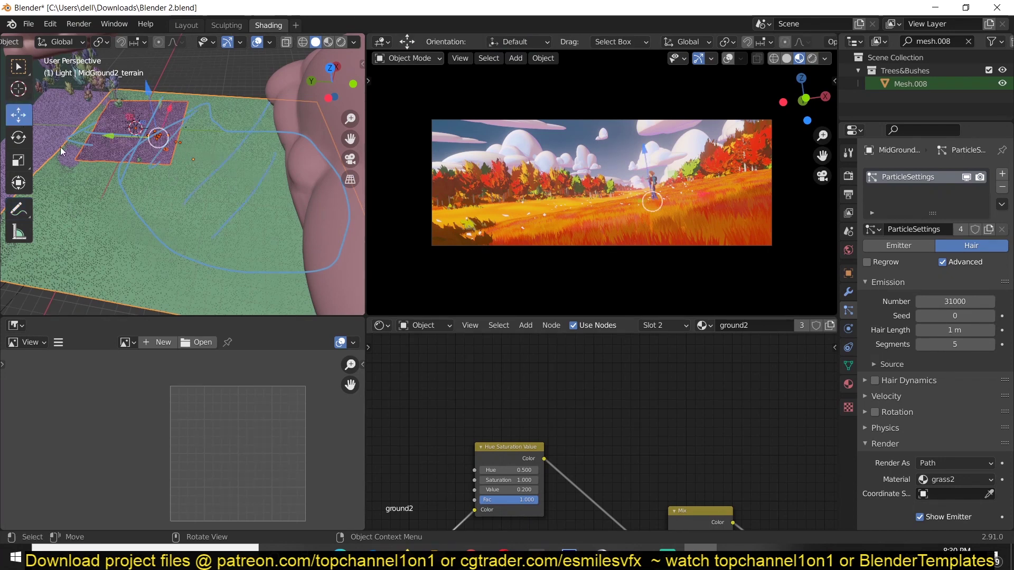
pyautogui.scroll(4, 210, 189)
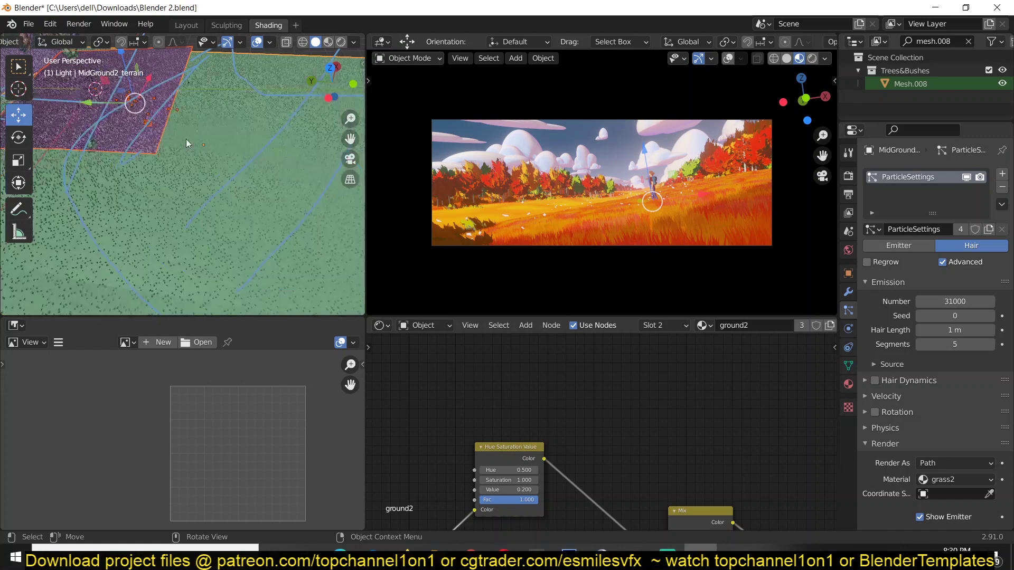
pyautogui.keyDown('shift'); pyautogui.moveTo(186, 139); pyautogui.dragTo(321, 270, button='middle'); pyautogui.keyUp('shift')
pyautogui.scroll(3, 318, 230)
pyautogui.click(287, 228)
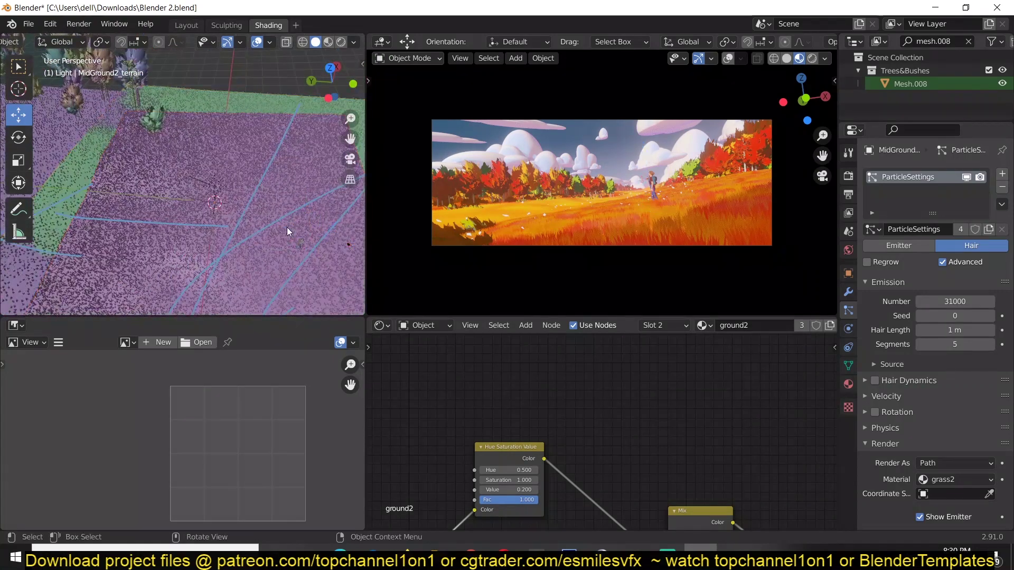
pyautogui.moveTo(287, 227); pyautogui.dragTo(258, 180, button='middle')
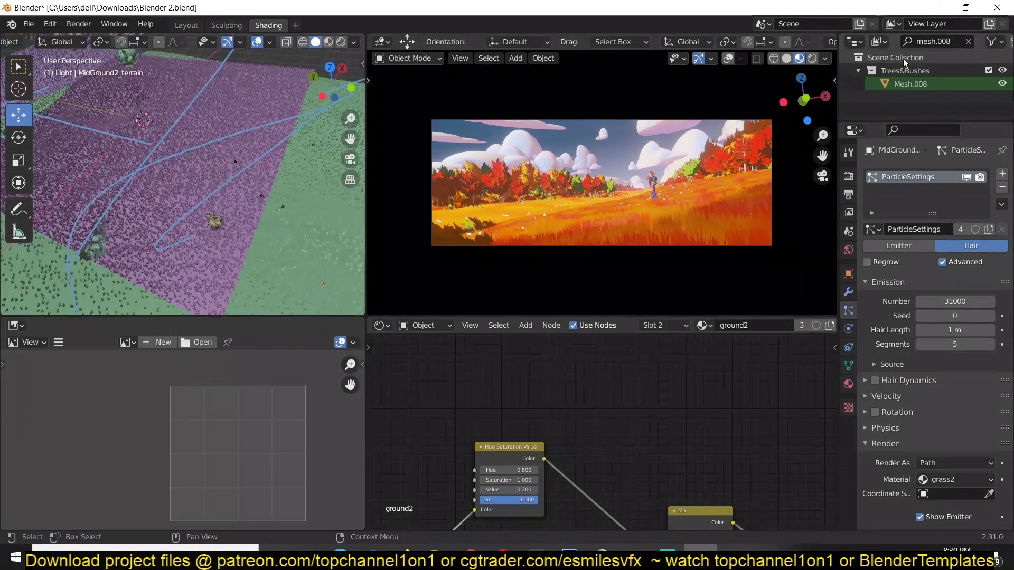
# Clear the outliner filter, enlarge the outliner, and select Camera_1
pyautogui.click(969, 42)
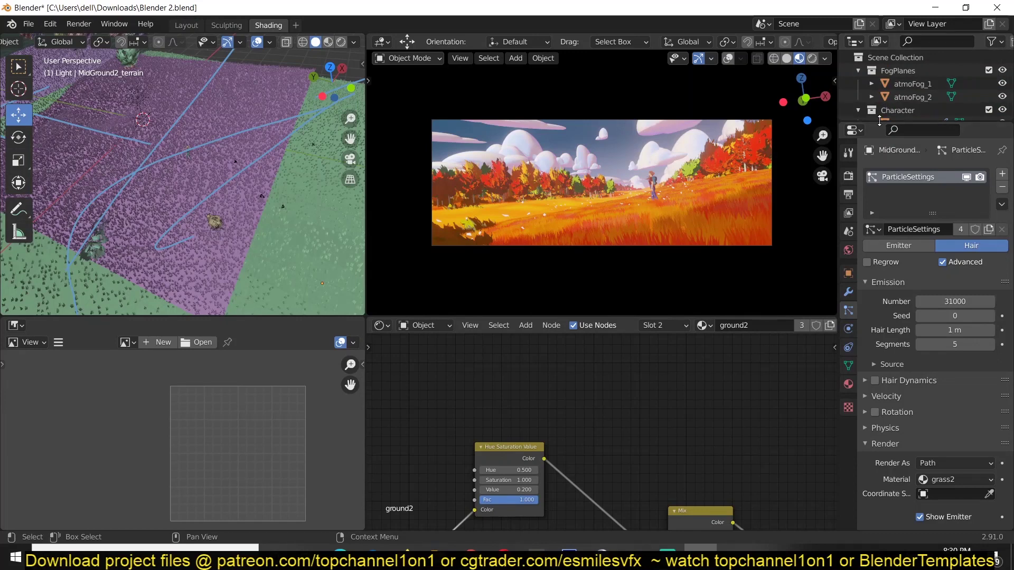
pyautogui.moveTo(876, 122); pyautogui.dragTo(876, 305)
pyautogui.scroll(-20, 896, 217)
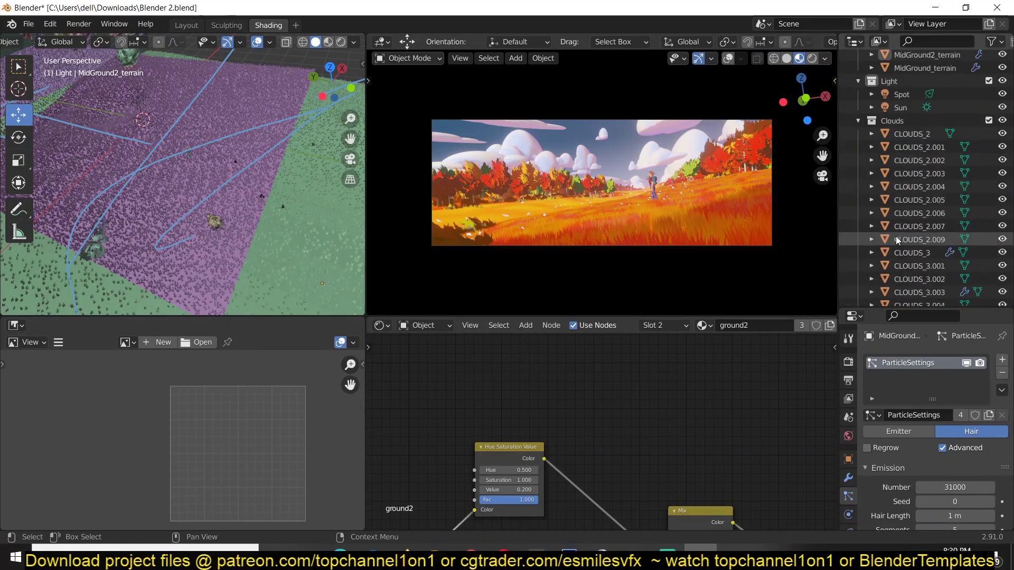
pyautogui.scroll(7, 897, 216)
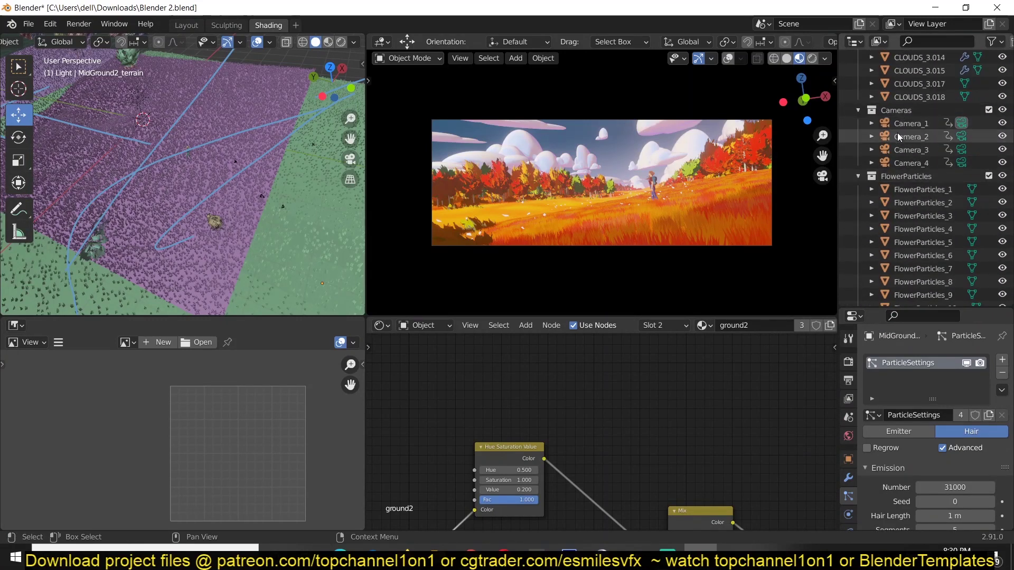
pyautogui.doubleClick(909, 171)
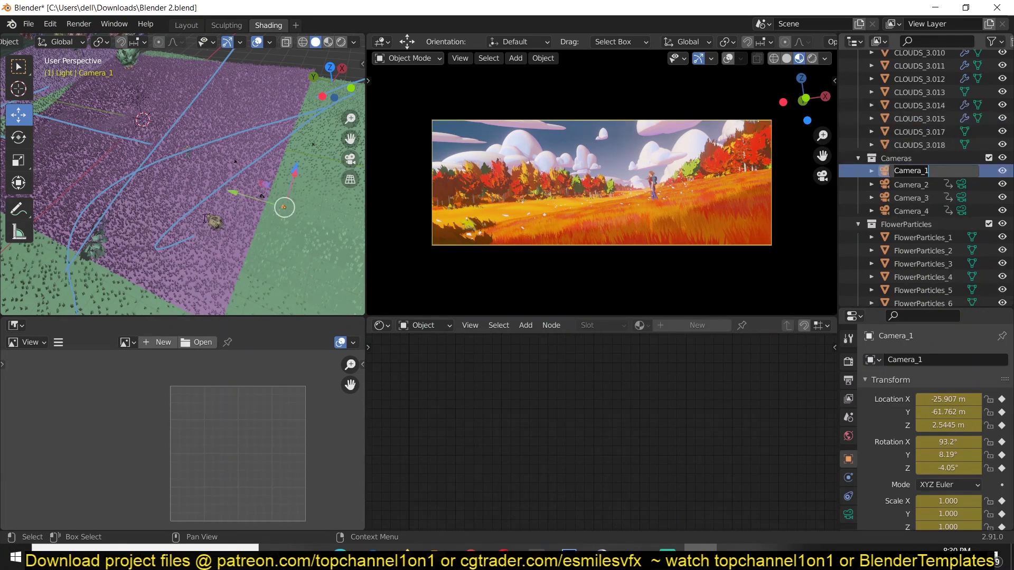
pyautogui.click(887, 175)
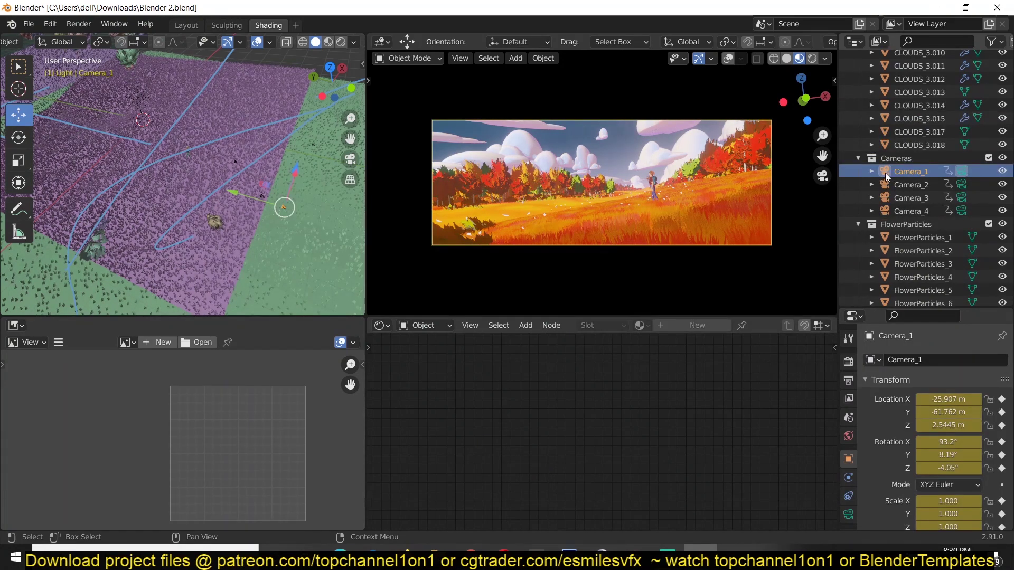
# Make Camera_1 through Camera_4 active in turn, ending on Camera_4
pyautogui.click(961, 186)
pyautogui.click(962, 172)
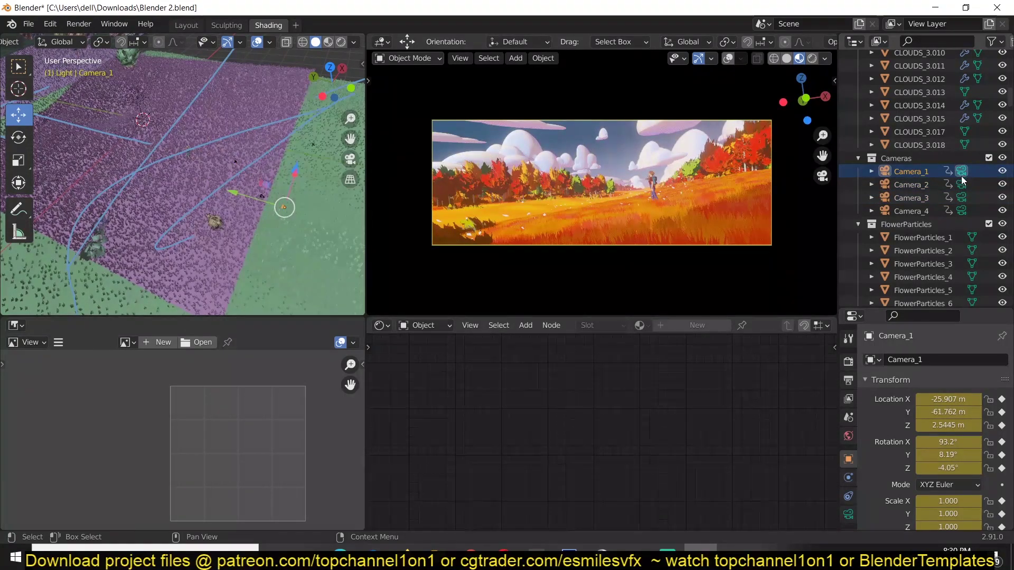
pyautogui.click(961, 185)
pyautogui.click(962, 198)
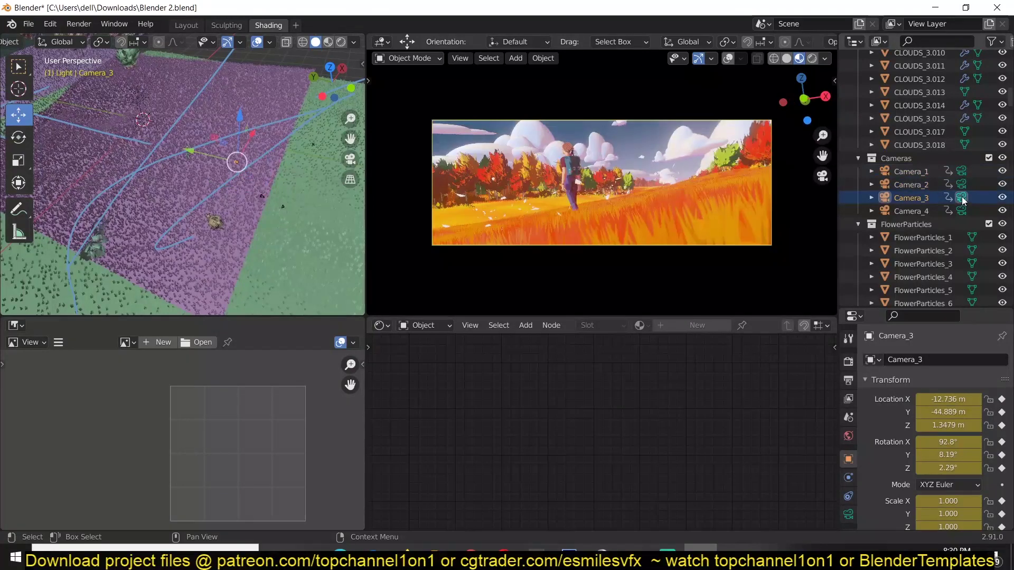
pyautogui.click(962, 211)
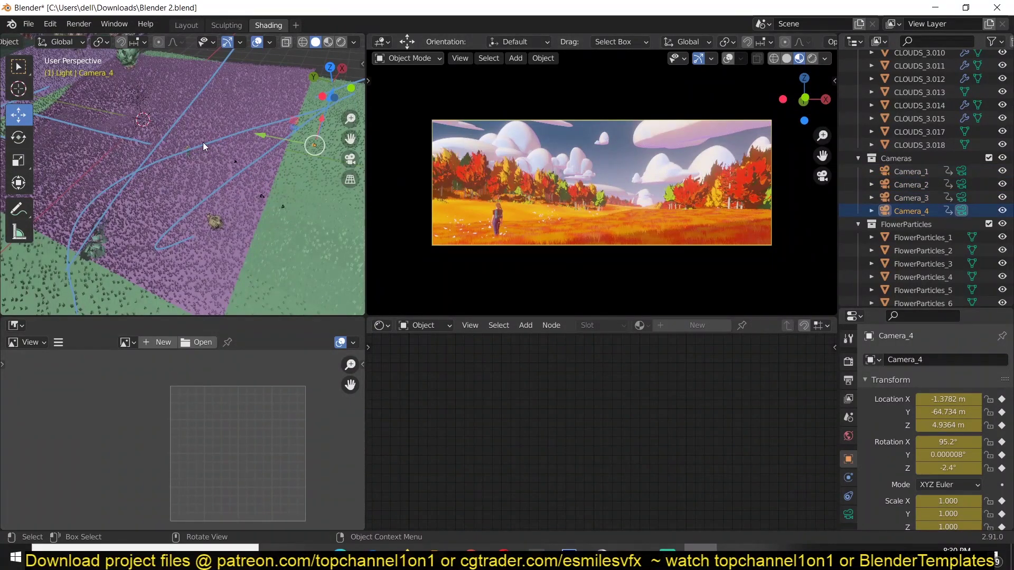
pyautogui.moveTo(216, 193); pyautogui.dragTo(176, 153, button='middle')
# Orbit and zoom around the scene, then look through the active camera again
pyautogui.scroll(-4, 210, 149)
pyautogui.scroll(4, 245, 223)
pyautogui.scroll(3, 245, 223)
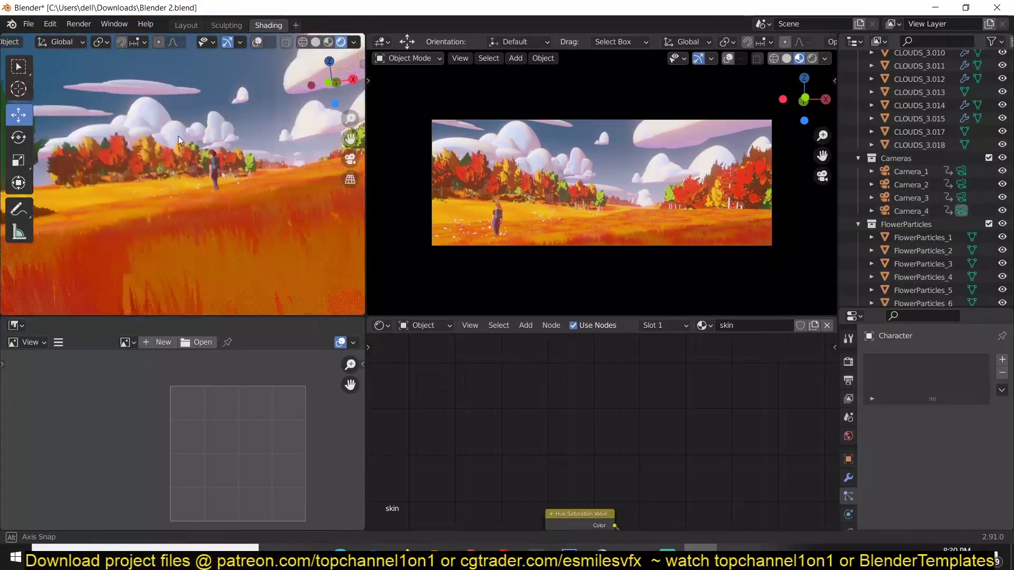
pyautogui.scroll(3, 178, 138)
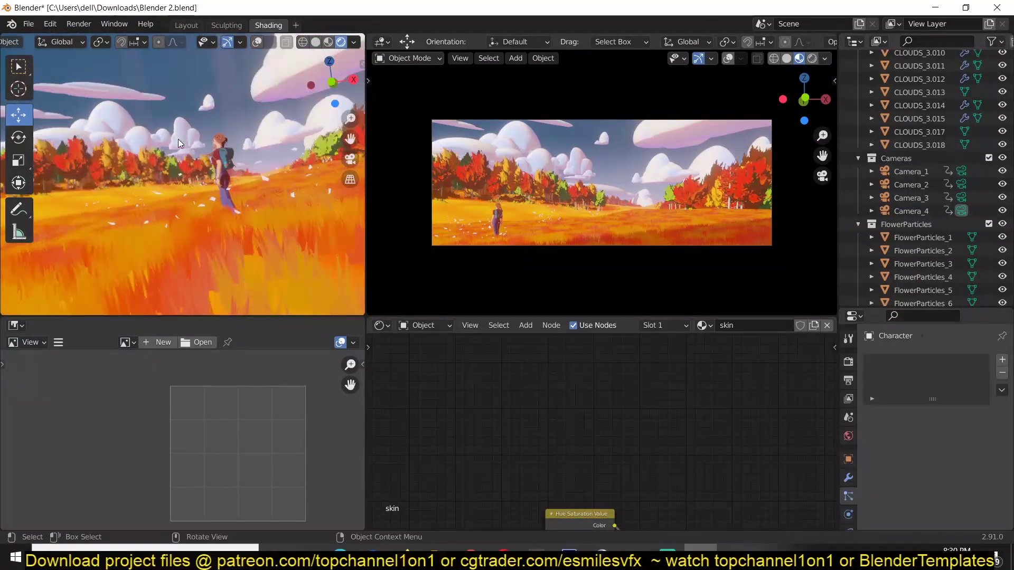
pyautogui.moveTo(178, 138); pyautogui.dragTo(154, 110, button='middle')
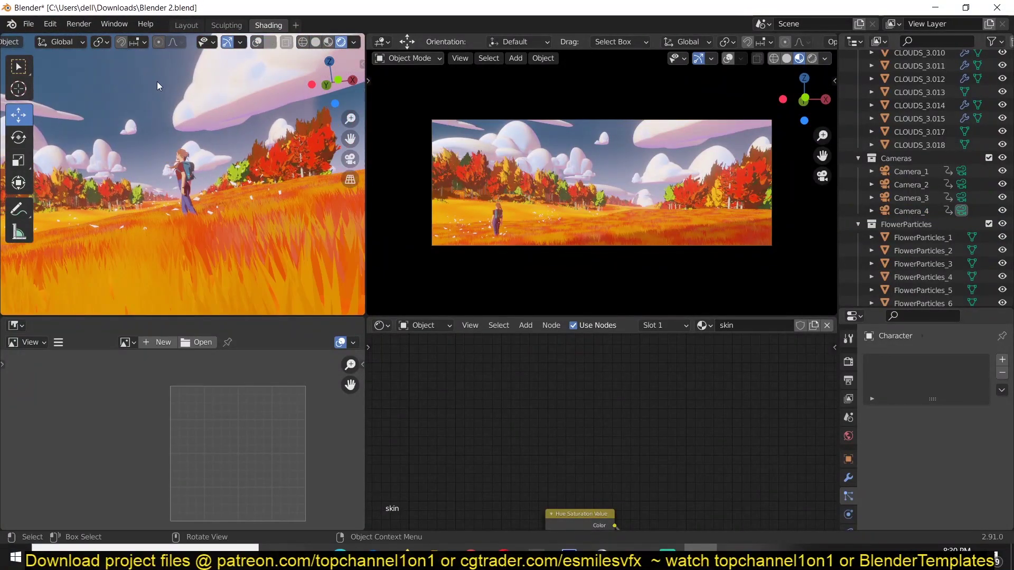
pyautogui.scroll(-6, 166, 71)
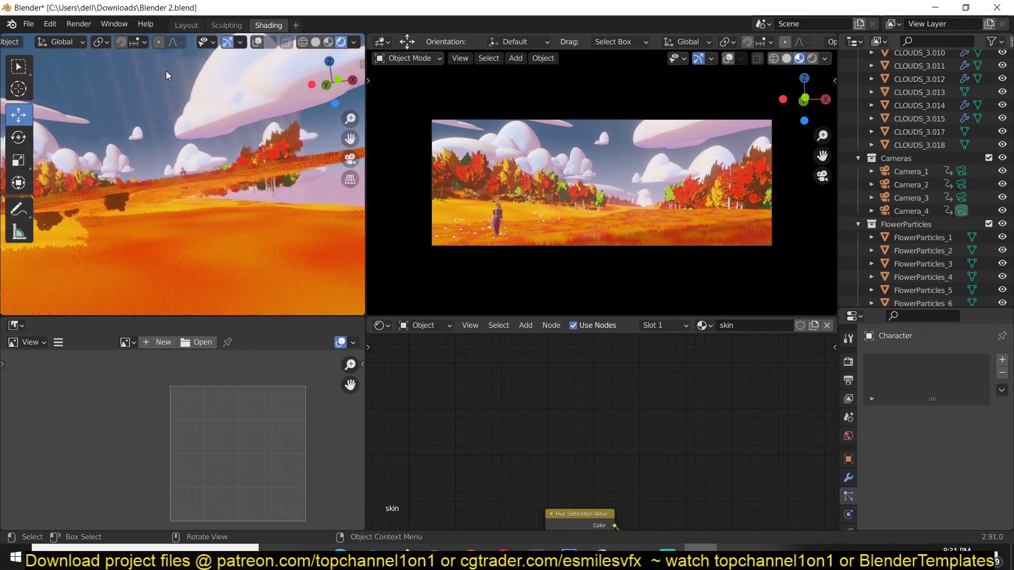
pyautogui.scroll(-2, 166, 71)
pyautogui.scroll(-1, 607, 150)
pyautogui.moveTo(598, 182); pyautogui.dragTo(606, 172, button='middle')
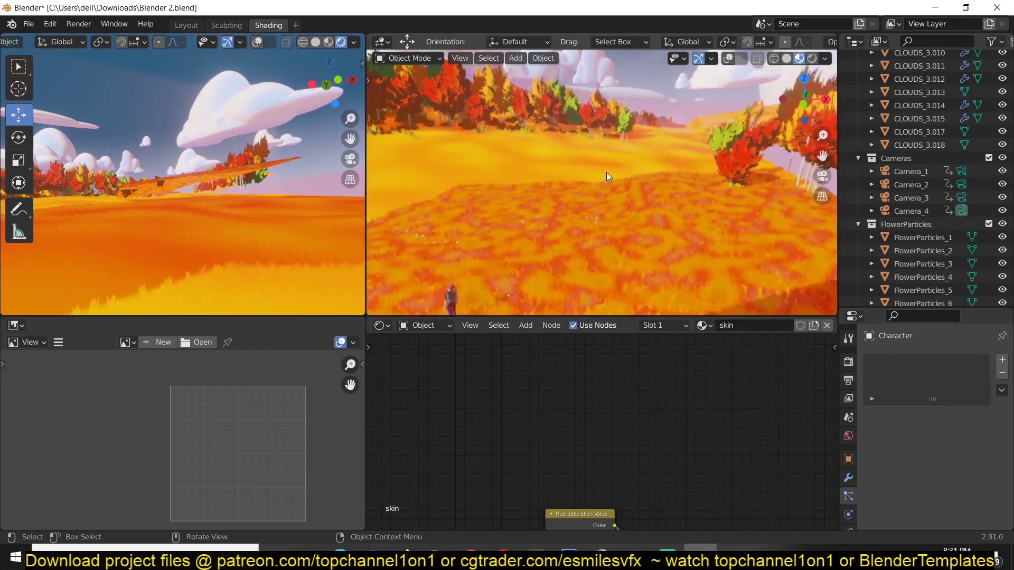
pyautogui.press('KP_0')
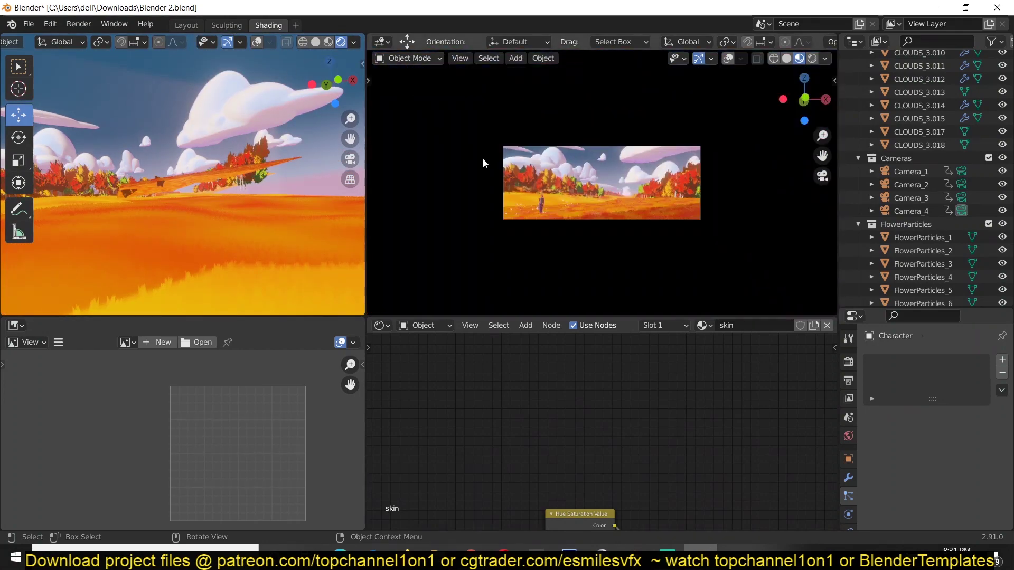
pyautogui.scroll(2, 269, 95)
# Switch the left view to solid shading, select the atmoFog plane, and frame it
pyautogui.click(315, 42)
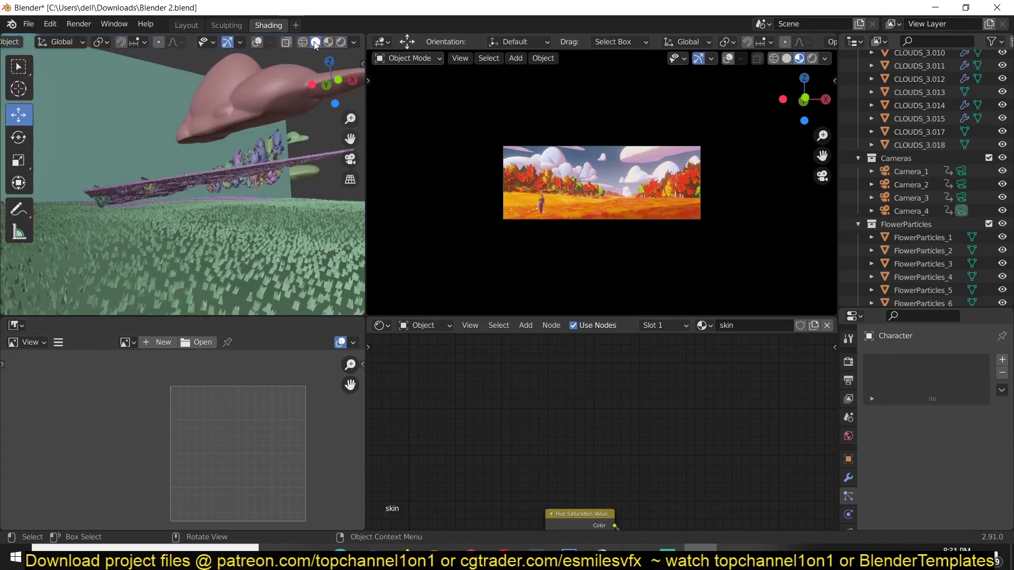
pyautogui.click(134, 96)
pyautogui.moveTo(243, 102); pyautogui.dragTo(204, 132, button='middle')
pyautogui.press('KP_Decimal')
pyautogui.scroll(1, 255, 122)
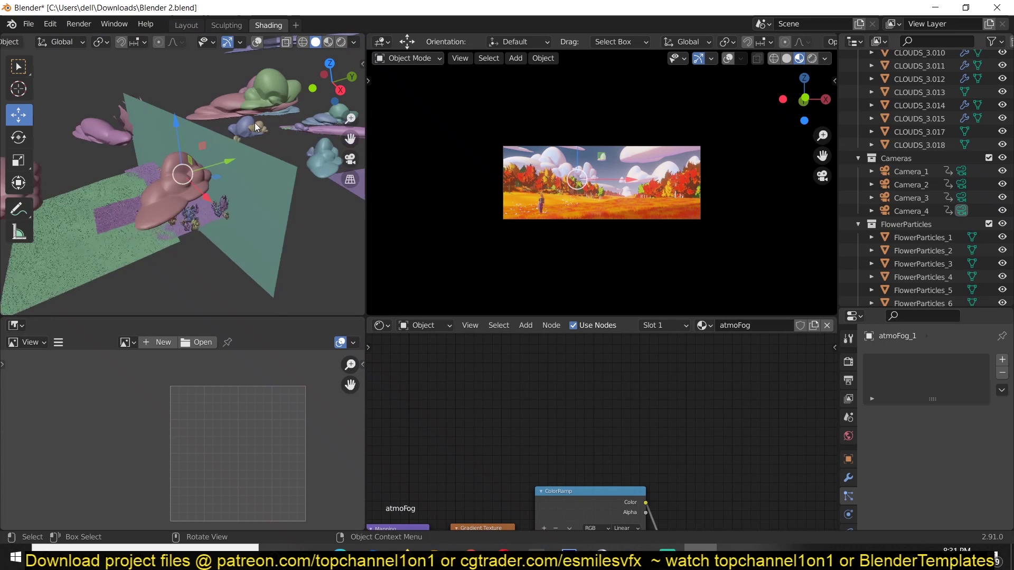
pyautogui.scroll(6, 255, 122)
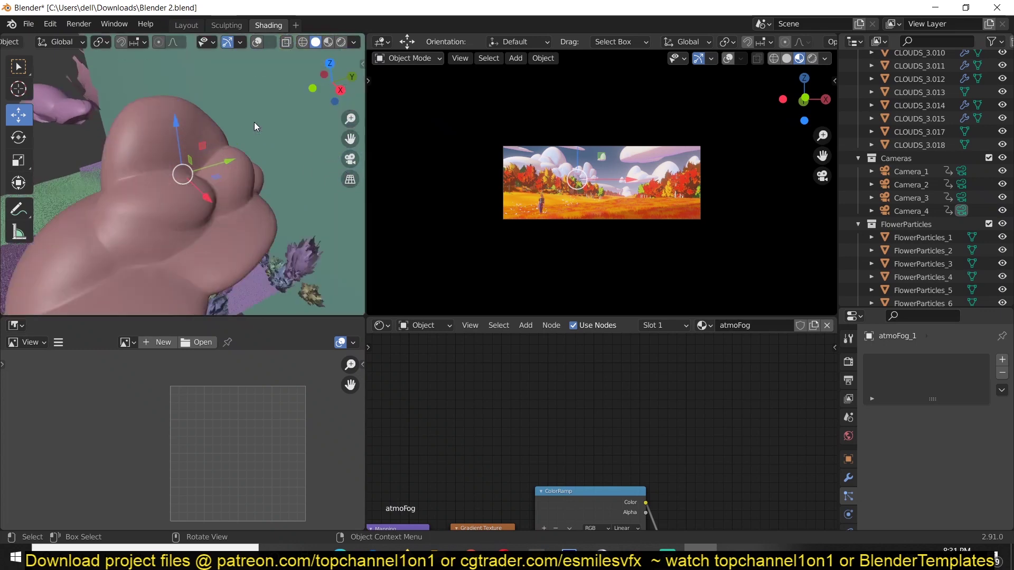
# Preview materials, fit the atmoFog nodes, and link Mix Shader to the Surface input
pyautogui.click(328, 42)
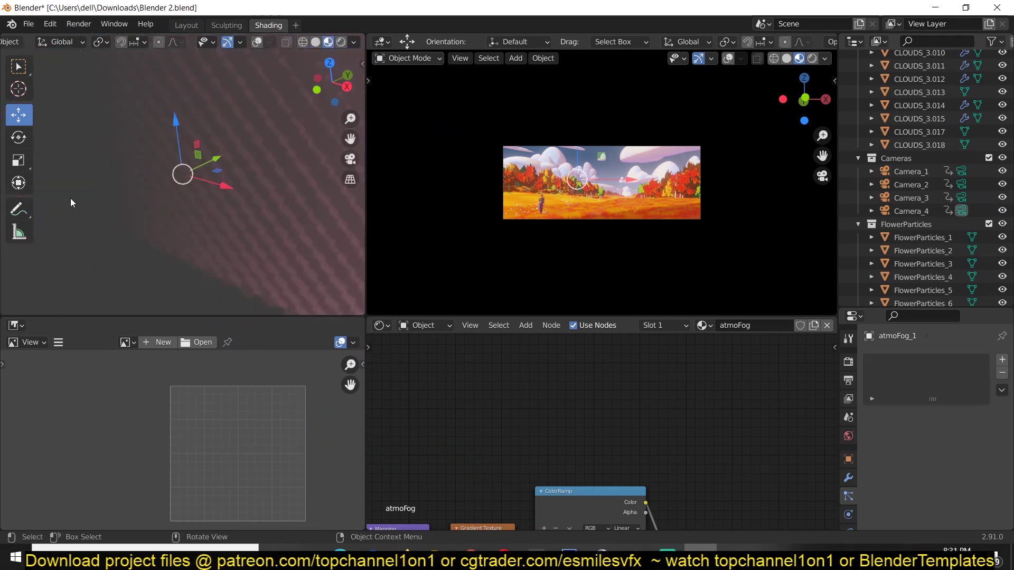
pyautogui.scroll(-5, 70, 198)
pyautogui.scroll(5, 81, 271)
pyautogui.moveTo(201, 181); pyautogui.dragTo(237, 178, button='middle')
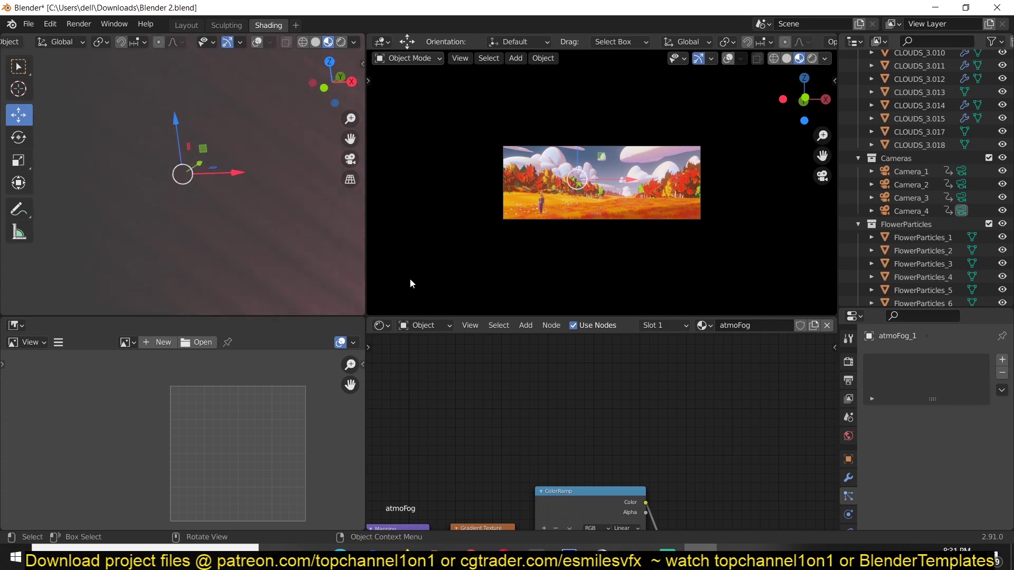
pyautogui.press('Home')
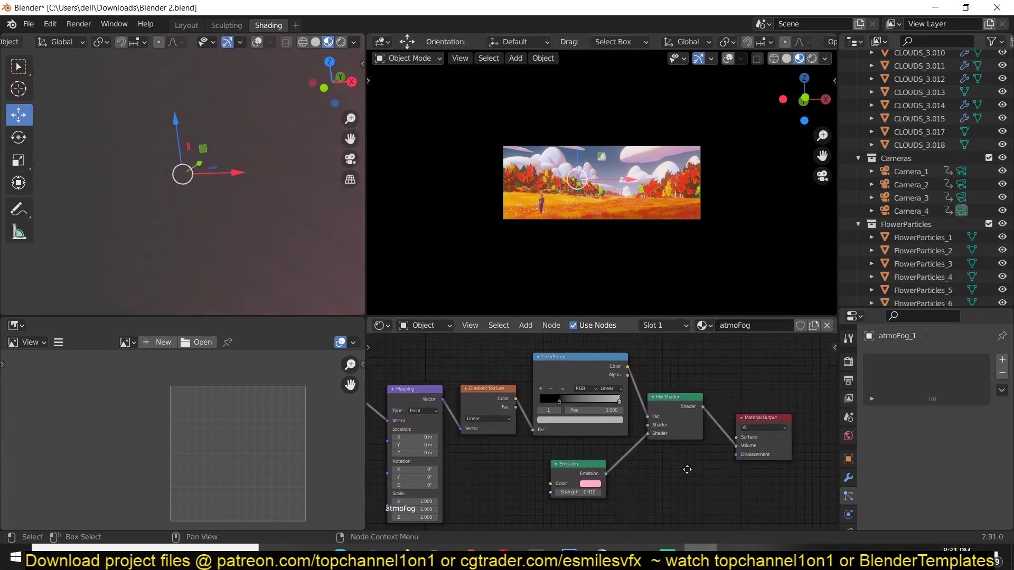
pyautogui.moveTo(536, 441); pyautogui.dragTo(687, 444, button='middle')
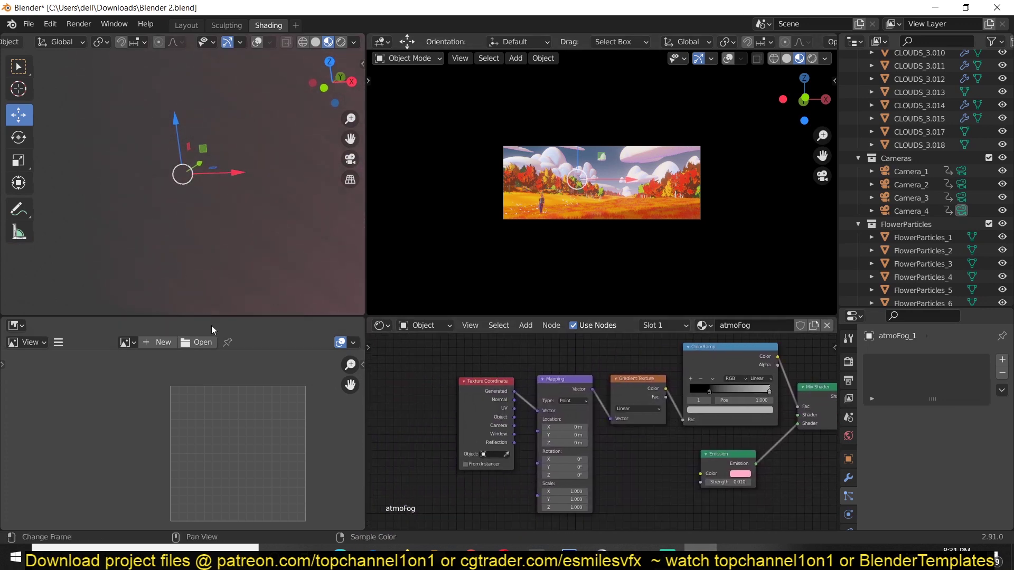
pyautogui.moveTo(185, 198); pyautogui.dragTo(202, 193, button='middle')
pyautogui.moveTo(789, 403); pyautogui.dragTo(678, 420, button='middle')
pyautogui.moveTo(693, 406); pyautogui.dragTo(726, 436)
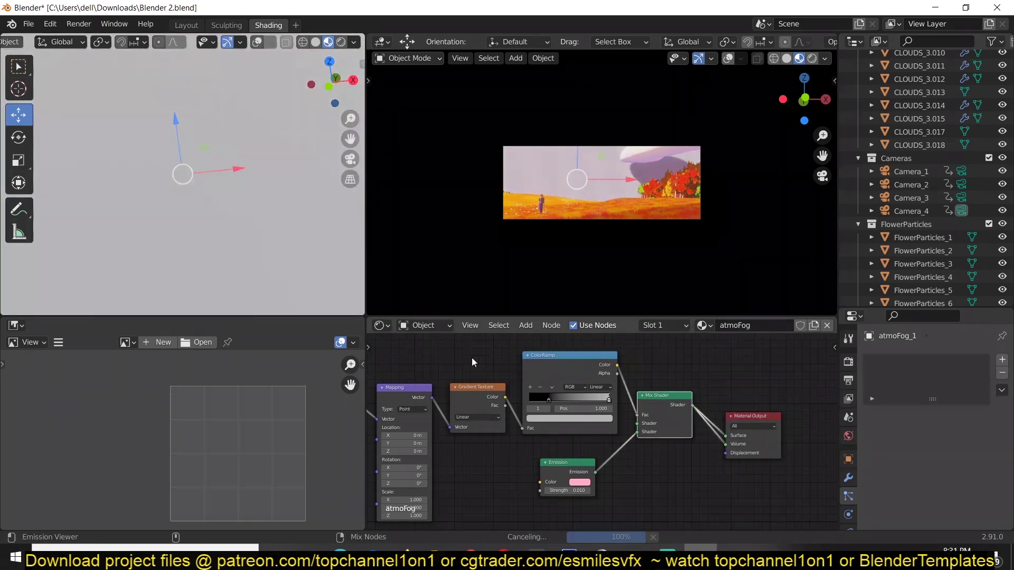
# Drop the leftover Volume link and preview the Gradient Texture and ColorRamp outputs on the plane
pyautogui.click(726, 446)
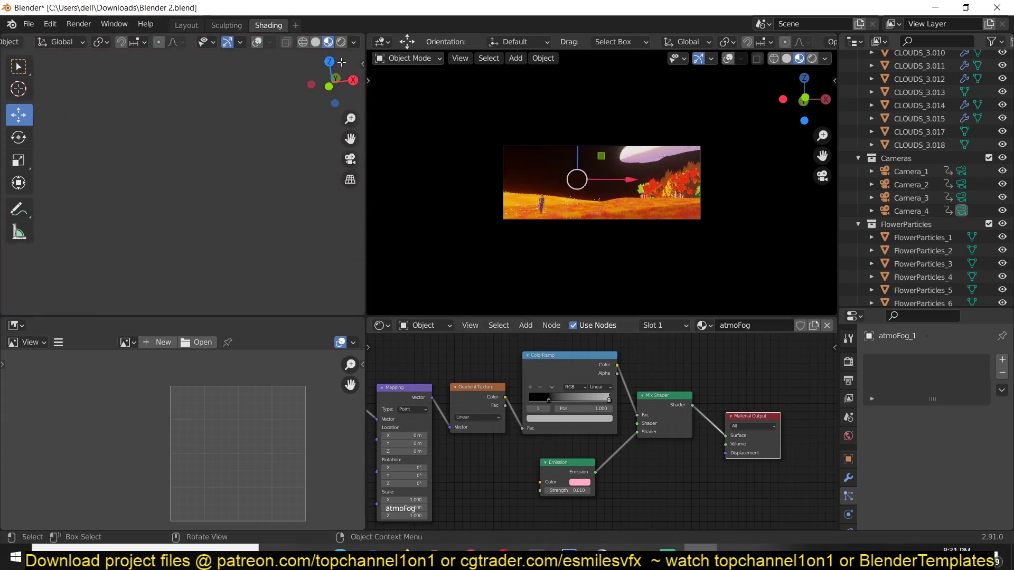
pyautogui.click(354, 42)
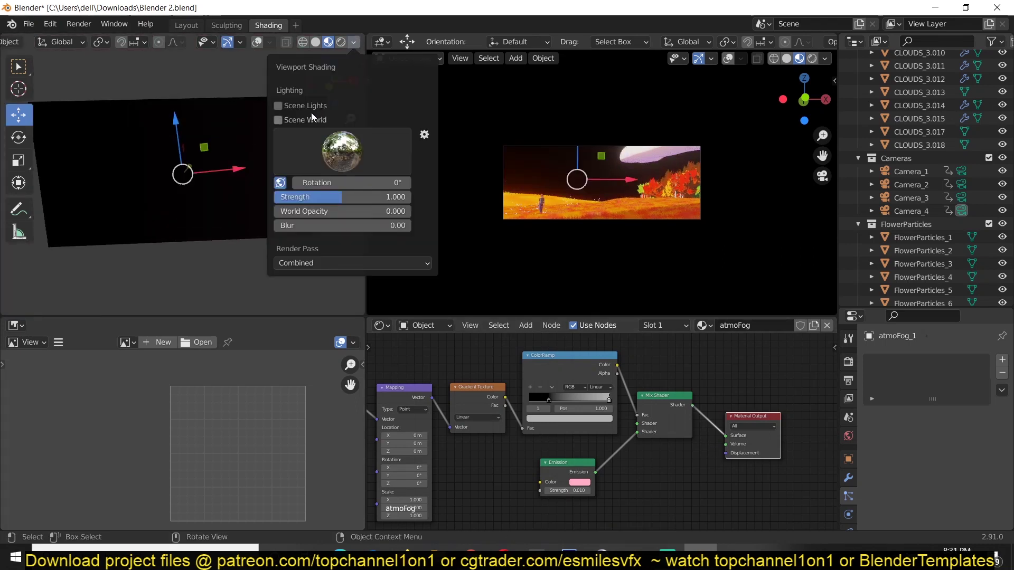
pyautogui.moveTo(161, 143); pyautogui.dragTo(196, 150, button='middle')
pyautogui.moveTo(497, 436); pyautogui.dragTo(607, 410, button='middle')
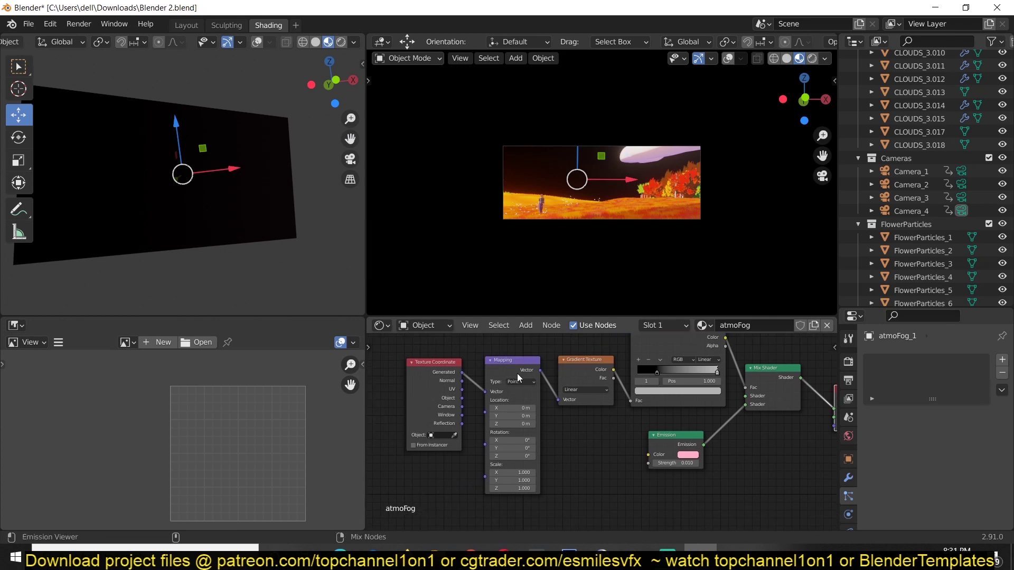
pyautogui.keyDown('ctrl'); pyautogui.keyDown('shift'); pyautogui.click(572, 361); pyautogui.keyUp('shift'); pyautogui.keyUp('ctrl')
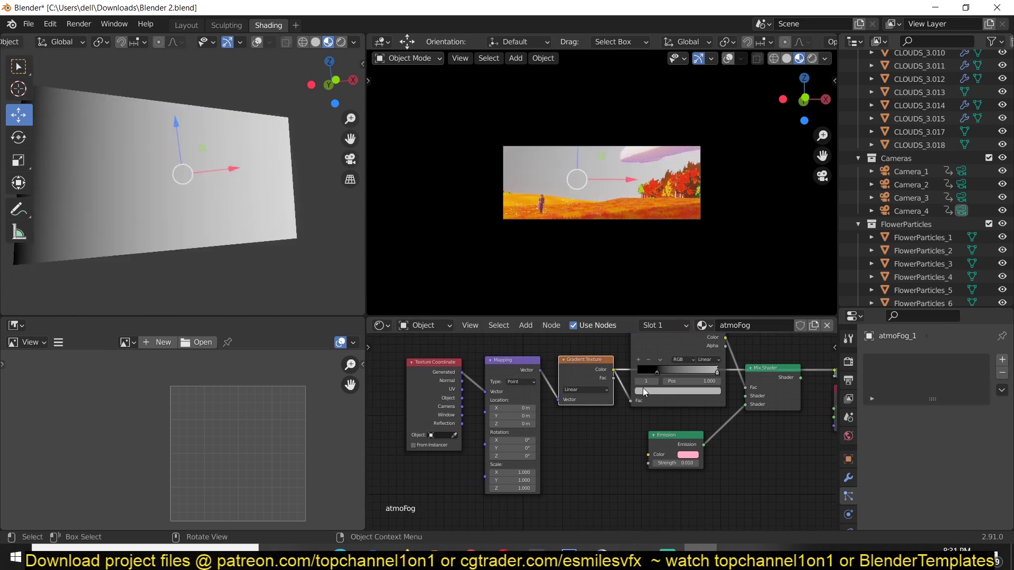
pyautogui.keyDown('ctrl'); pyautogui.keyDown('shift'); pyautogui.click(680, 350); pyautogui.keyUp('shift'); pyautogui.keyUp('ctrl')
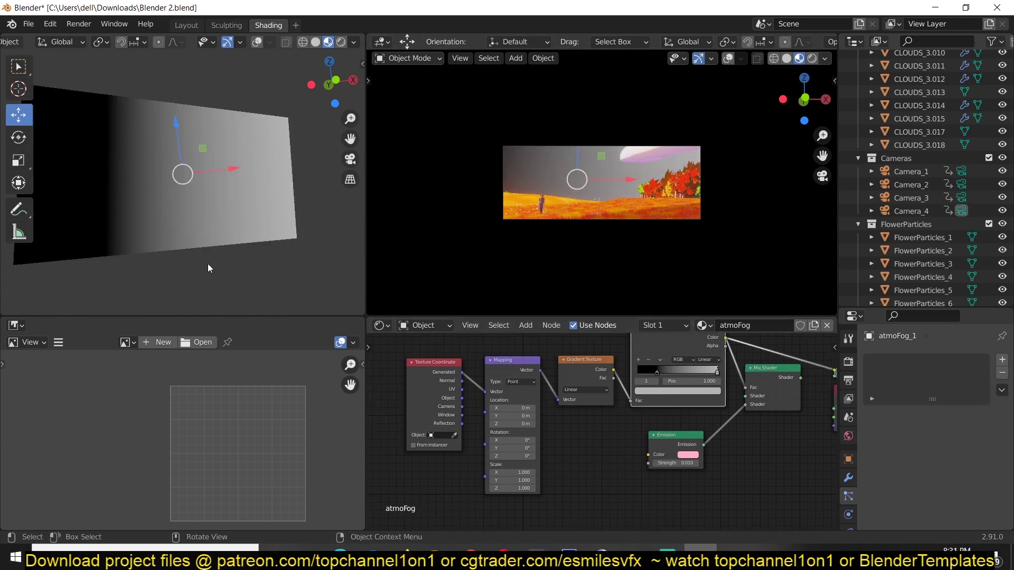
pyautogui.moveTo(208, 265); pyautogui.dragTo(227, 262, button='middle')
# Wire the Mix Shader back into the Material Output instead of the Viewer
pyautogui.moveTo(617, 395); pyautogui.dragTo(556, 439, button='middle')
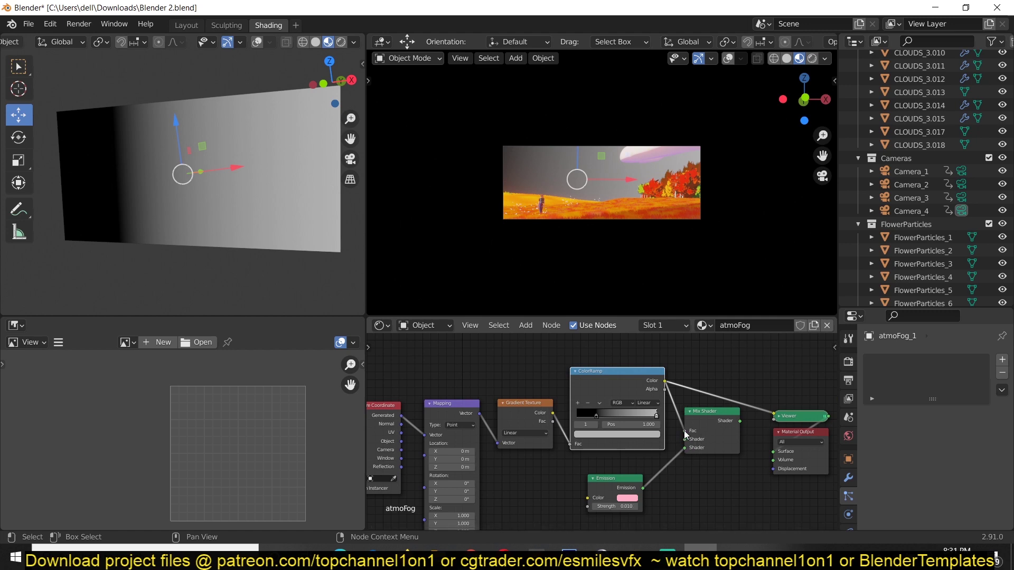
pyautogui.keyDown('ctrl'); pyautogui.keyDown('shift'); pyautogui.click(712, 420); pyautogui.keyUp('shift'); pyautogui.keyUp('ctrl')
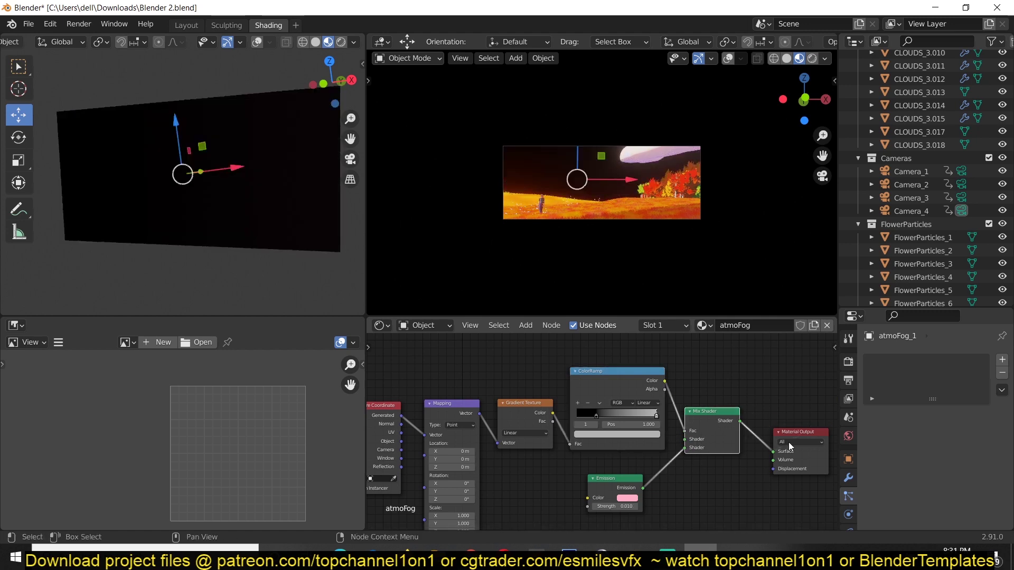
pyautogui.moveTo(730, 431); pyautogui.dragTo(668, 420, button='middle')
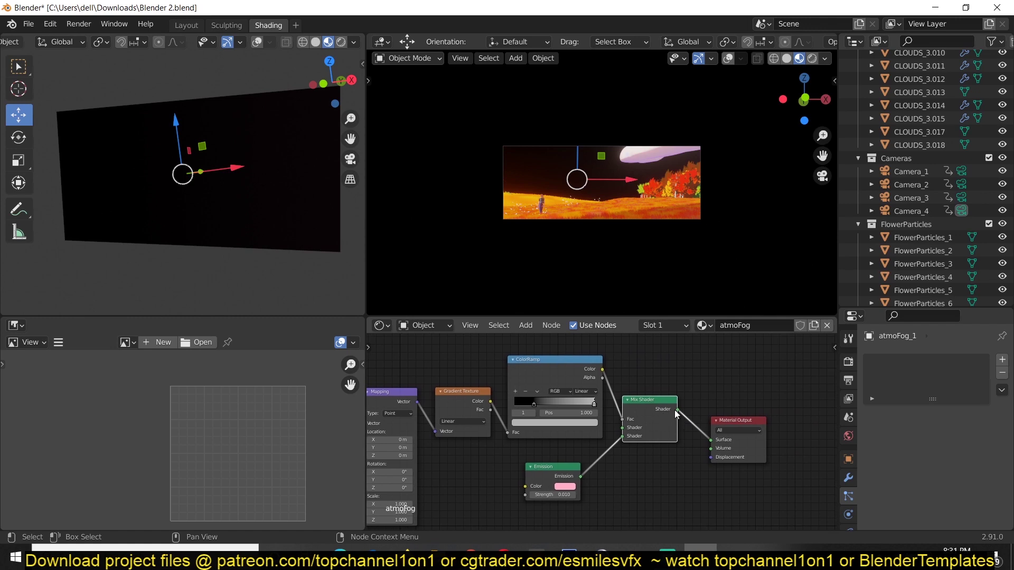
pyautogui.moveTo(677, 411); pyautogui.dragTo(711, 448)
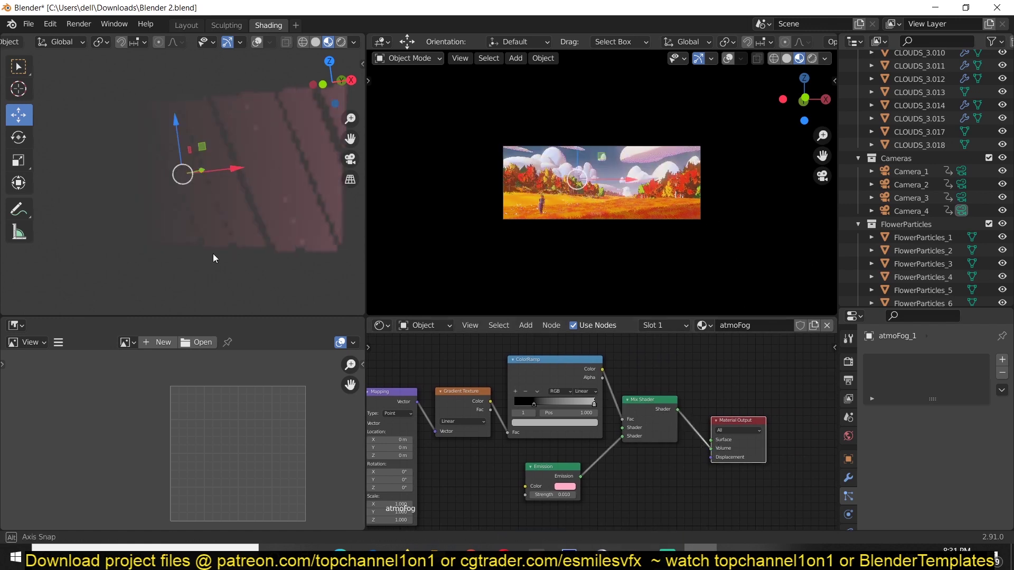
# Orbit around the red fog, then switch to the front view with Numpad 1 and zoom in
pyautogui.moveTo(213, 253); pyautogui.dragTo(68, 201, button='middle')
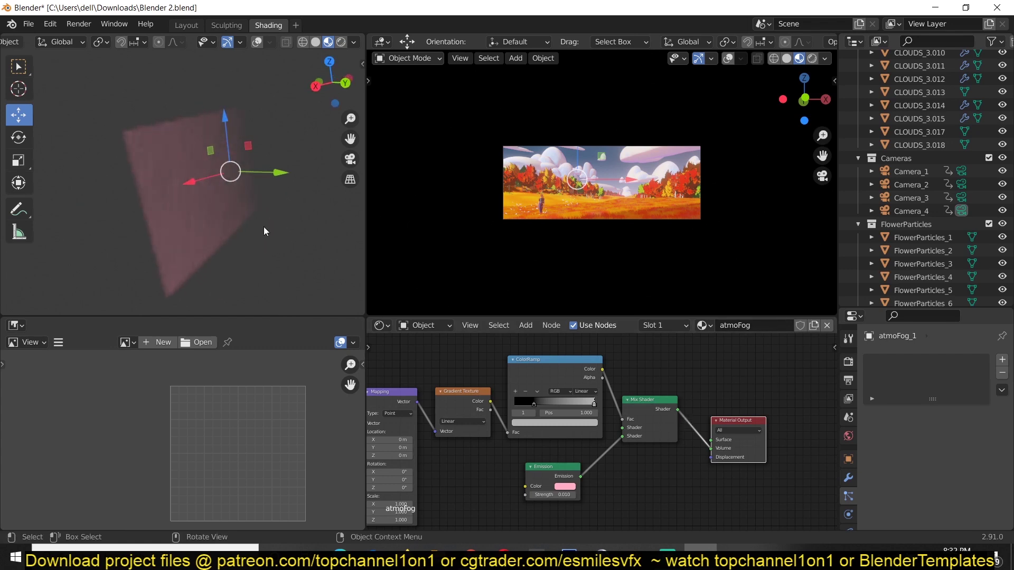
pyautogui.scroll(2, 263, 225)
pyautogui.moveTo(263, 225); pyautogui.dragTo(199, 194, button='middle')
pyautogui.press('KP_1')
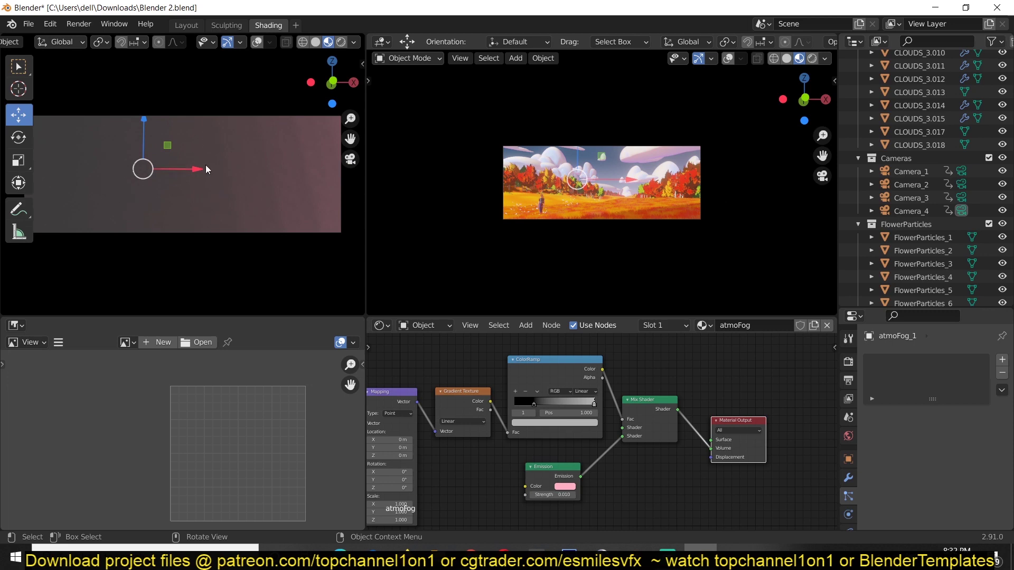
pyautogui.scroll(3, 643, 187)
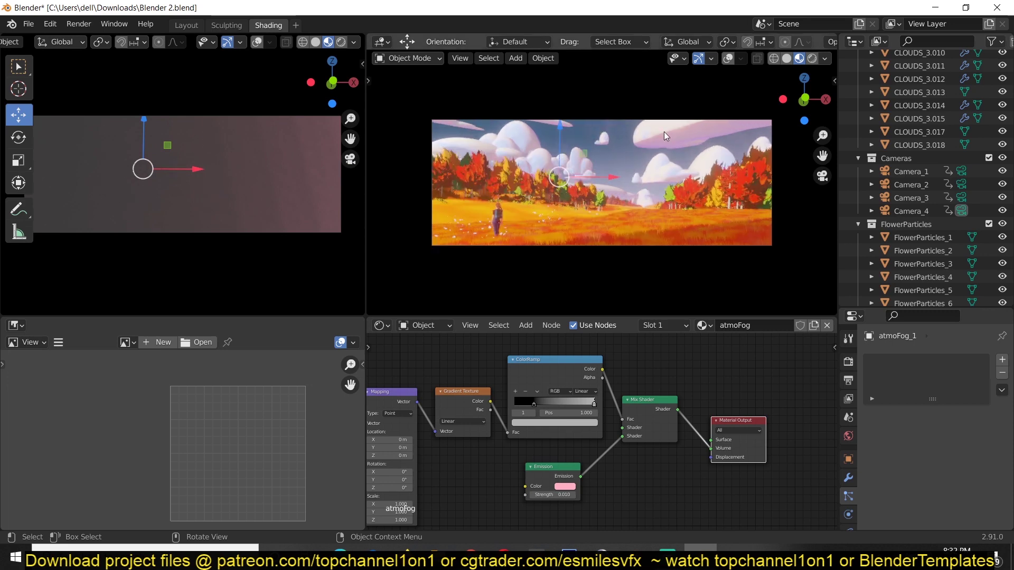
pyautogui.scroll(1, 703, 438)
# Raise Emission Strength to about 1.010, then lower it through 0.850 and 0.430 to about 0.34
pyautogui.moveTo(552, 511); pyautogui.dragTo(556, 511)
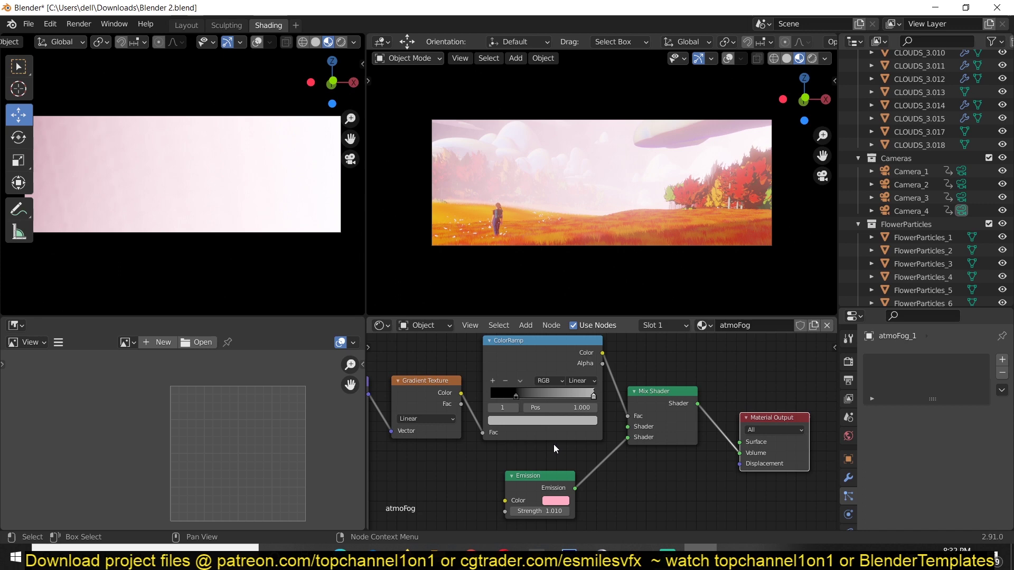
pyautogui.moveTo(539, 511); pyautogui.dragTo(523, 511)
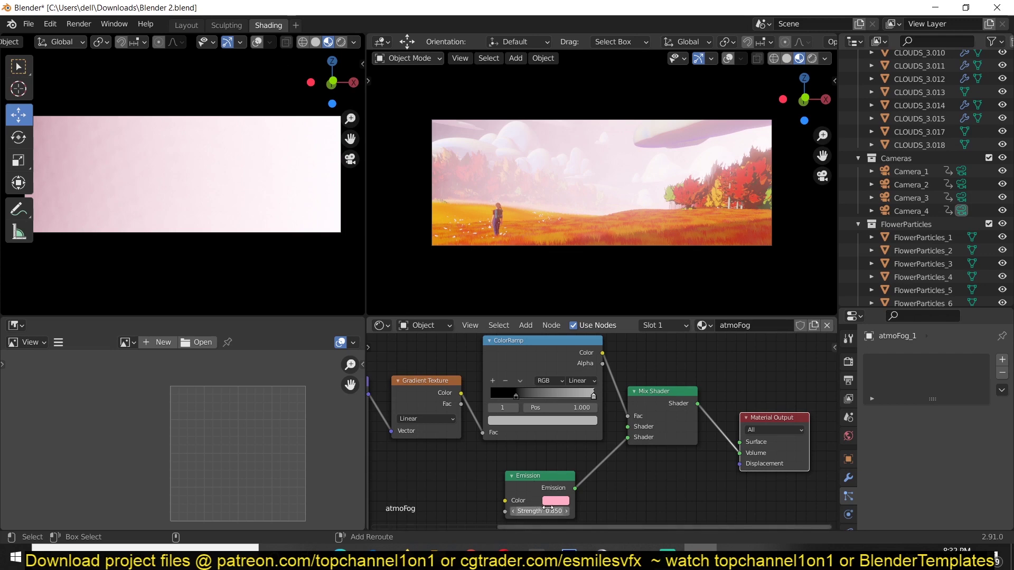
pyautogui.moveTo(549, 509); pyautogui.dragTo(507, 508)
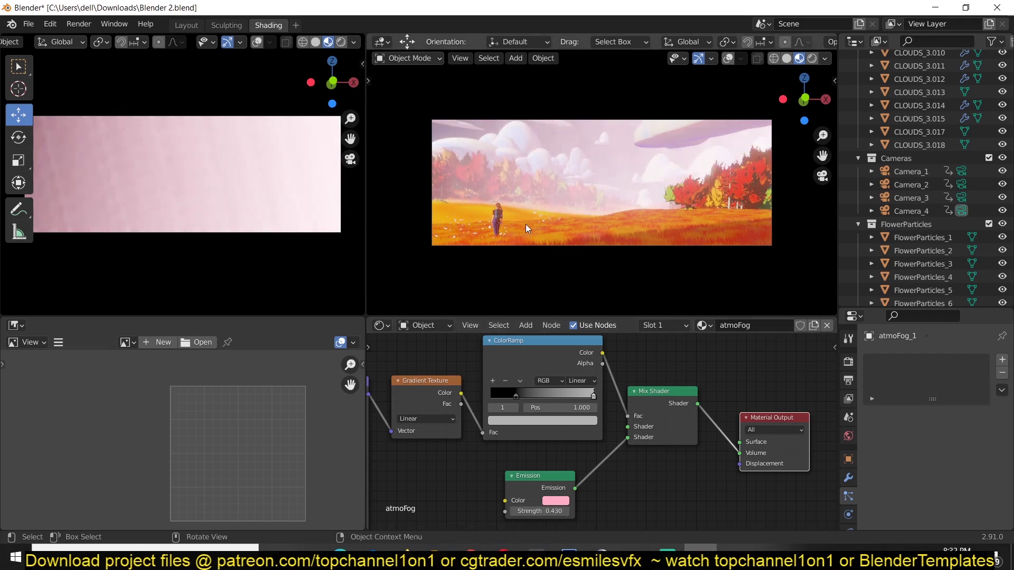
pyautogui.scroll(3, 528, 420)
pyautogui.moveTo(616, 488); pyautogui.dragTo(536, 403, button='middle')
pyautogui.scroll(1, 535, 403)
pyautogui.moveTo(534, 506); pyautogui.dragTo(521, 506)
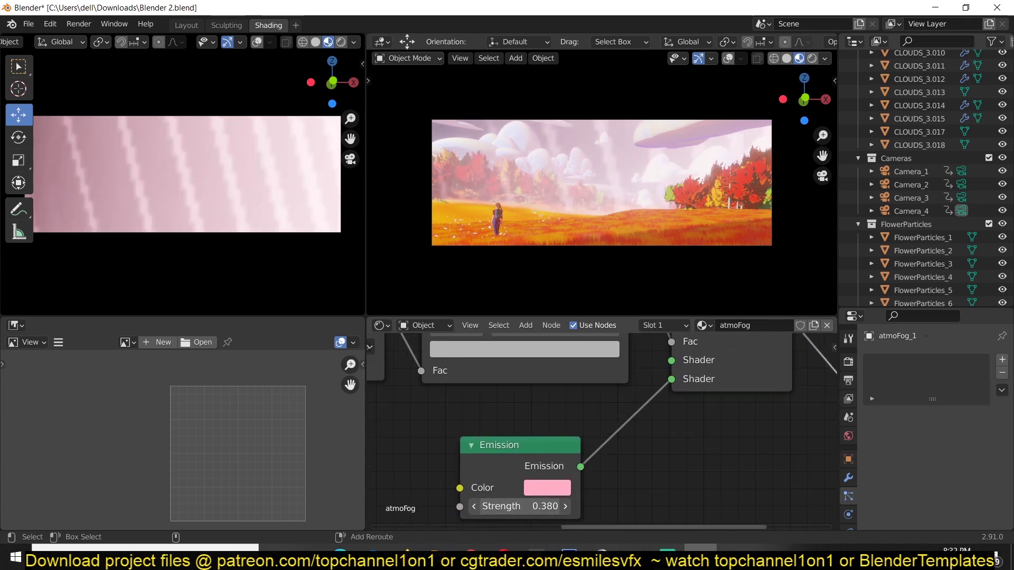
pyautogui.moveTo(562, 424); pyautogui.dragTo(589, 474, button='middle')
pyautogui.moveTo(581, 388); pyautogui.dragTo(584, 412, button='middle')
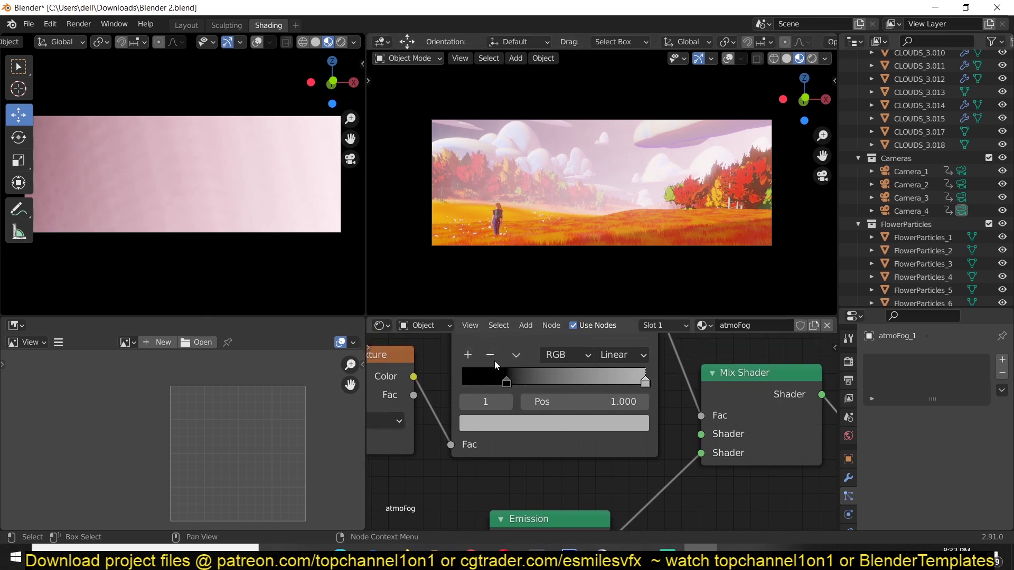
pyautogui.click(467, 356)
pyautogui.click(467, 356)
pyautogui.click(467, 356)
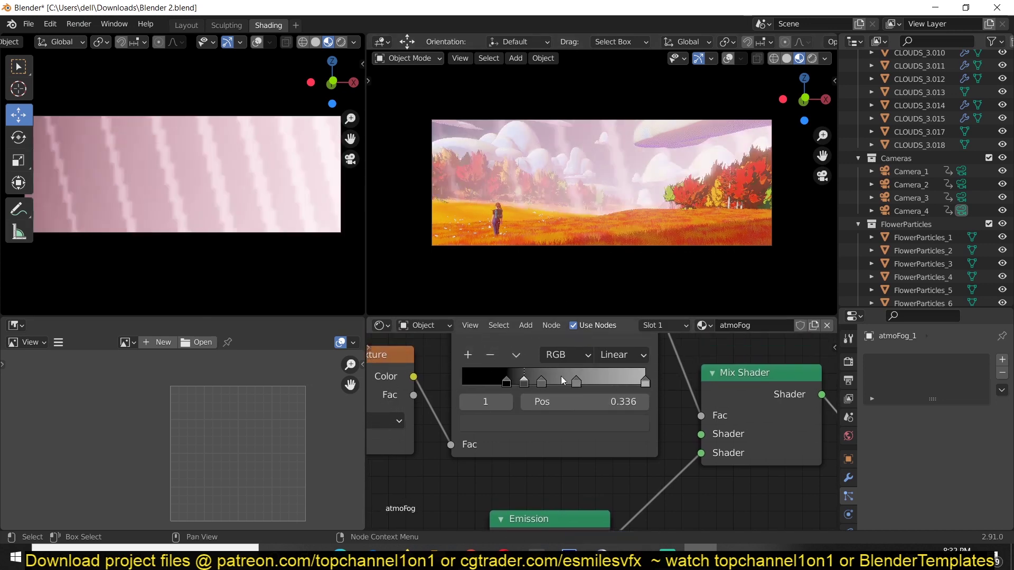
pyautogui.click(541, 381)
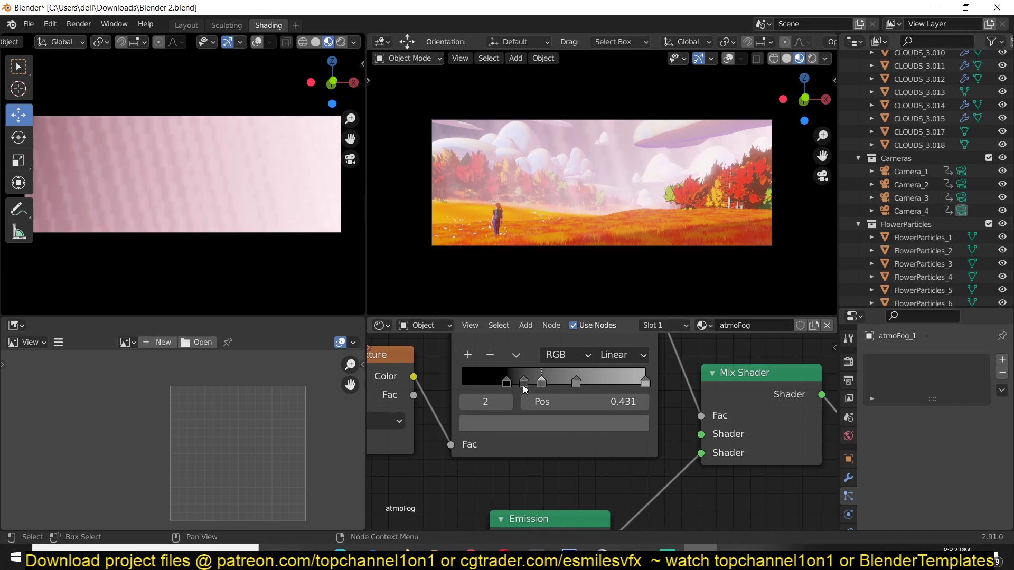
pyautogui.click(537, 422)
pyautogui.moveTo(606, 256); pyautogui.dragTo(607, 176)
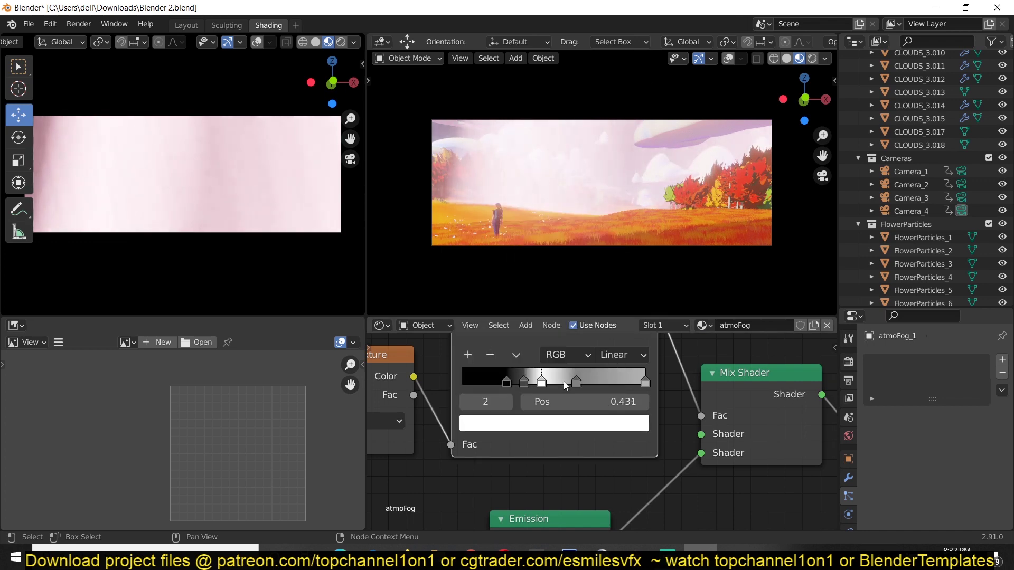
pyautogui.click(527, 382)
pyautogui.moveTo(527, 382)
pyautogui.mouseDown()
pyautogui.moveTo(559, 378)
pyautogui.moveTo(523, 384)
pyautogui.moveTo(558, 382)
pyautogui.moveTo(542, 383)
pyautogui.mouseUp()
pyautogui.click(546, 425)
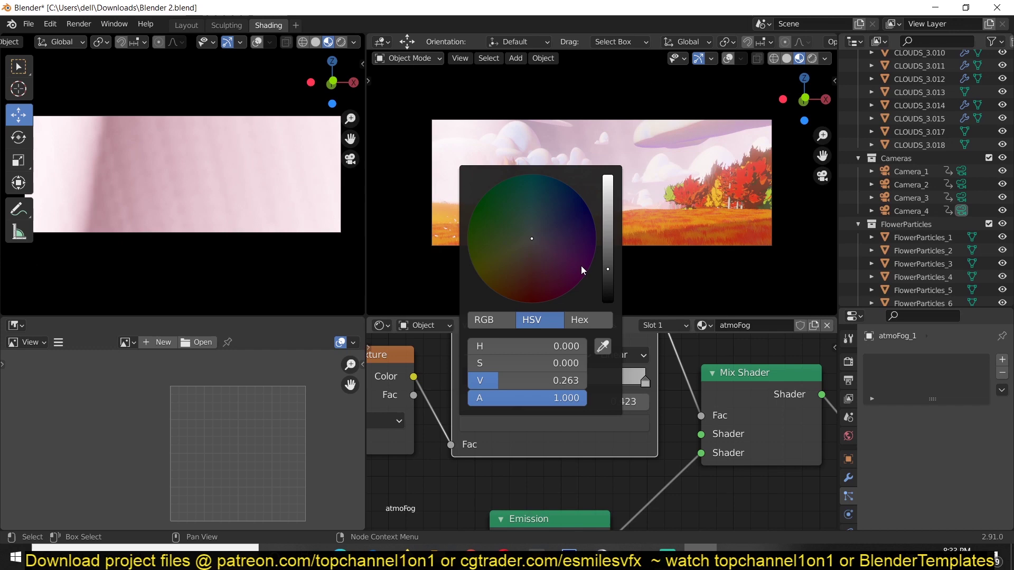
pyautogui.moveTo(608, 269); pyautogui.dragTo(608, 304)
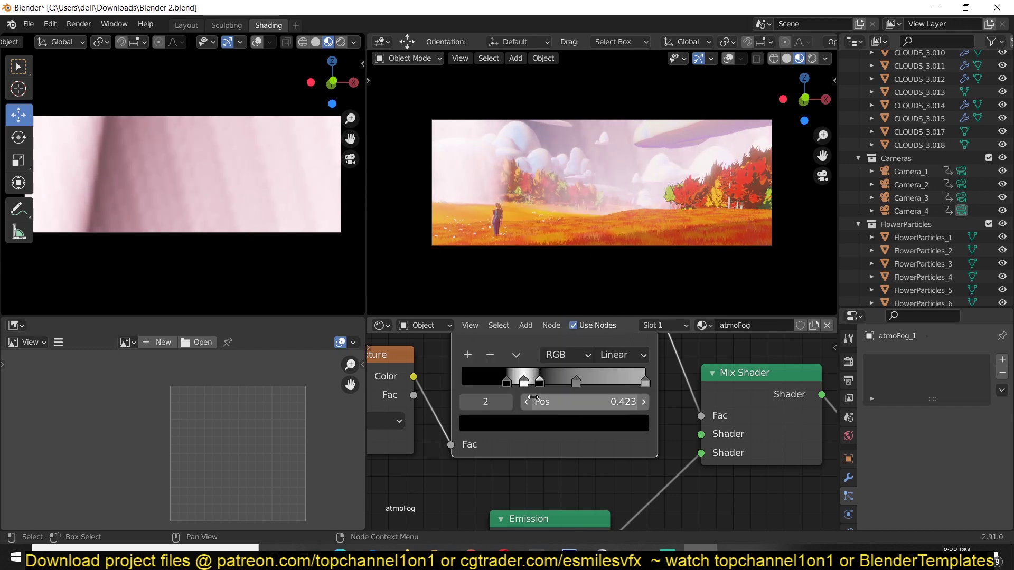
pyautogui.moveTo(526, 384); pyautogui.dragTo(529, 384)
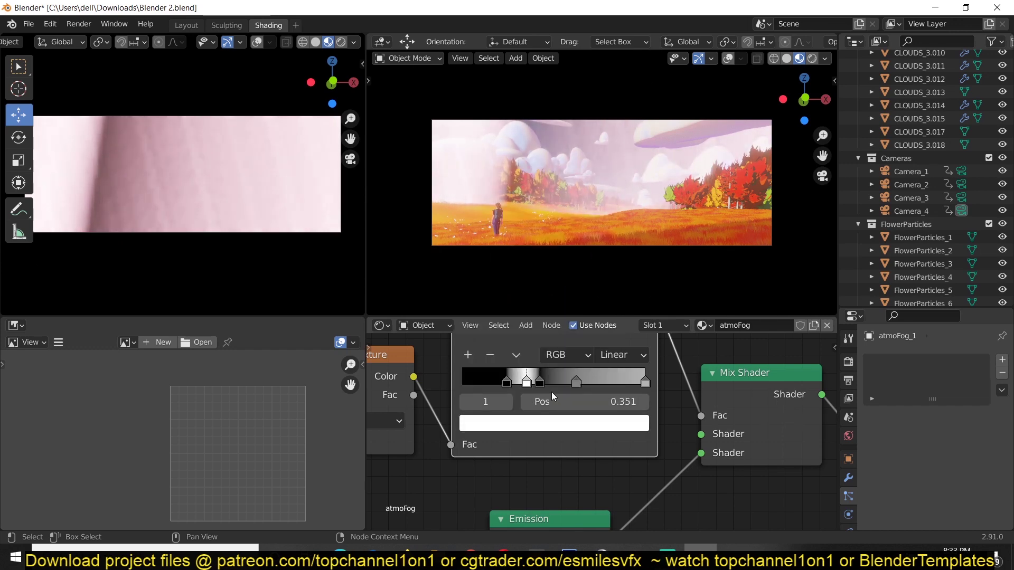
pyautogui.moveTo(579, 401); pyautogui.dragTo(592, 407, button='middle')
pyautogui.moveTo(534, 371); pyautogui.dragTo(561, 398, button='middle')
pyautogui.click(543, 400)
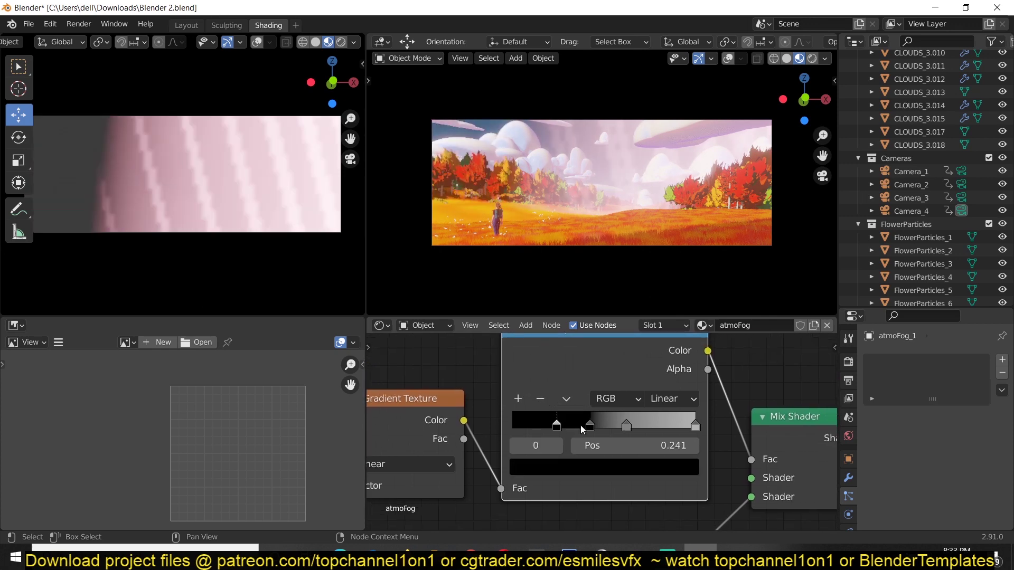
pyautogui.click(540, 399)
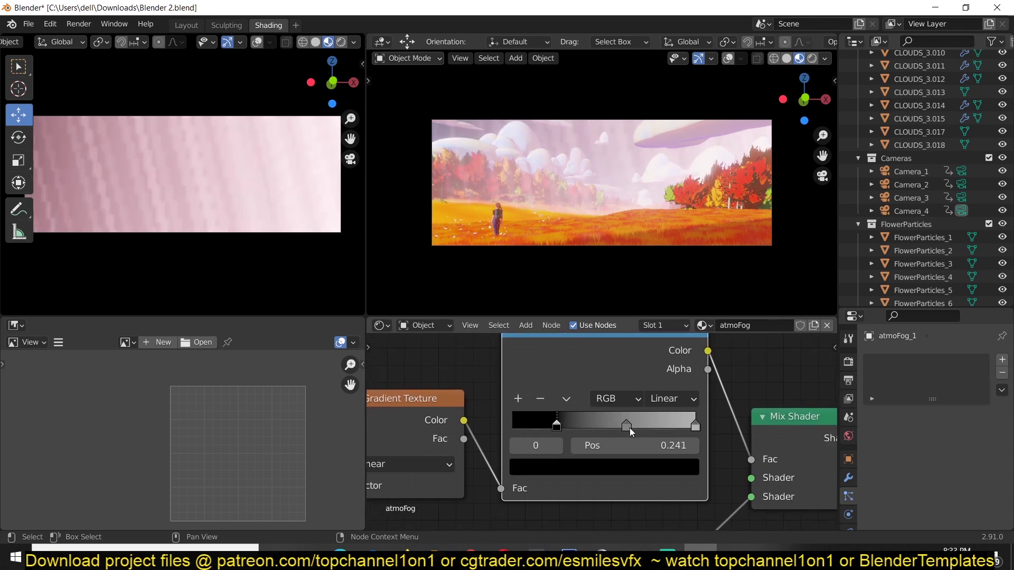
pyautogui.click(540, 398)
pyautogui.moveTo(446, 379); pyautogui.dragTo(628, 404, button='middle')
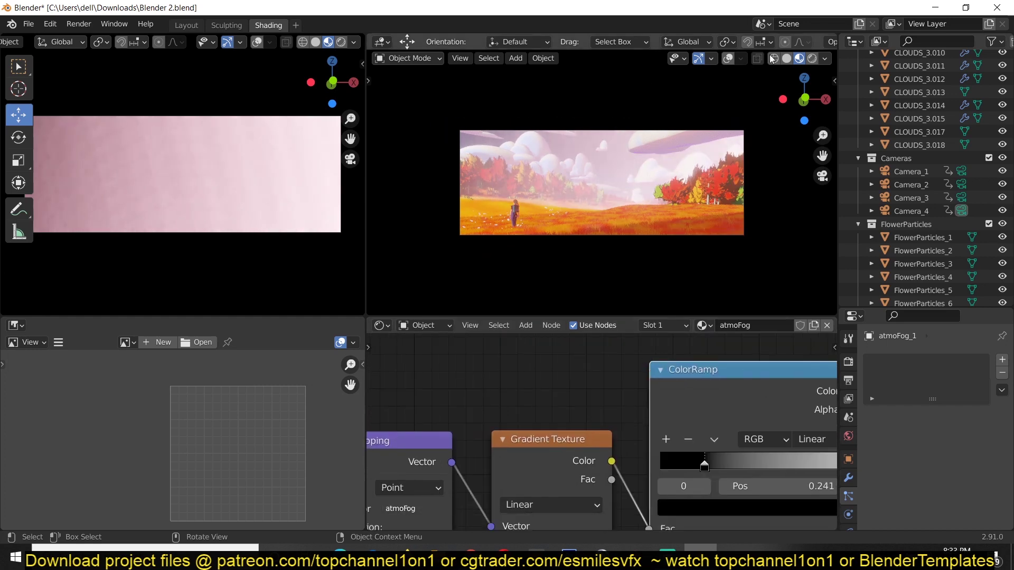
# Switch the camera view to solid shading, then add a cube, scale it up, and delete it
pyautogui.click(787, 58)
pyautogui.press('a')
pyautogui.moveTo(663, 221); pyautogui.dragTo(534, 179, button='middle')
pyautogui.hotkey('shift', 'a')
pyautogui.moveTo(534, 180)
pyautogui.click(606, 193)
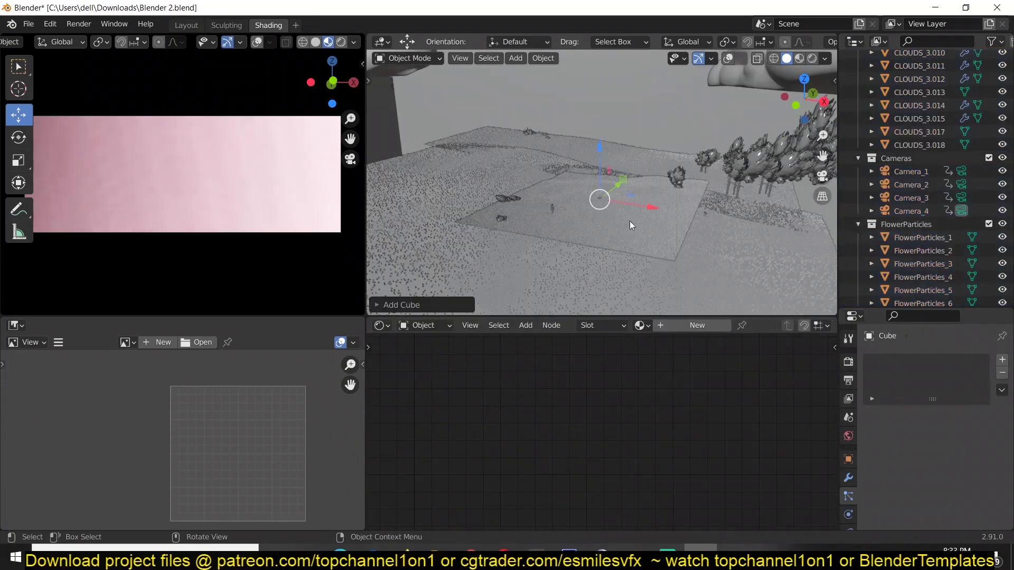
pyautogui.press('s')
pyautogui.click(459, 269)
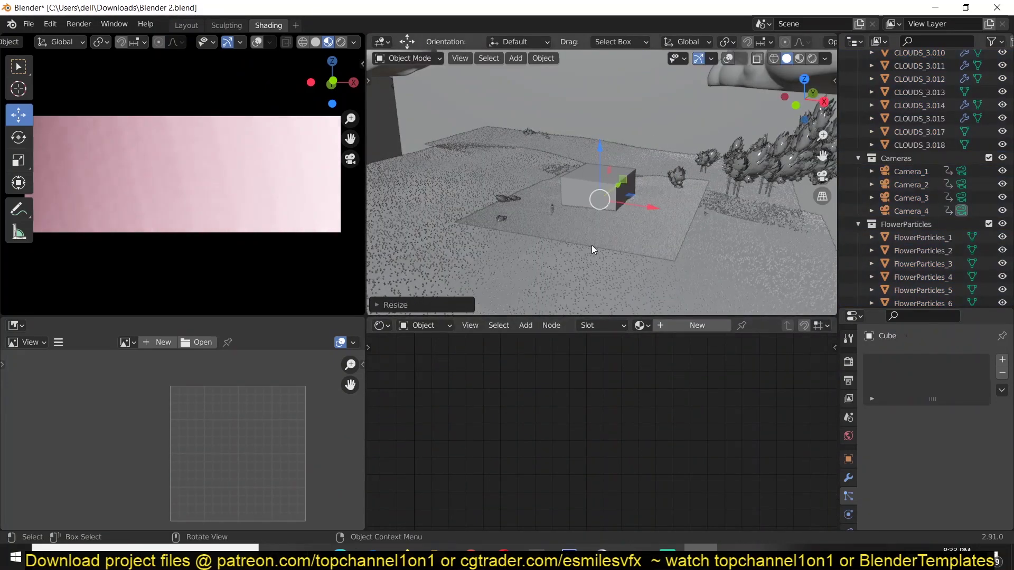
pyautogui.press('x')
pyautogui.click(596, 208)
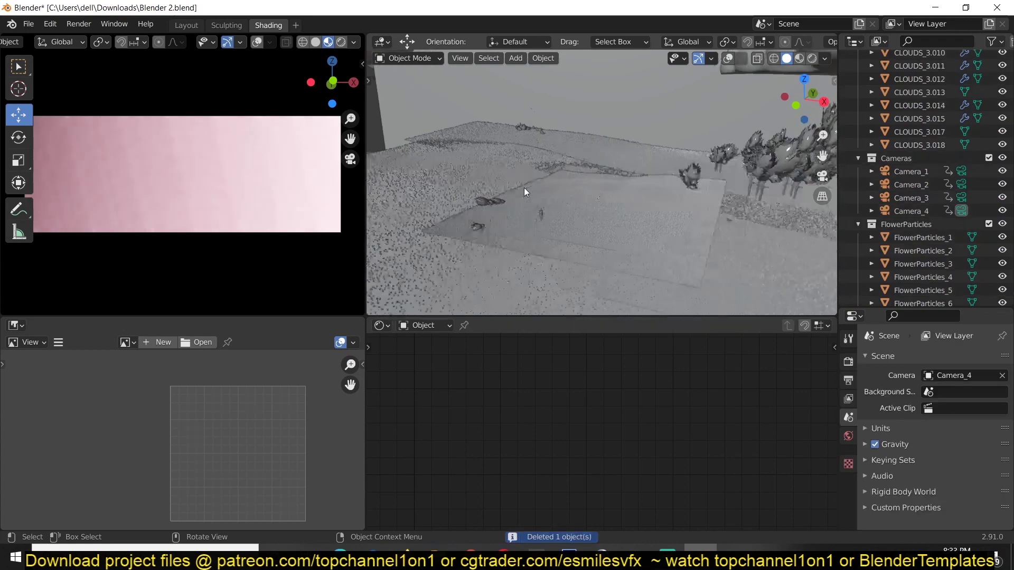
# Return to the camera view, select the atmoFog plane, and pan its node graph to make room
pyautogui.press('KP_0')
pyautogui.click(552, 141)
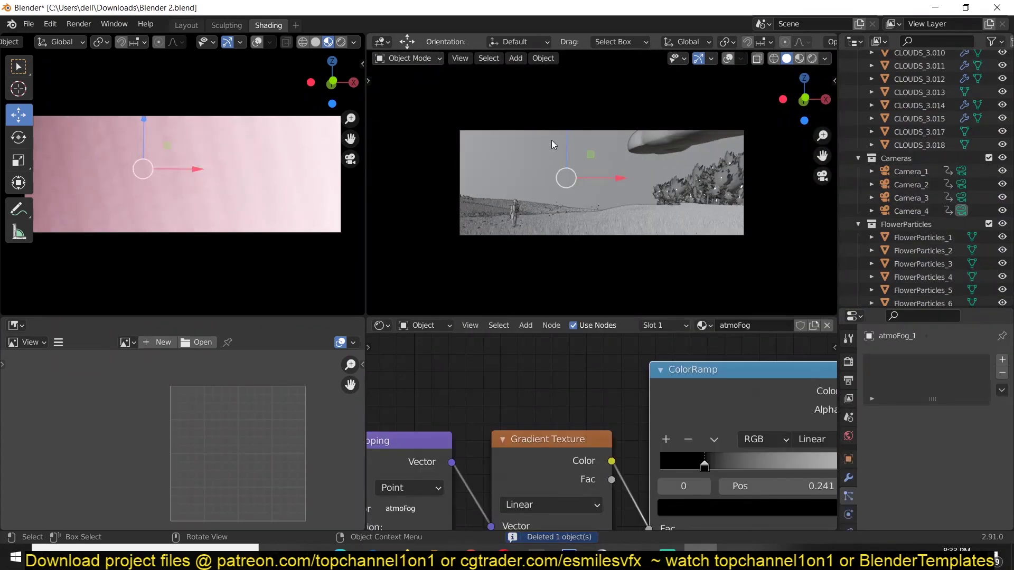
pyautogui.scroll(-2, 593, 410)
pyautogui.moveTo(509, 384); pyautogui.dragTo(550, 390, button='middle')
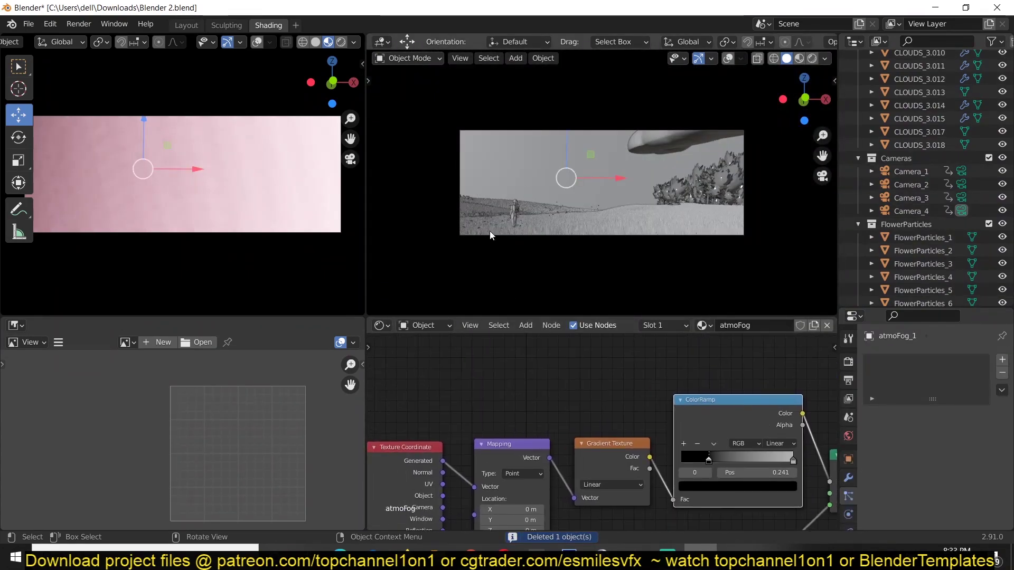
pyautogui.moveTo(504, 345); pyautogui.dragTo(579, 404, button='middle')
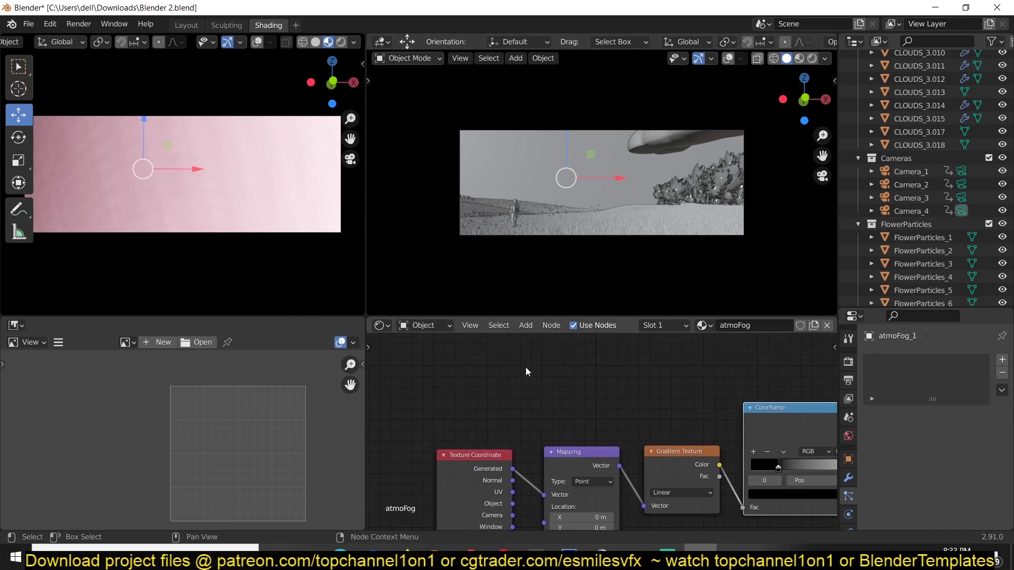
pyautogui.moveTo(522, 363); pyautogui.dragTo(567, 387, button='middle')
pyautogui.scroll(-4, 474, 369)
# Add a Noise Texture node and preview its output on the fog through a Viewer
pyautogui.hotkey('shift', 'a')
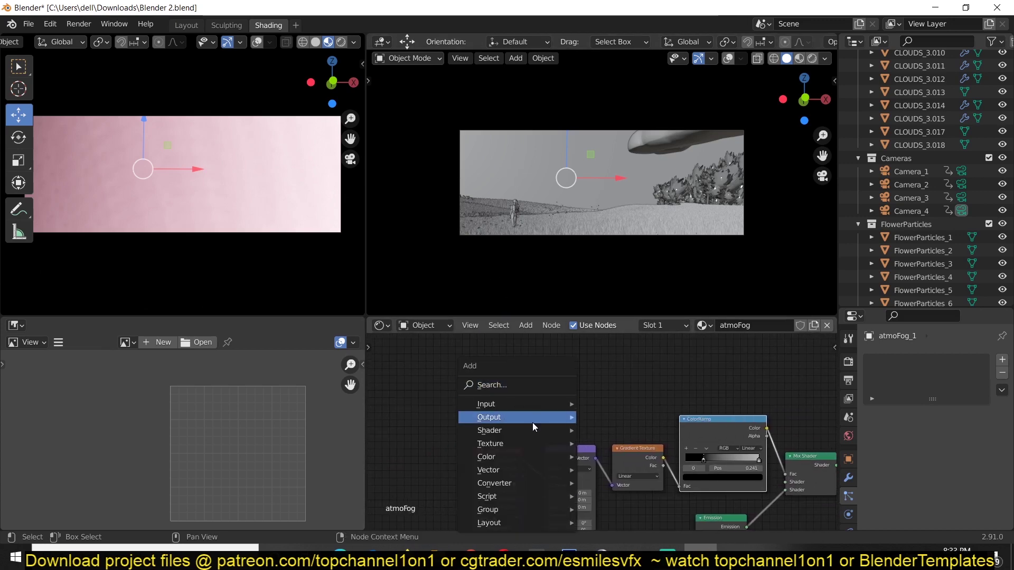
pyautogui.moveTo(522, 441)
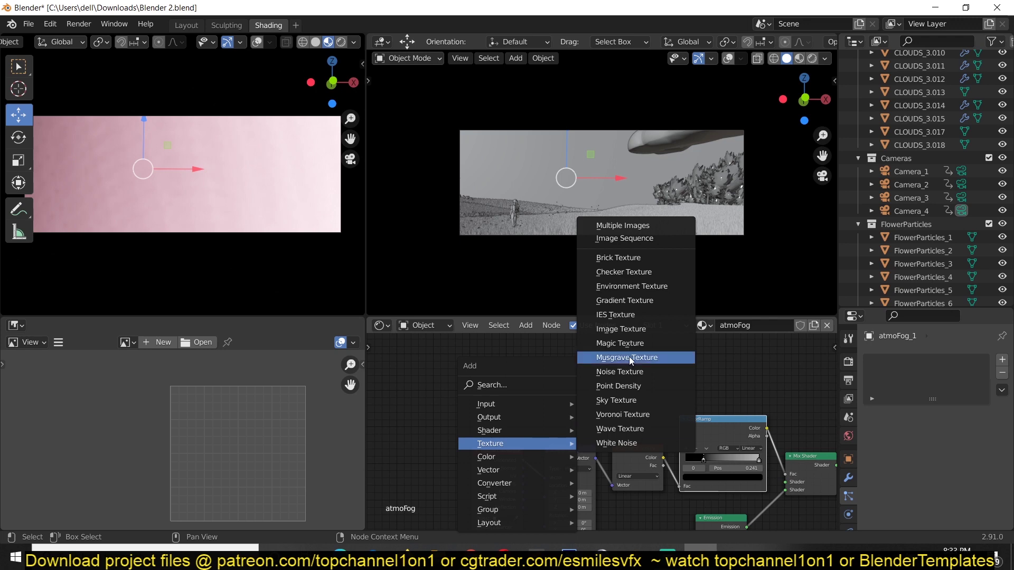
pyautogui.click(629, 372)
pyautogui.click(507, 363)
pyautogui.keyDown('ctrl'); pyautogui.keyDown('shift'); pyautogui.click(511, 366); pyautogui.keyUp('shift'); pyautogui.keyUp('ctrl')
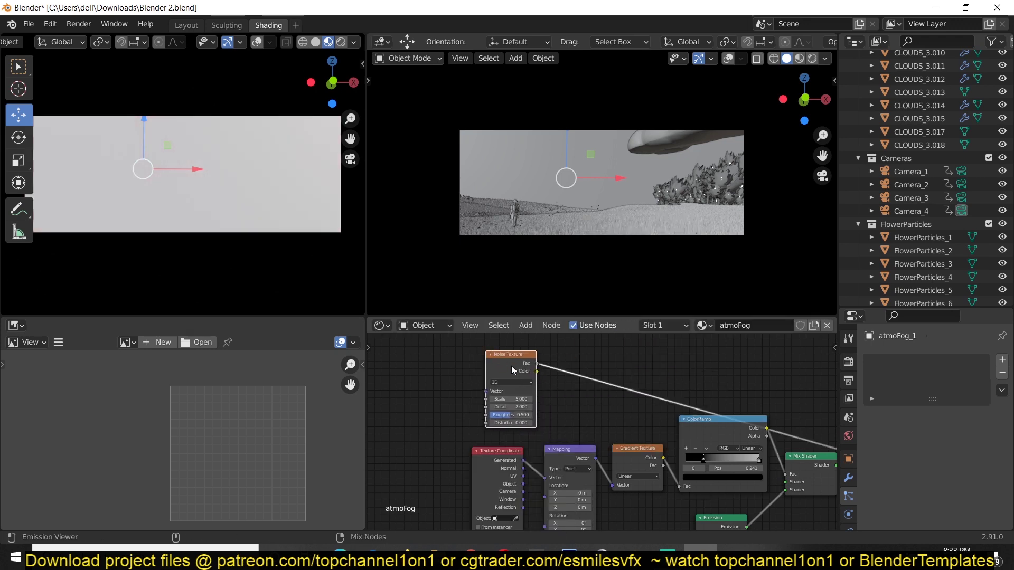
pyautogui.moveTo(505, 398); pyautogui.dragTo(343, 368, button='middle')
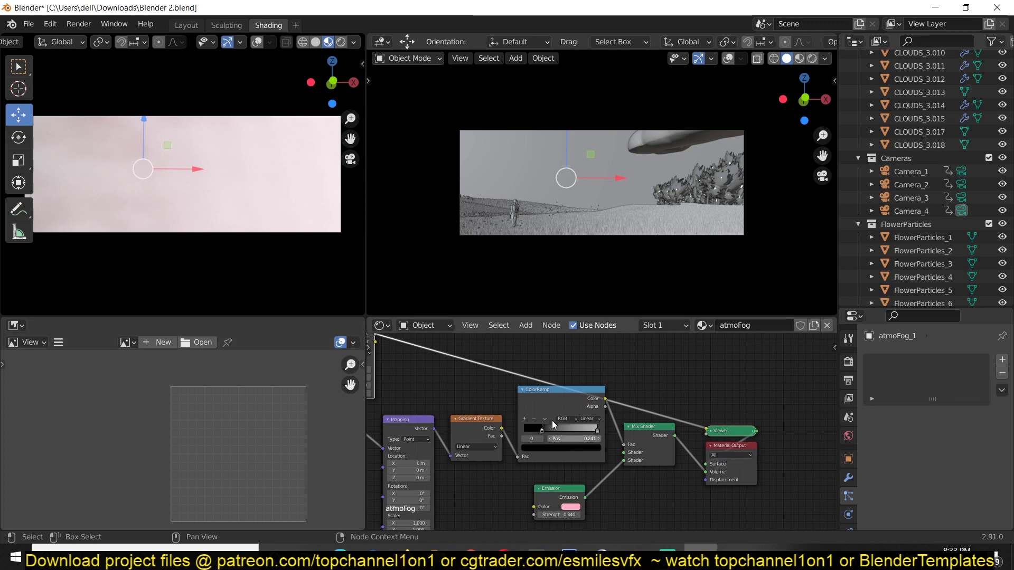
pyautogui.moveTo(553, 420); pyautogui.dragTo(583, 425, button='middle')
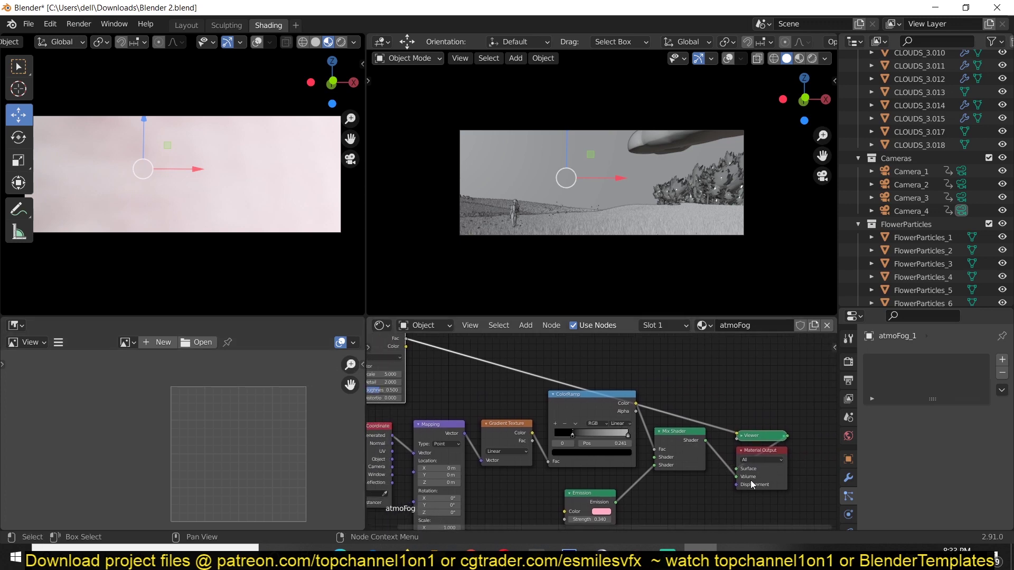
pyautogui.moveTo(750, 480); pyautogui.dragTo(755, 485)
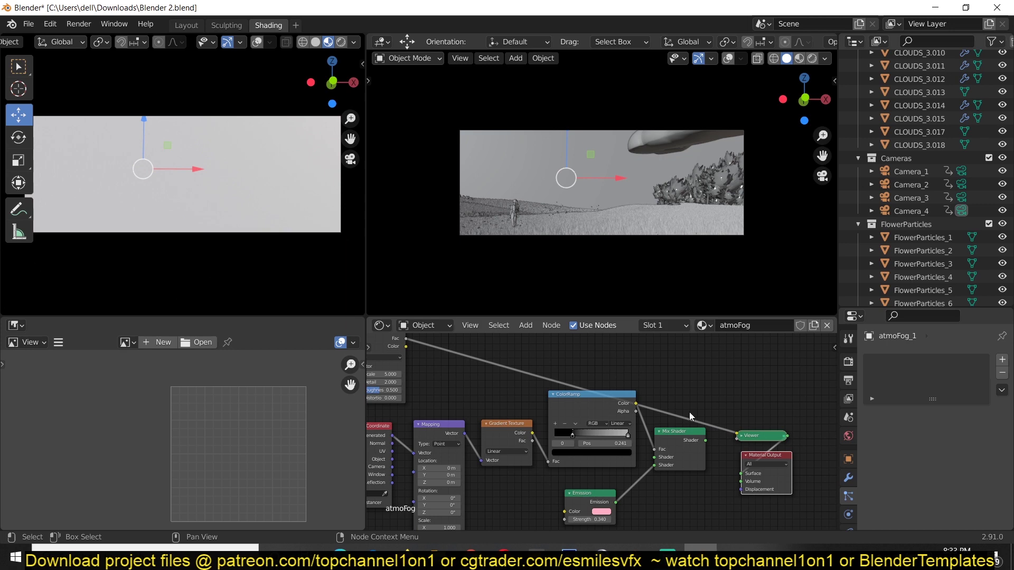
pyautogui.click(342, 164)
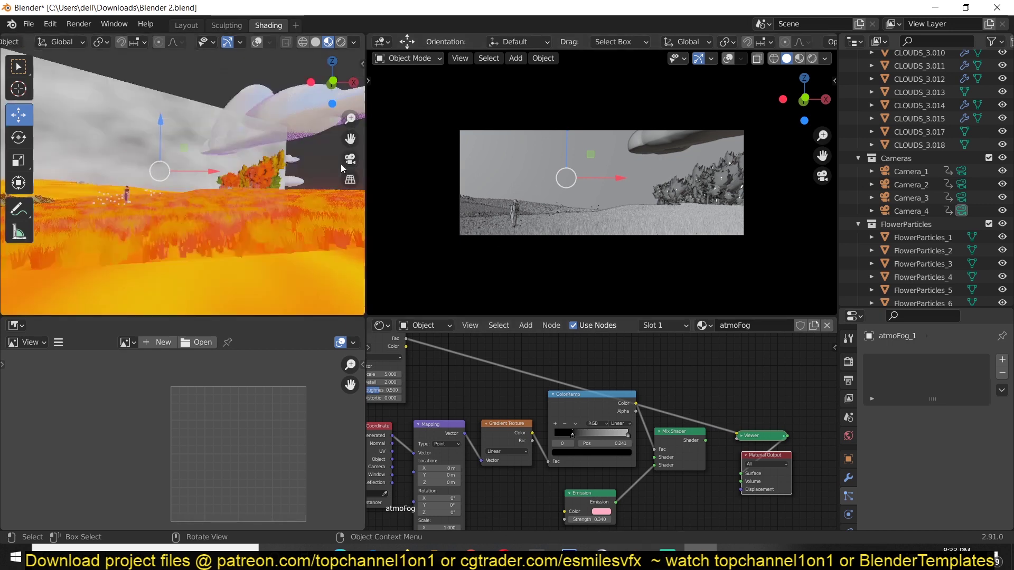
pyautogui.moveTo(601, 396); pyautogui.dragTo(722, 447, button='middle')
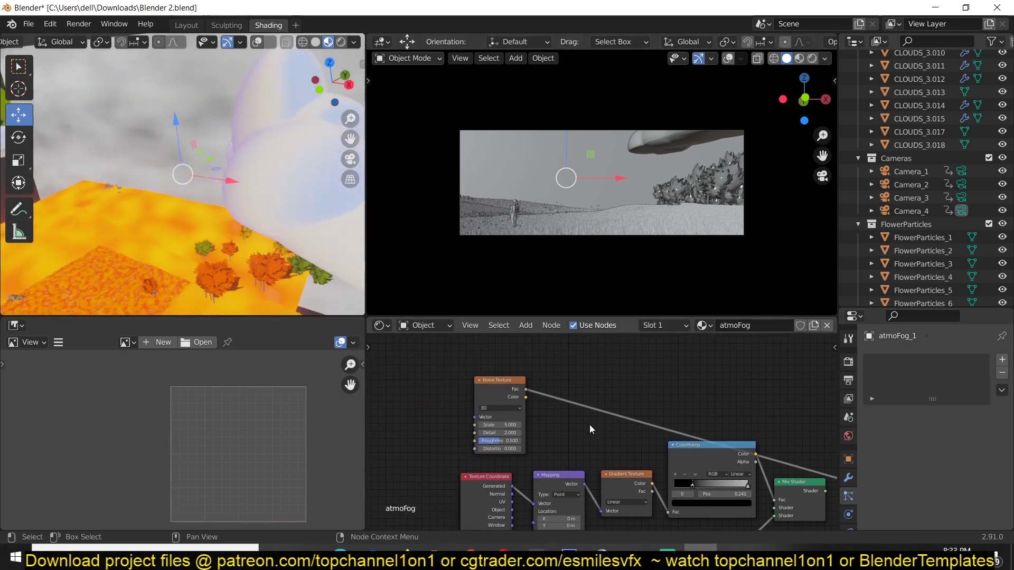
# Give the noise Mapping and Texture Coordinate nodes with Ctrl+T, setting Scale X 18.230, Y 0.600
pyautogui.click(507, 393)
pyautogui.hotkey('ctrl', 't')
pyautogui.moveTo(518, 399); pyautogui.dragTo(575, 392, button='middle')
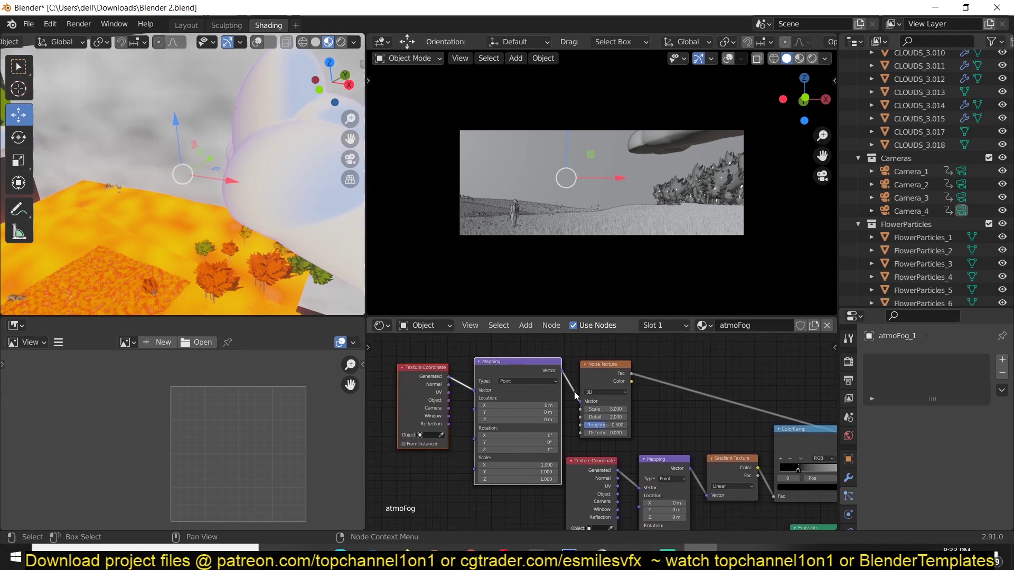
pyautogui.scroll(3, 575, 393)
pyautogui.moveTo(499, 464); pyautogui.dragTo(563, 452, button='middle')
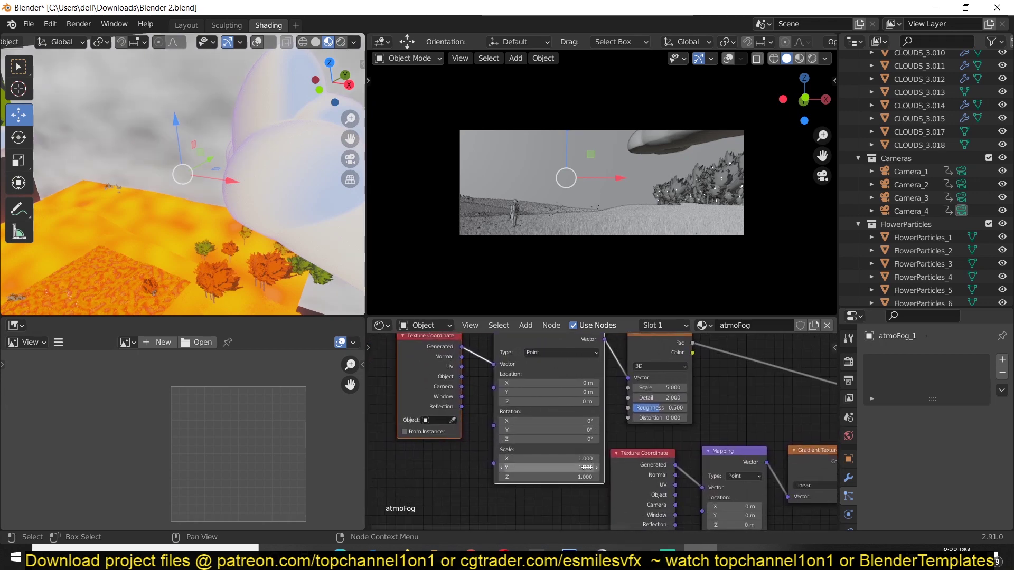
pyautogui.moveTo(575, 459)
pyautogui.mouseDown()
pyautogui.moveTo(602, 459)
pyautogui.moveTo(544, 467)
pyautogui.moveTo(568, 468)
pyautogui.mouseUp()
pyautogui.moveTo(236, 134)
pyautogui.mouseDown(button='middle')
pyautogui.moveTo(220, 135)
pyautogui.moveTo(231, 128)
pyautogui.moveTo(236, 141)
pyautogui.mouseUp(button='middle')
pyautogui.moveTo(567, 458); pyautogui.dragTo(563, 456)
pyautogui.moveTo(731, 382); pyautogui.dragTo(614, 406, button='middle')
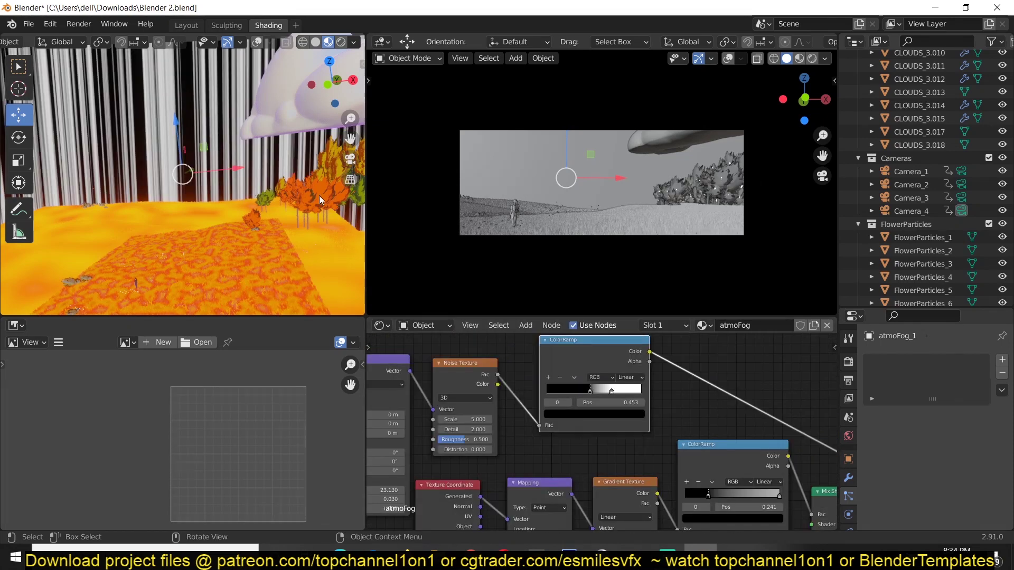
# Insert a ColorRamp after the Noise Texture and rearrange the Color Burn and Mix Shader nodes
pyautogui.press('r')
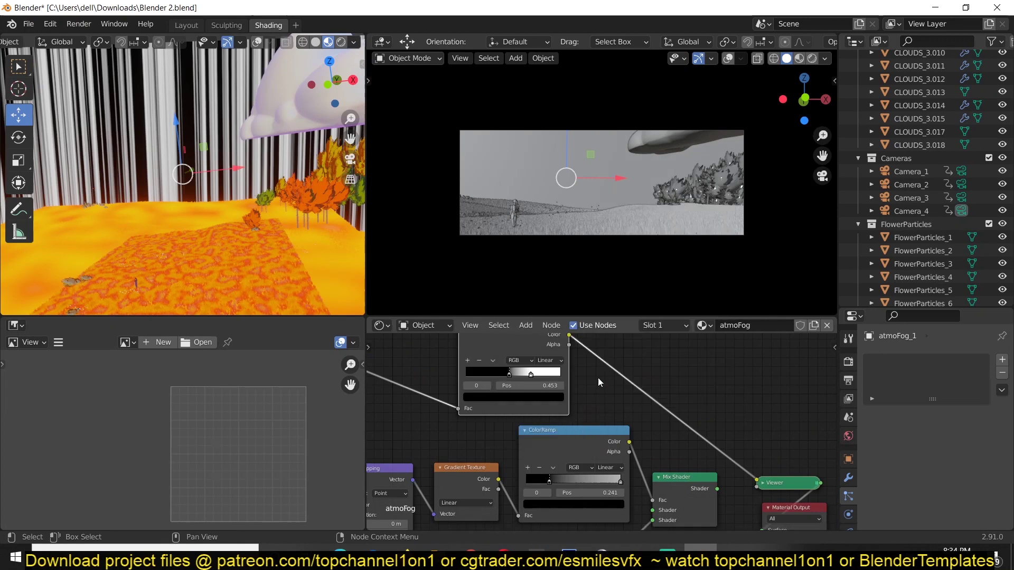
pyautogui.moveTo(636, 472); pyautogui.dragTo(514, 415, button='middle')
pyautogui.scroll(-3, 575, 424)
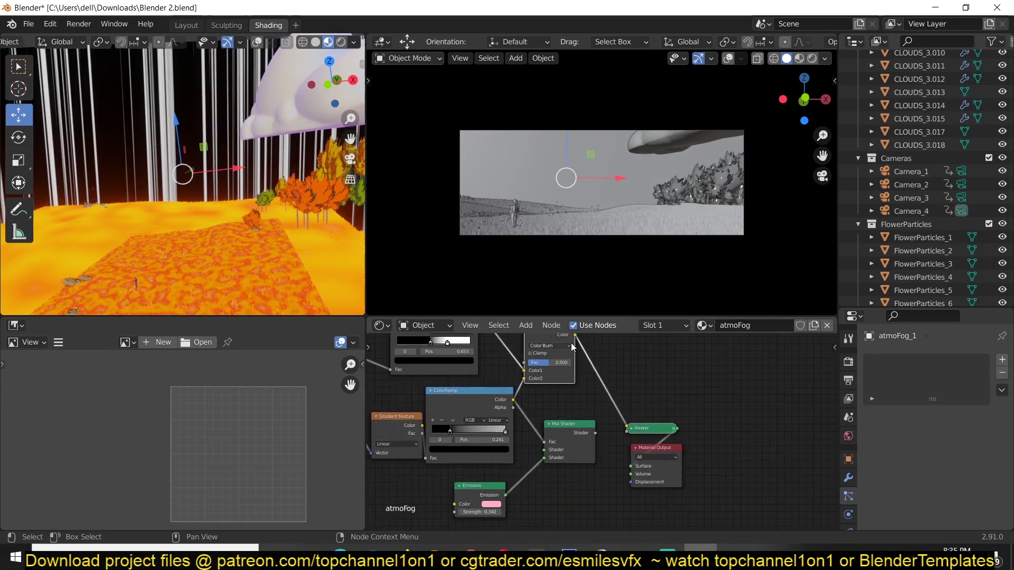
pyautogui.moveTo(579, 341)
pyautogui.mouseDown()
pyautogui.moveTo(547, 444)
pyautogui.moveTo(601, 426)
pyautogui.mouseUp()
pyautogui.click(581, 393)
pyautogui.moveTo(577, 376); pyautogui.dragTo(545, 395)
# Plug Color Burn into the Mix Shader factor and slide the ramp's dark stop right
pyautogui.moveTo(571, 349); pyautogui.dragTo(572, 439)
pyautogui.keyDown('ctrl'); pyautogui.keyDown('shift'); pyautogui.click(592, 423); pyautogui.keyUp('shift'); pyautogui.keyUp('ctrl')
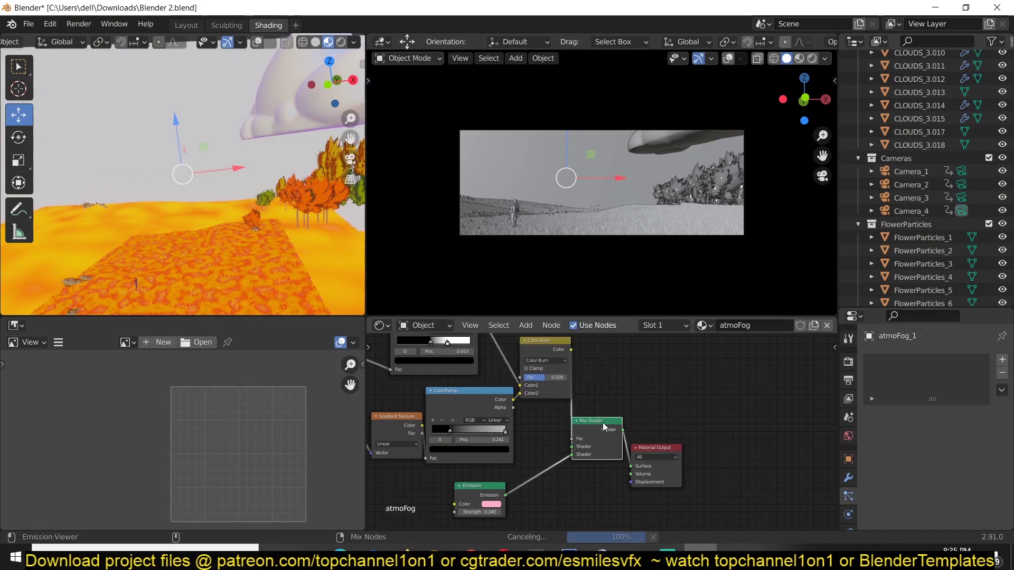
pyautogui.moveTo(648, 473); pyautogui.dragTo(696, 428)
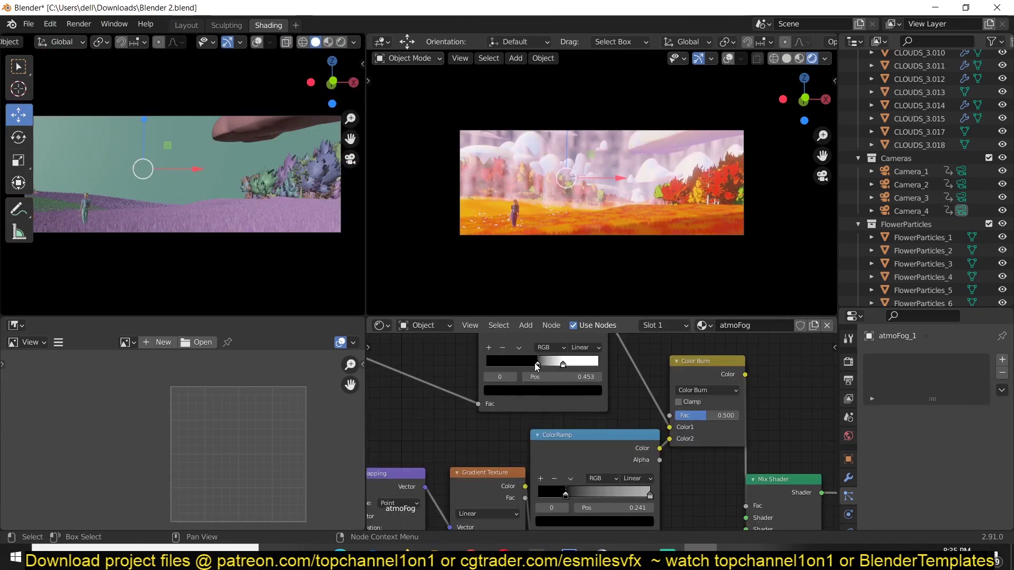
pyautogui.moveTo(536, 362)
pyautogui.mouseDown()
pyautogui.moveTo(546, 363)
pyautogui.moveTo(508, 363)
pyautogui.moveTo(566, 370)
pyautogui.moveTo(524, 366)
pyautogui.mouseUp()
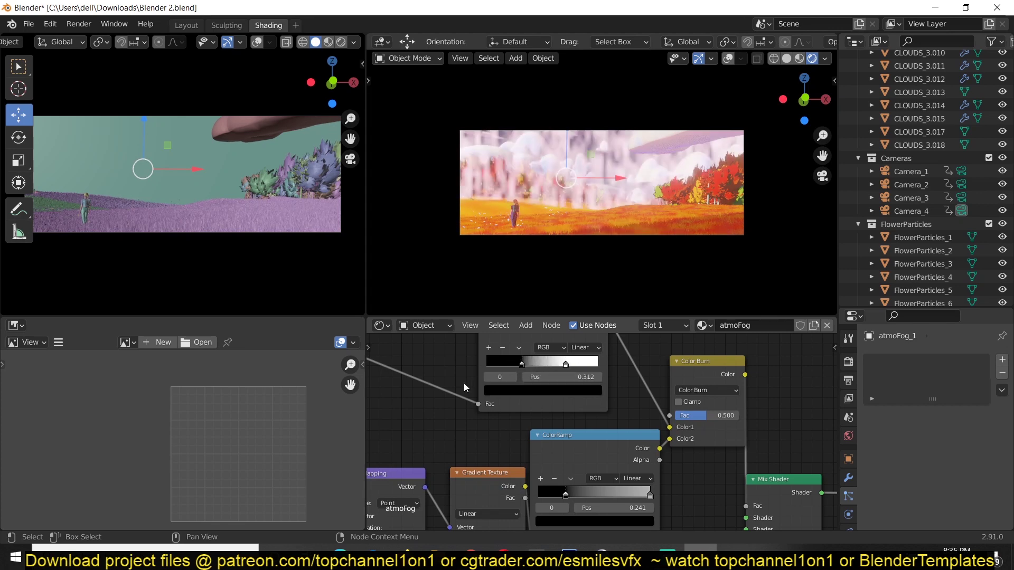
# Rotate the fog plane so the streaks run diagonally
pyautogui.press('r')
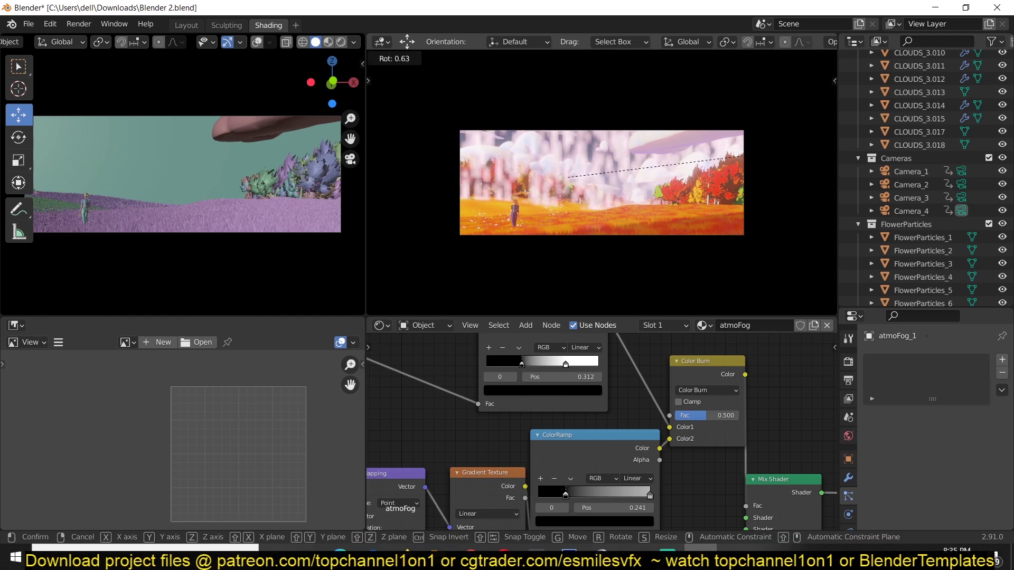
pyautogui.click(633, 295)
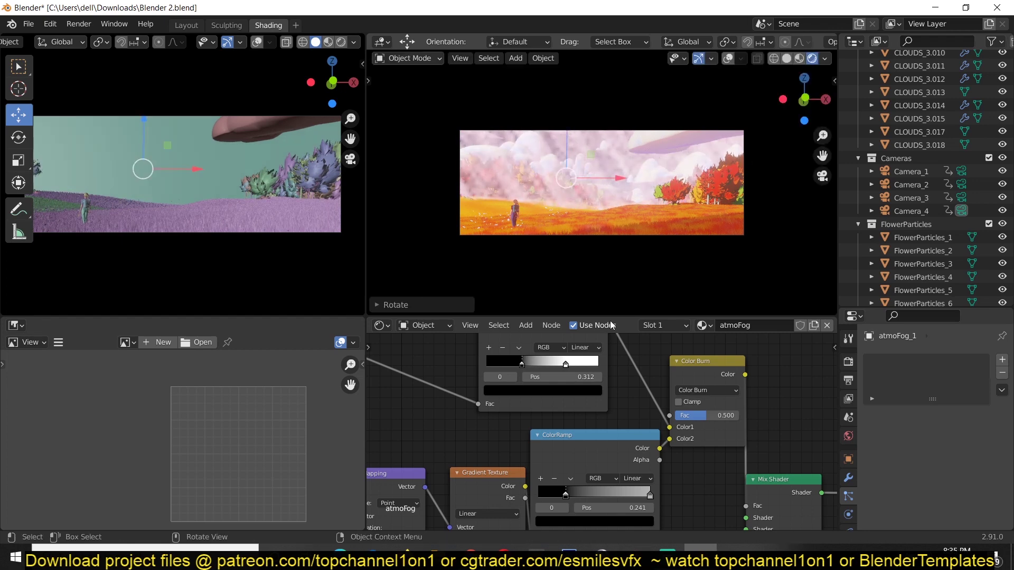
pyautogui.moveTo(546, 429); pyautogui.dragTo(525, 397, button='middle')
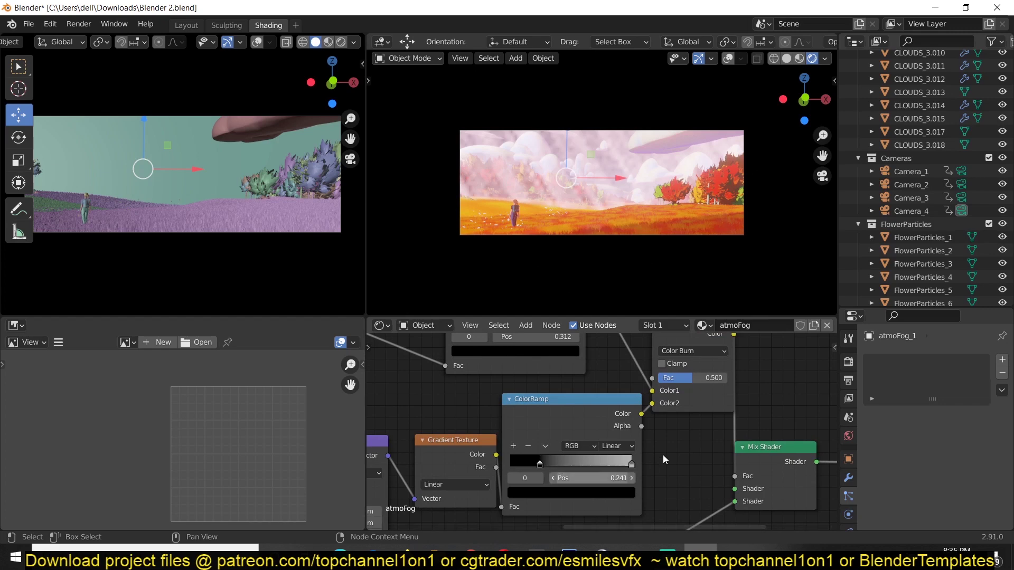
pyautogui.moveTo(680, 427); pyautogui.dragTo(687, 349, button='middle')
pyautogui.moveTo(659, 459); pyautogui.dragTo(631, 385, button='middle')
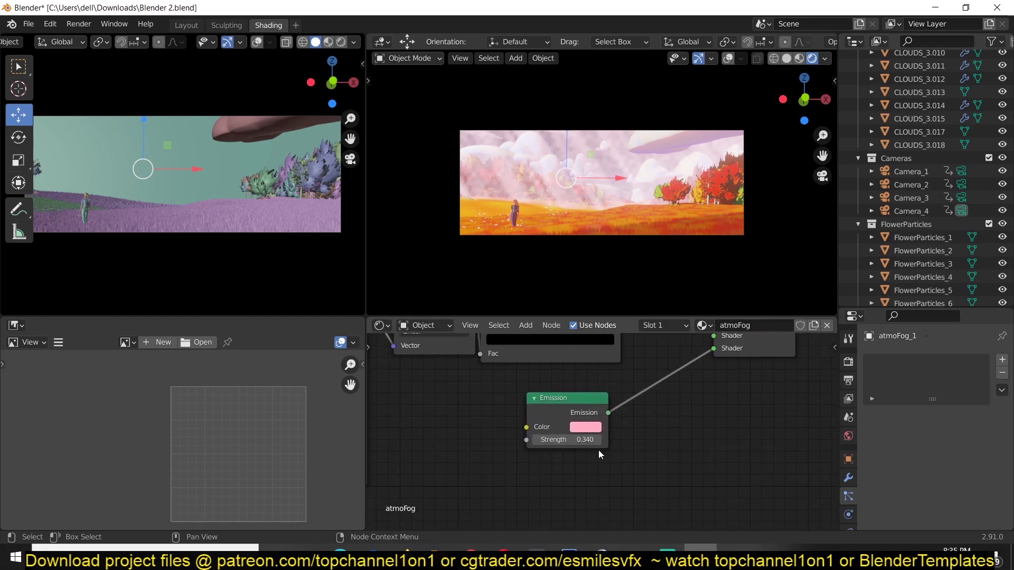
# Set Emission Strength to 0.110 and move a noise ramp stop to sharpen the streaks
pyautogui.click(587, 439)
pyautogui.write('.011')
pyautogui.press('Return')
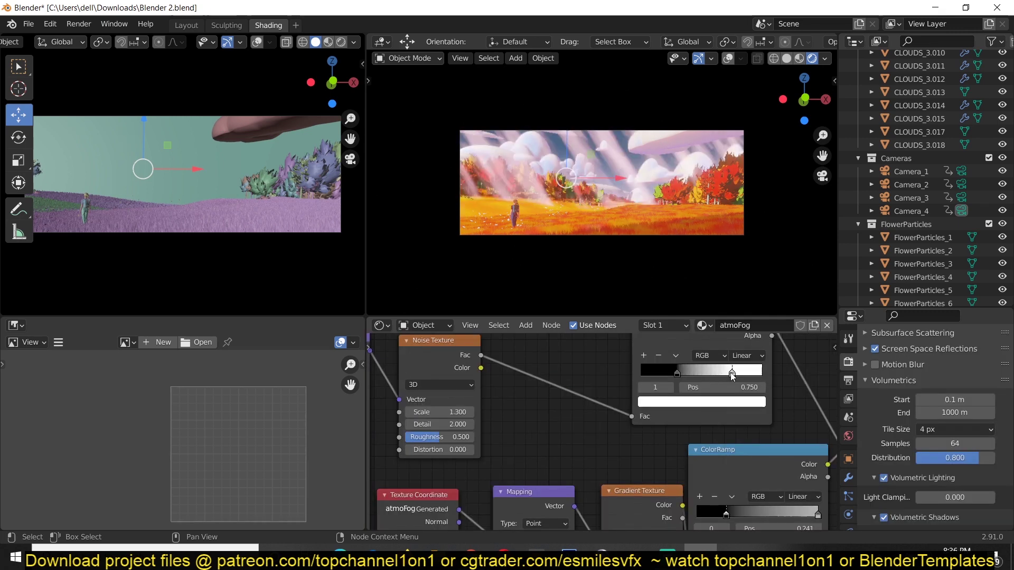
pyautogui.moveTo(730, 372)
pyautogui.mouseDown()
pyautogui.moveTo(655, 375)
pyautogui.moveTo(722, 375)
pyautogui.mouseUp()
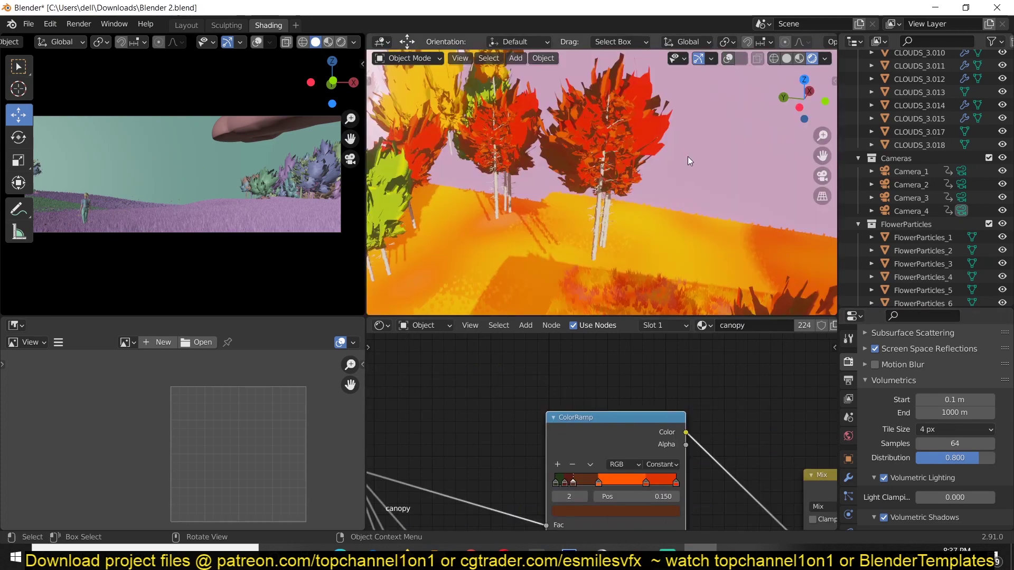
# Minimize Blender to view the Red Autumn Forest artwork, then return to the Demo Files page
pyautogui.click(935, 7)
pyautogui.scroll(1, 445, 250)
pyautogui.scroll(-3, 340, 264)
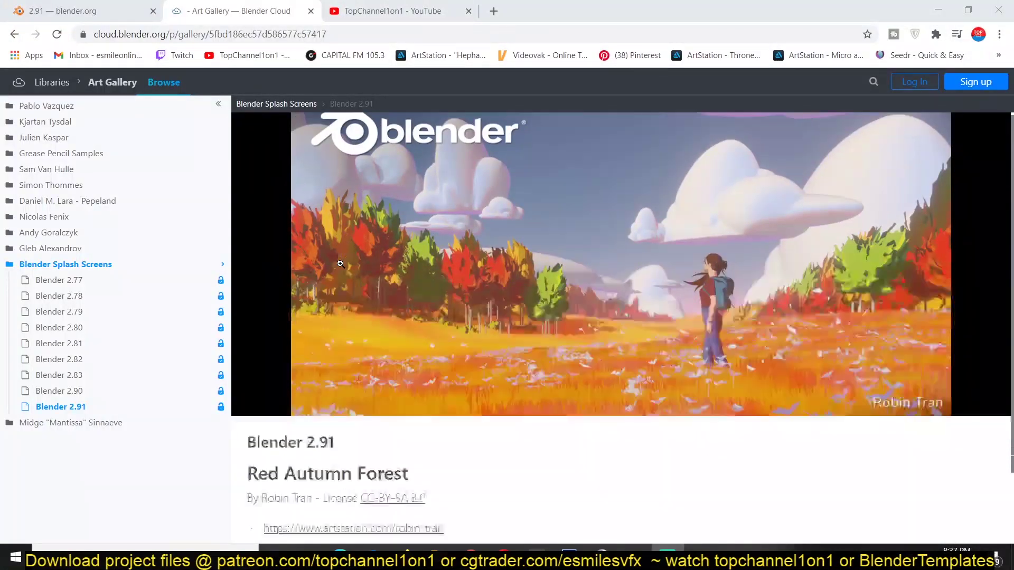
pyautogui.scroll(3, 286, 334)
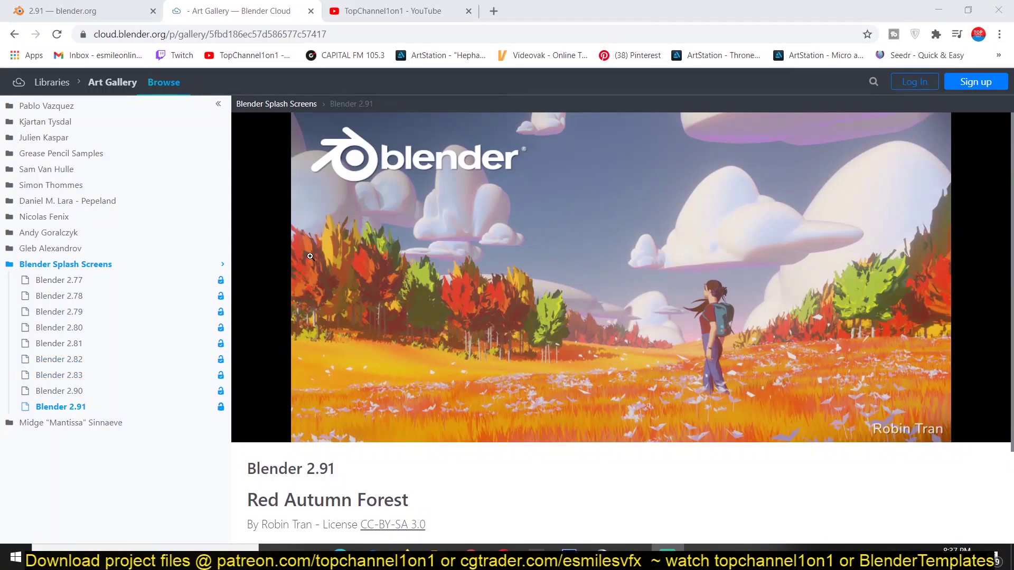
pyautogui.click(14, 34)
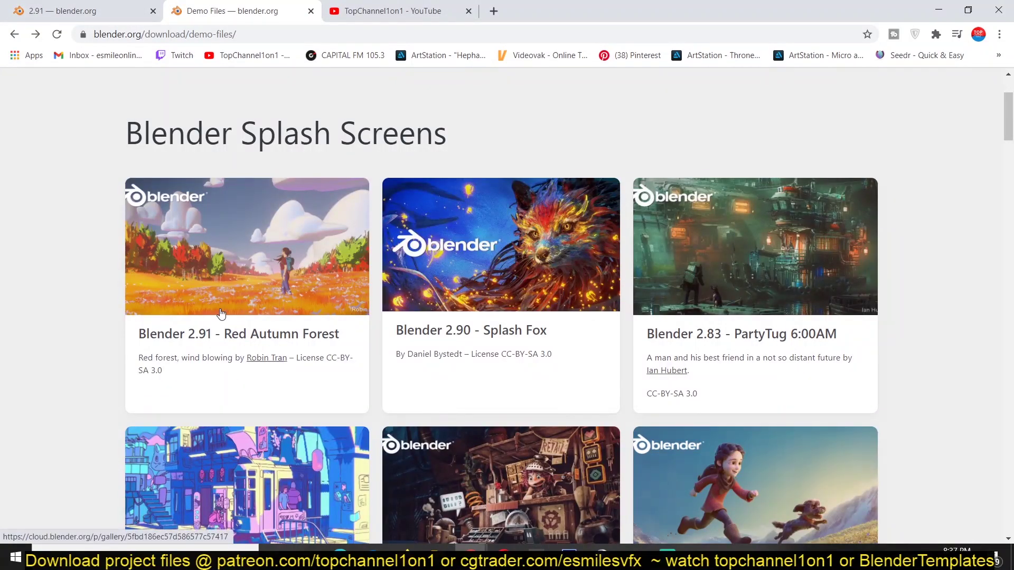
pyautogui.scroll(-1, 221, 296)
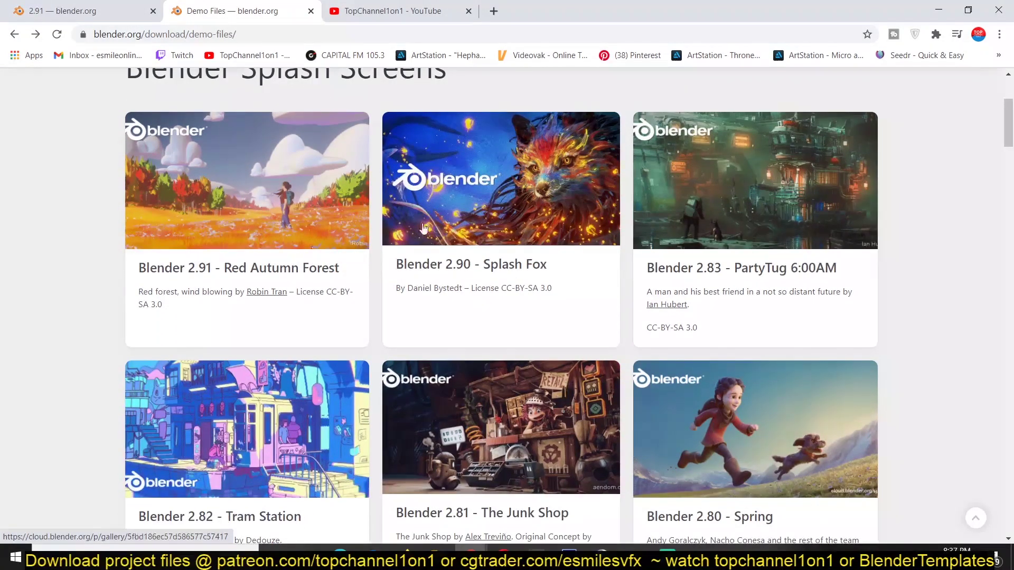